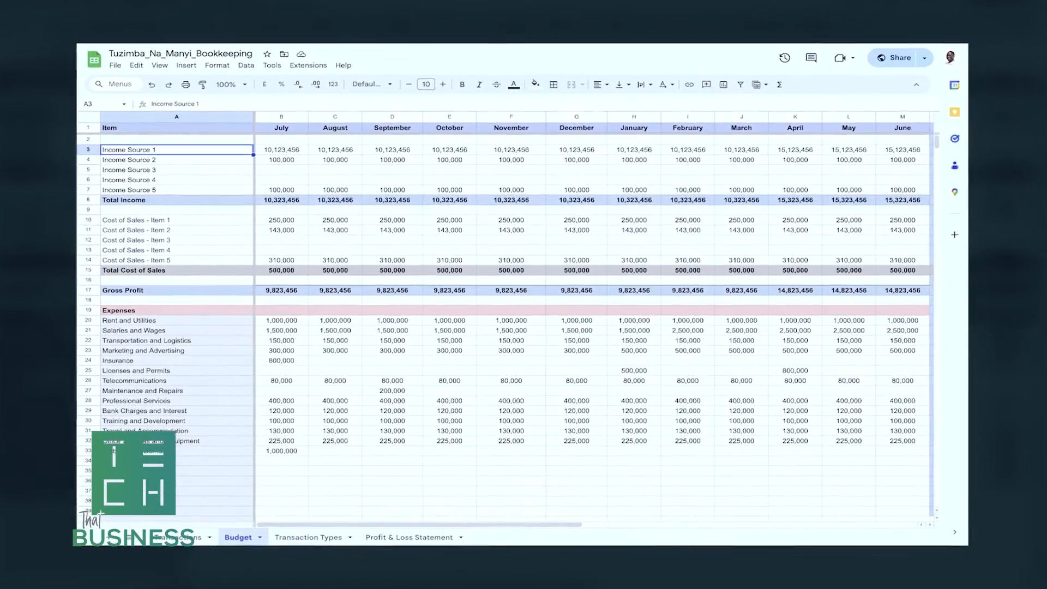
Rename the first three income sources in the Item column as Cookies, Birthday Cakes and Wedding Cakes.
click(183, 163)
click(170, 167)
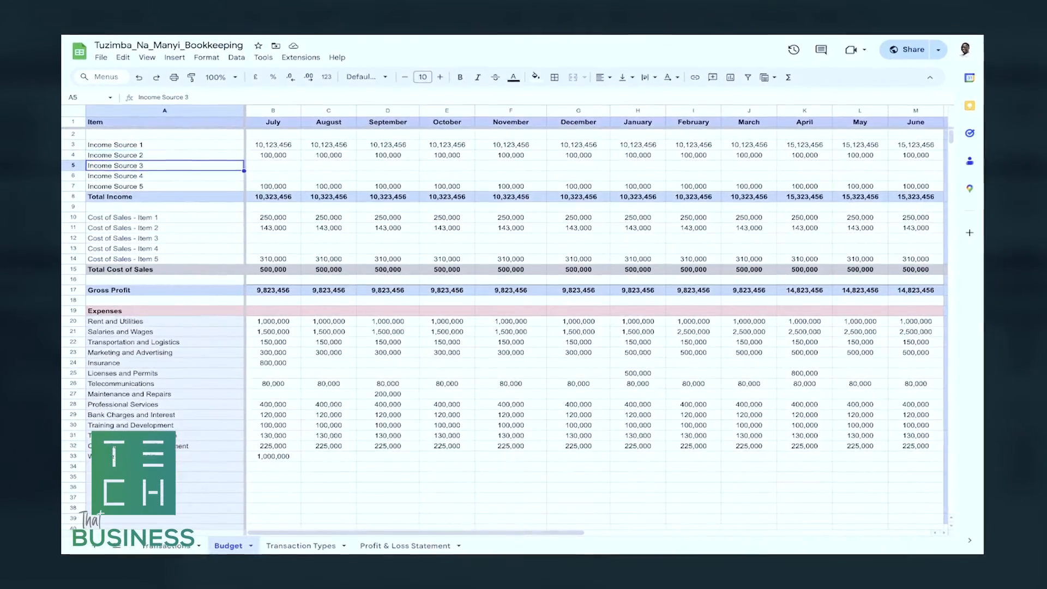
click(170, 178)
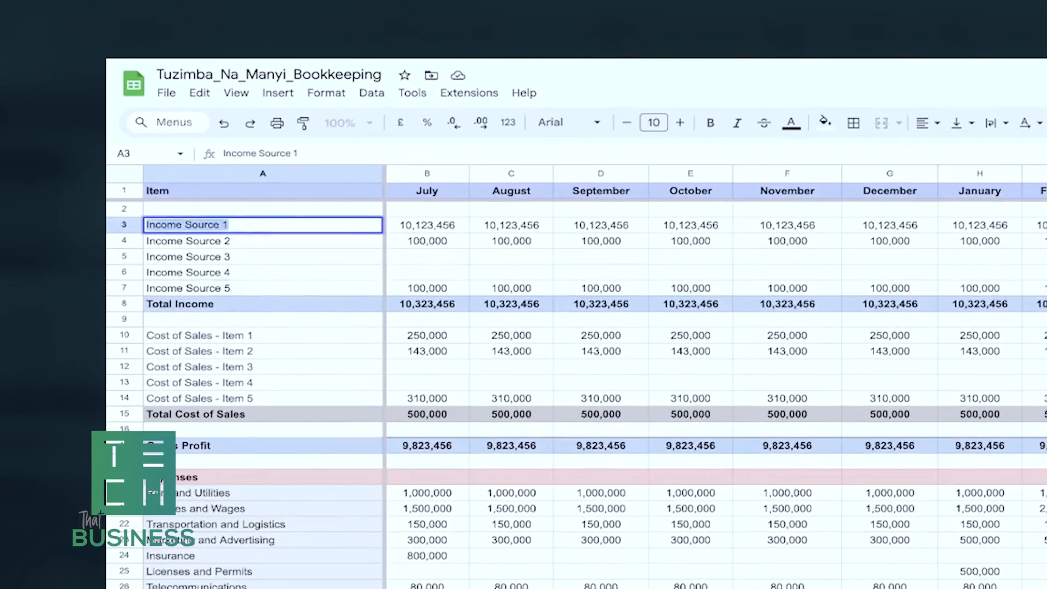
text(Cookies)
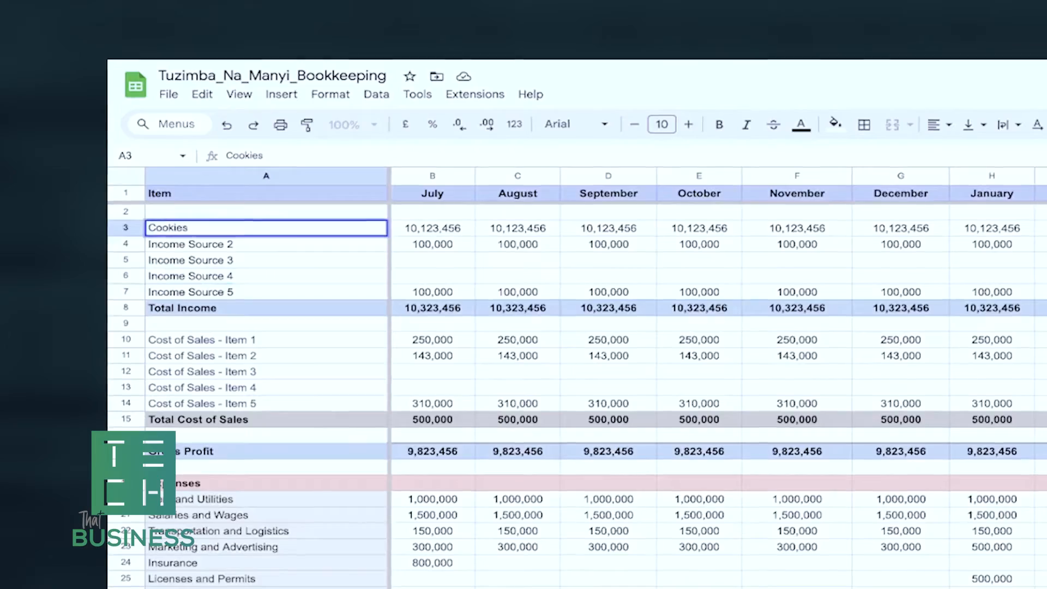
key(Return)
text(Birthday Cakes)
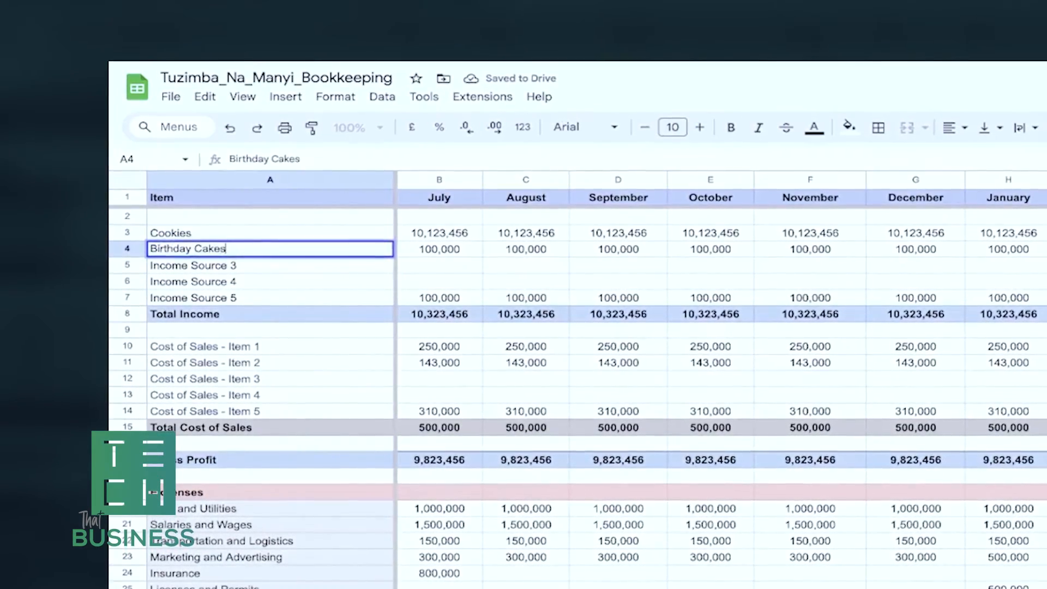
text(Wedding Cakes)
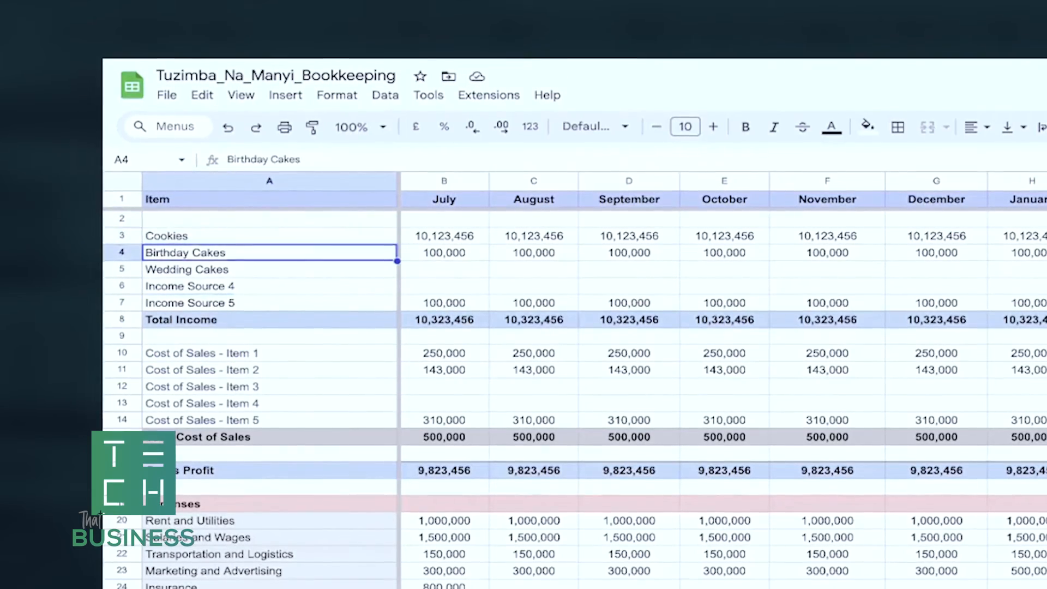
Examine the income items in A3:A7 and the cost of sales items in A10:A14 of the budget.
click(269, 285)
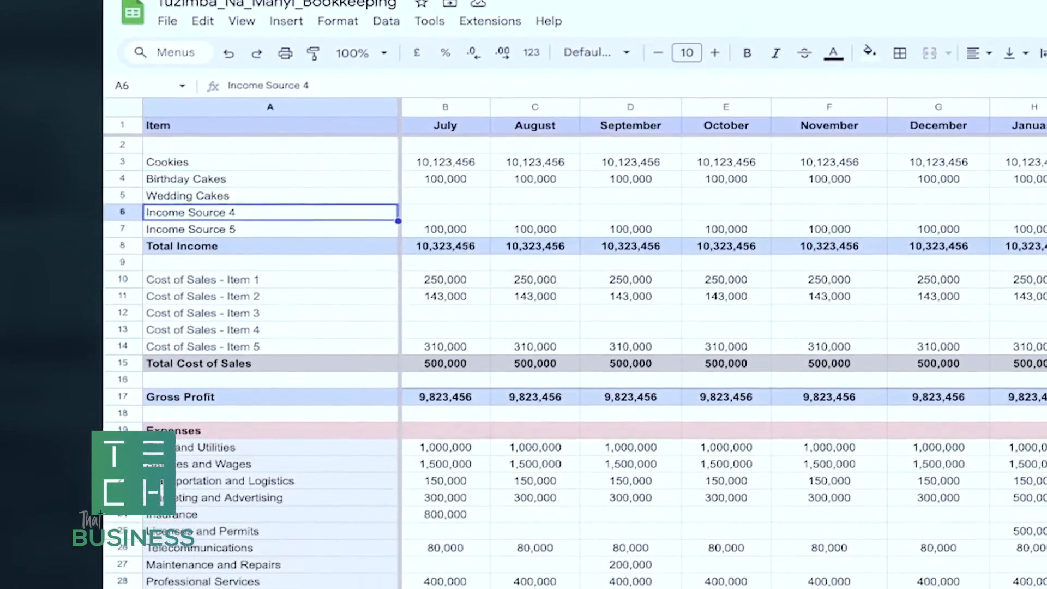
click(272, 315)
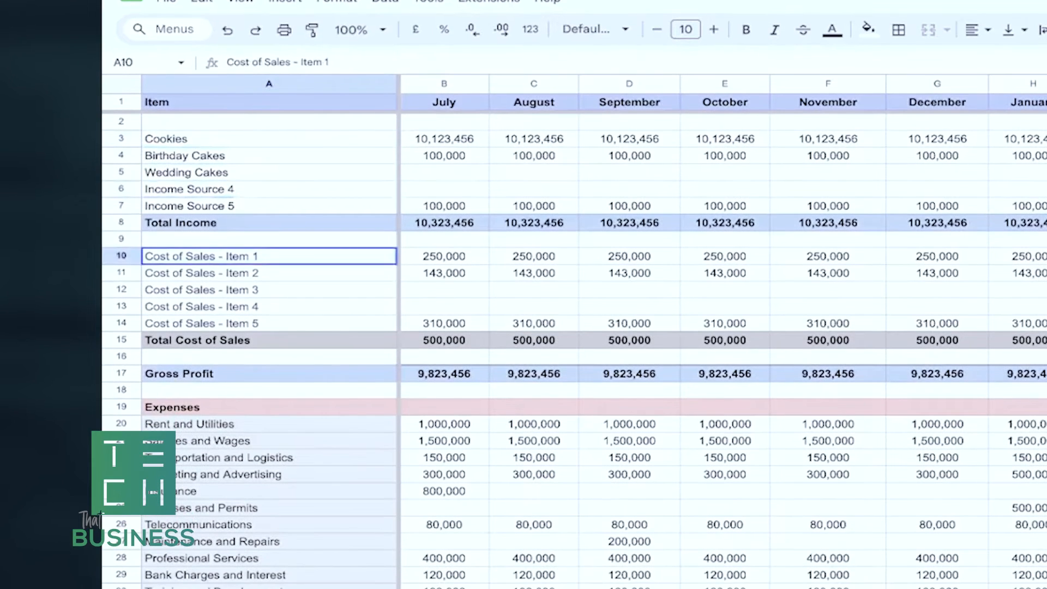
drag(269, 256, 284, 322)
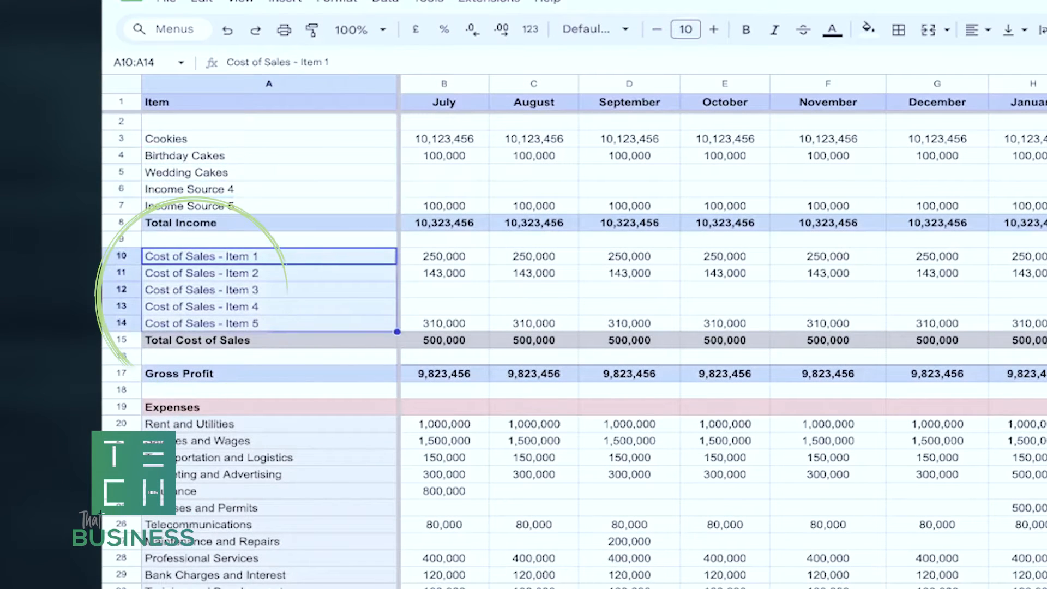
drag(269, 139, 271, 206)
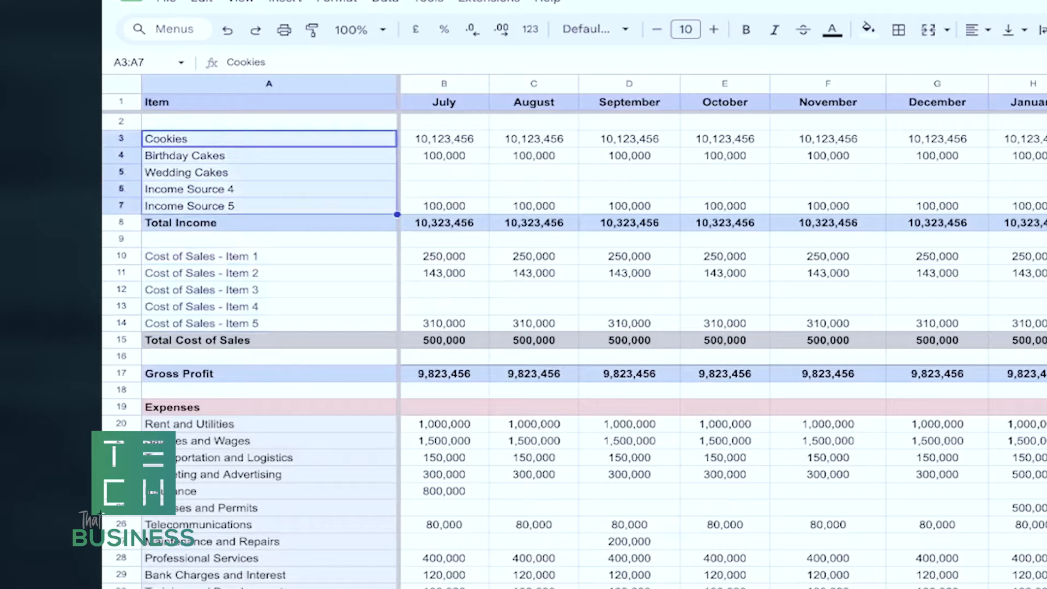
drag(269, 257, 271, 323)
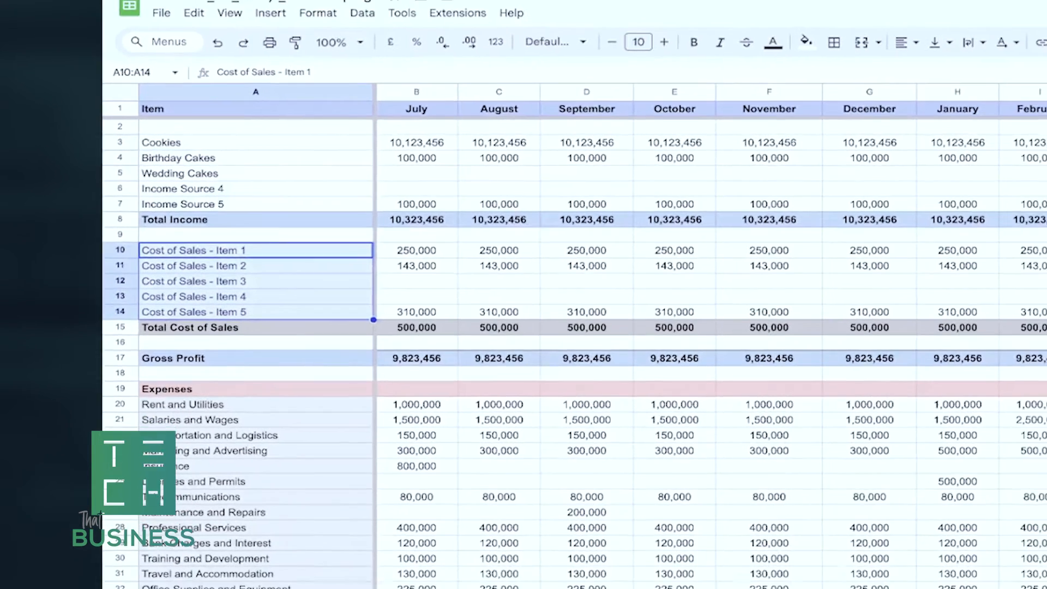
click(269, 256)
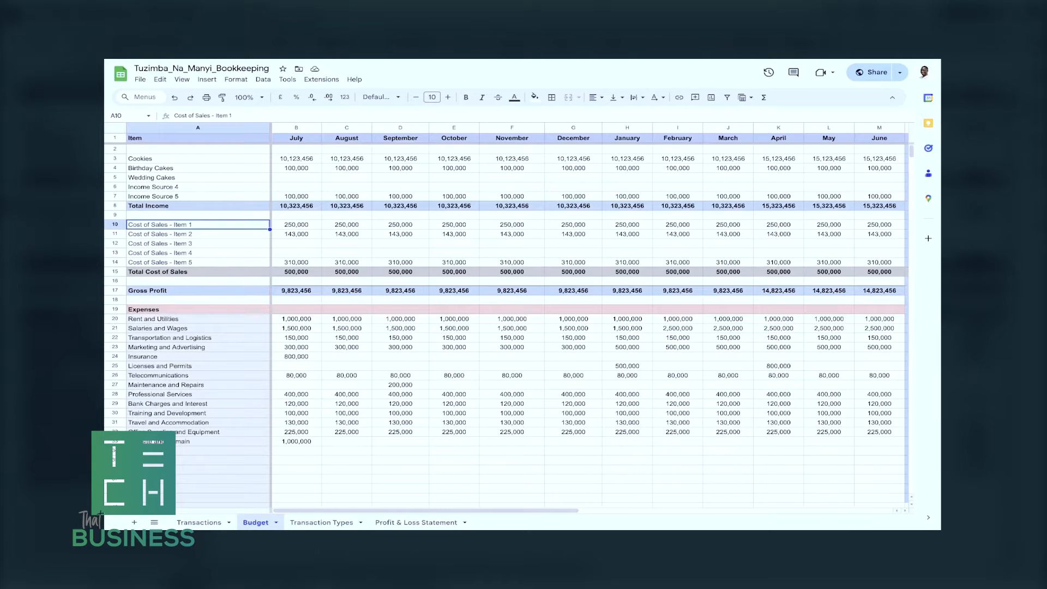
click(197, 159)
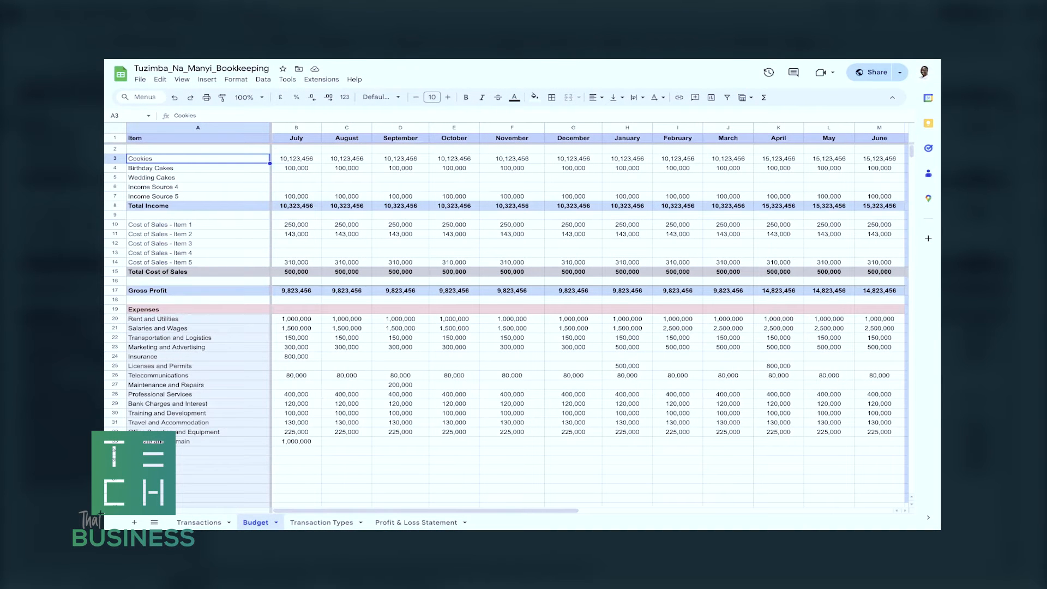
Rename the first two cost of sales items in A10 and A11 as Flour and Milk.
triple_click(159, 224)
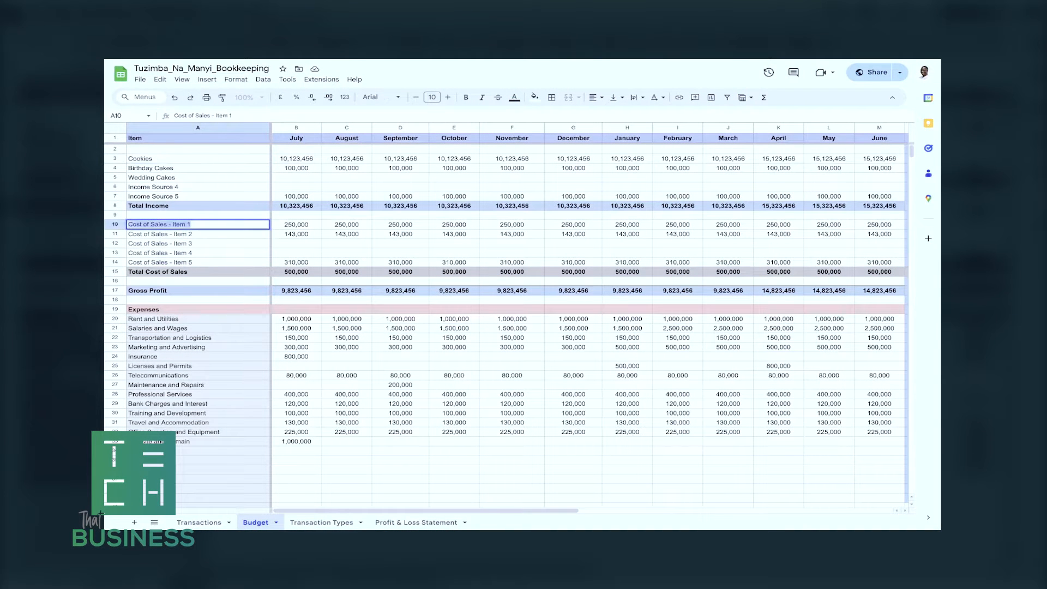
text(Flour)
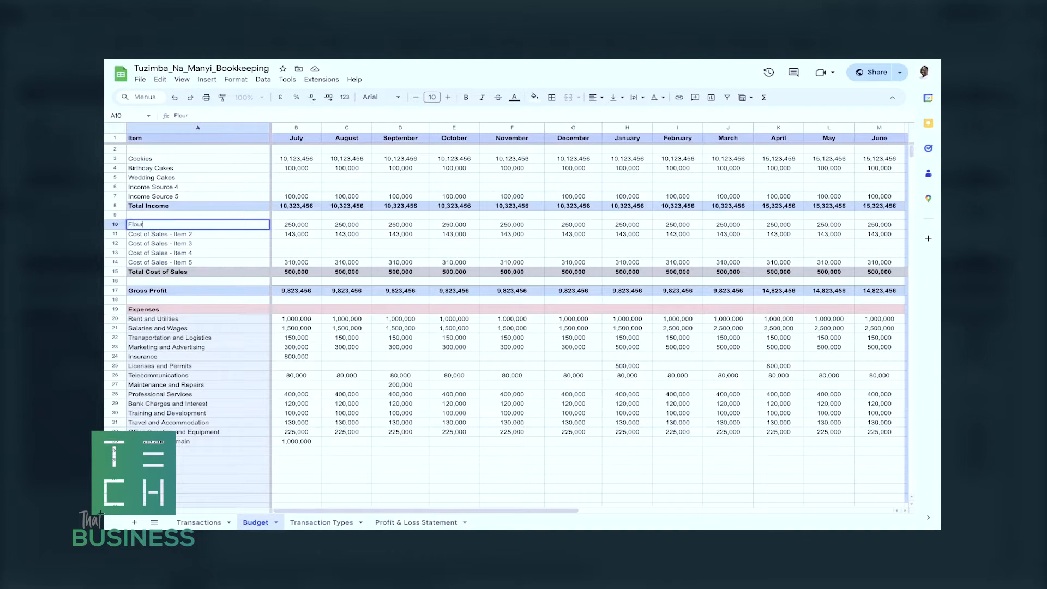
key(Return)
text(Milk)
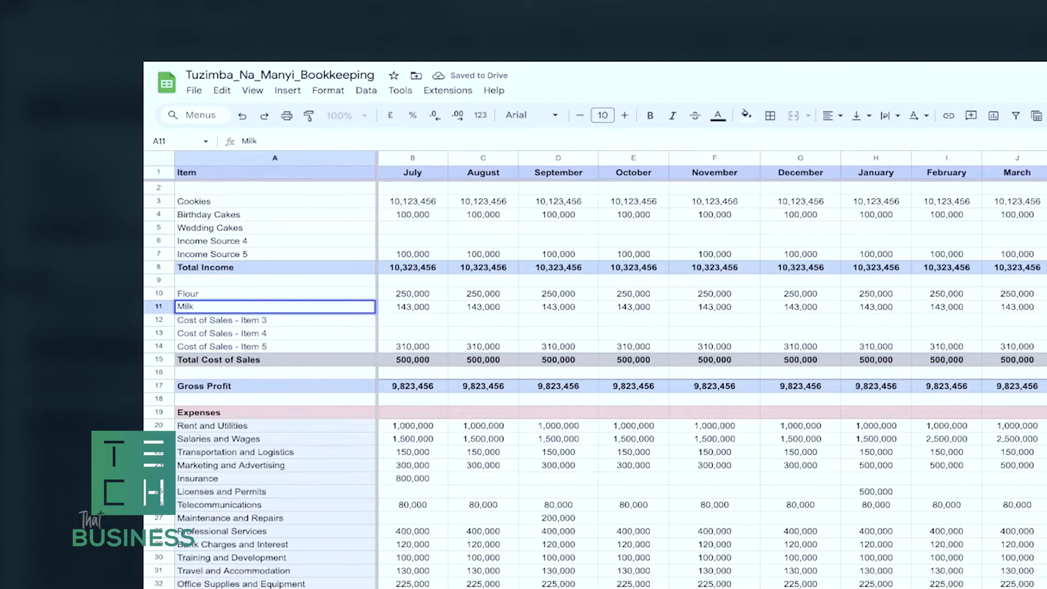
key(Return)
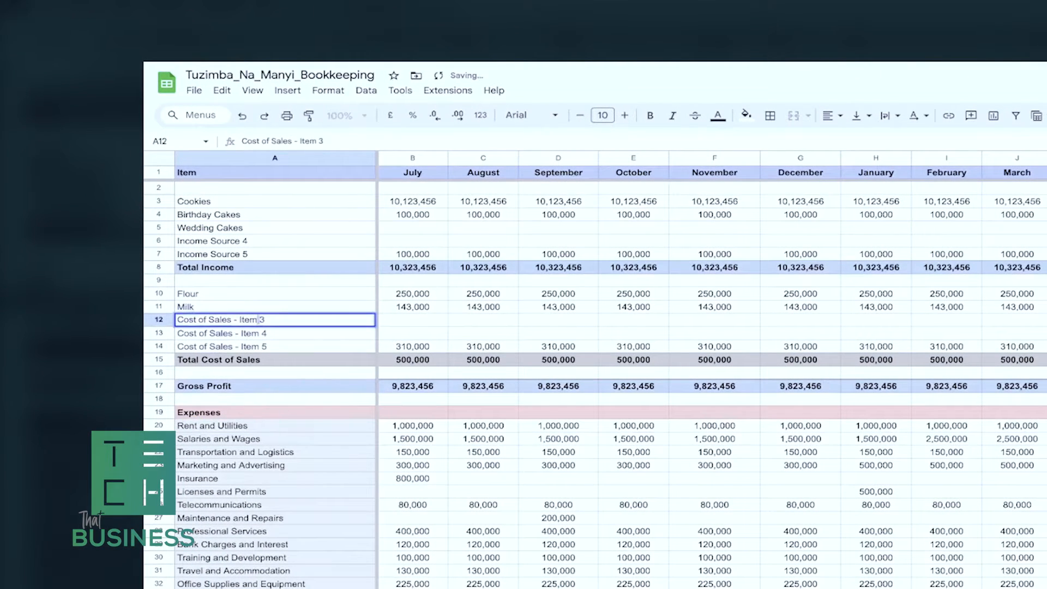
key(Return)
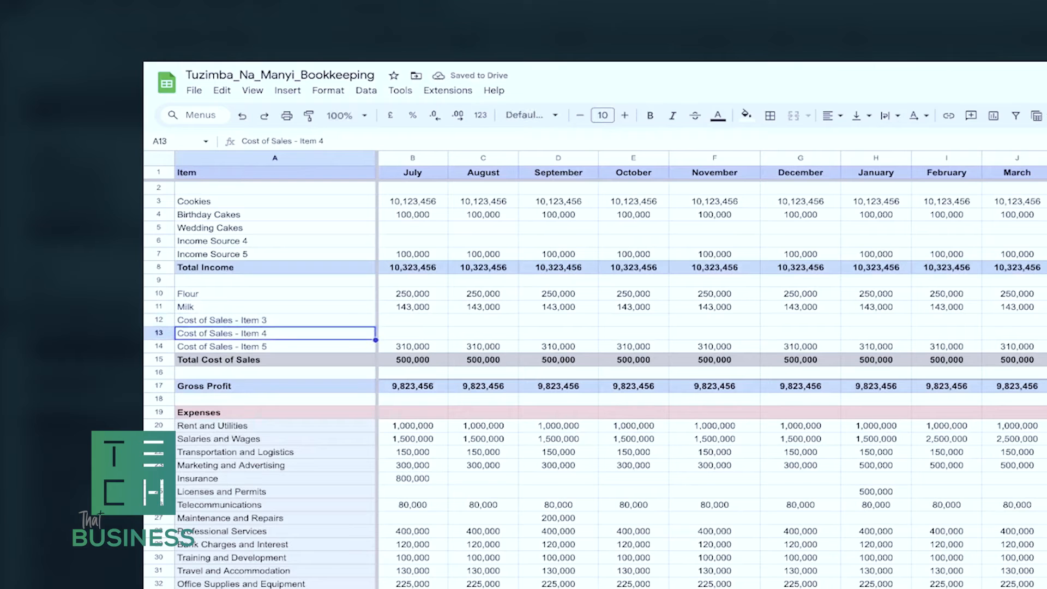
key(Down)
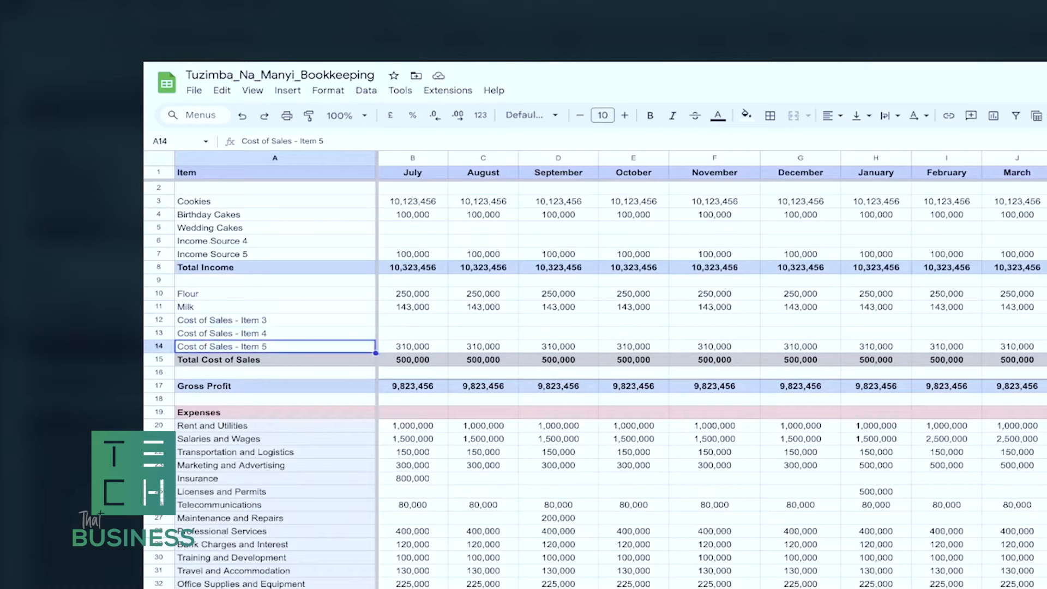
Review the cost of sales labels, the expense categories and the empty expense rows down to row 40.
drag(240, 293, 240, 334)
click(240, 346)
scroll(385, 355, down, 4)
click(201, 312)
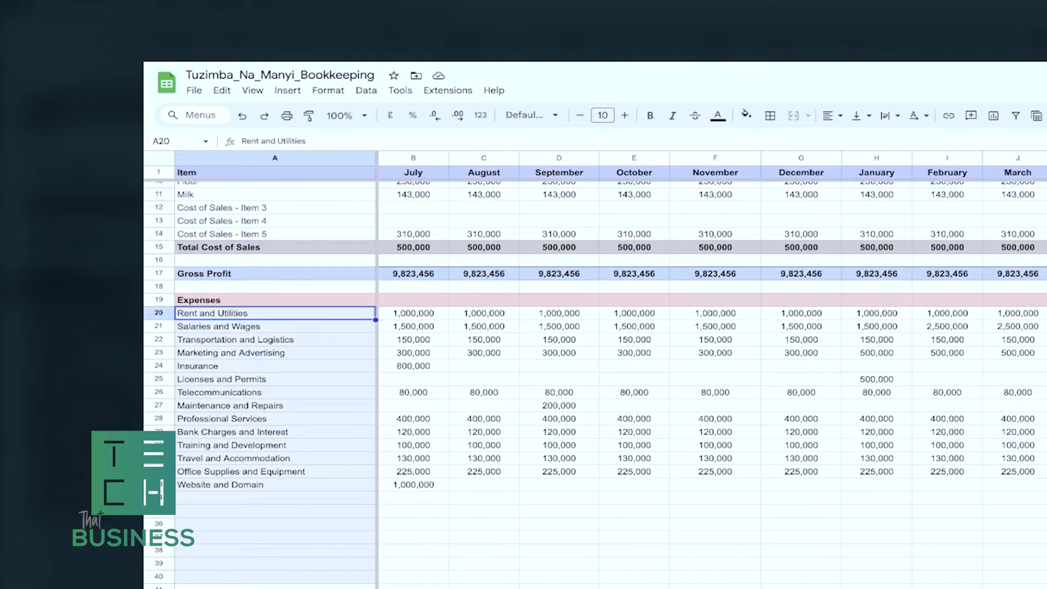
key(Down)
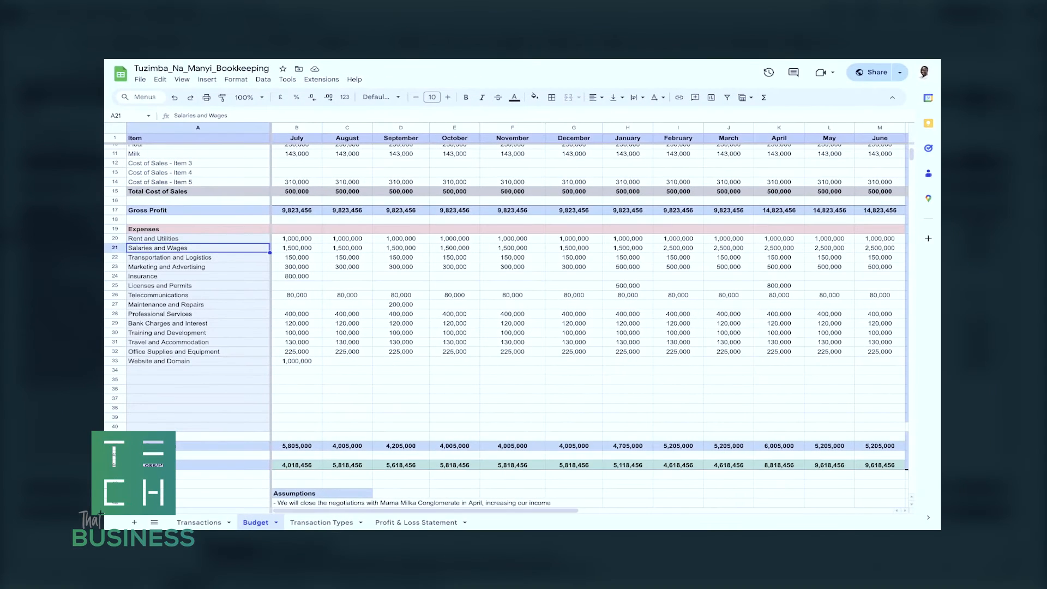
click(198, 238)
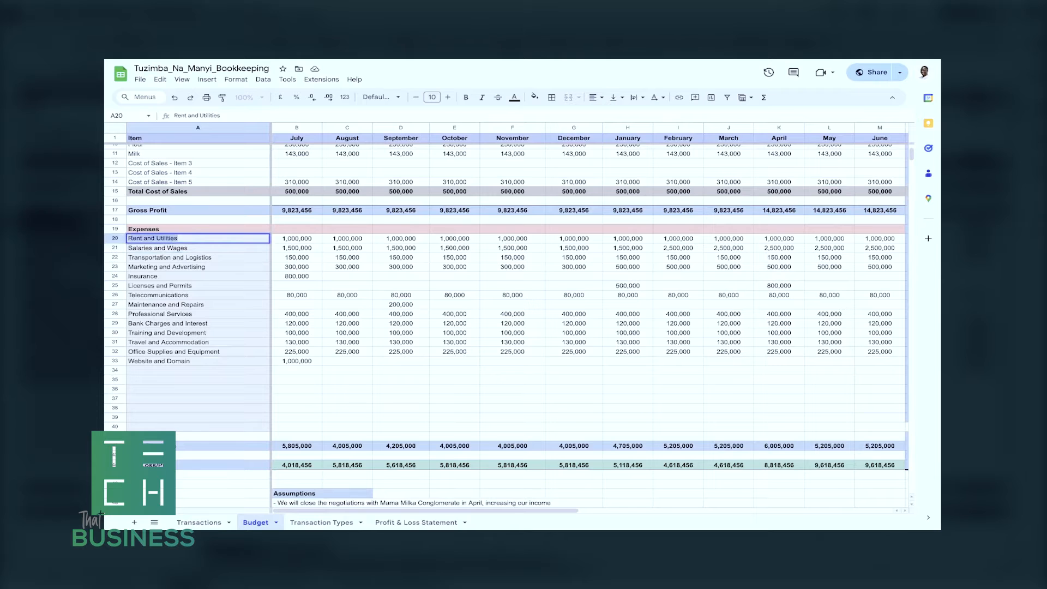
click(198, 286)
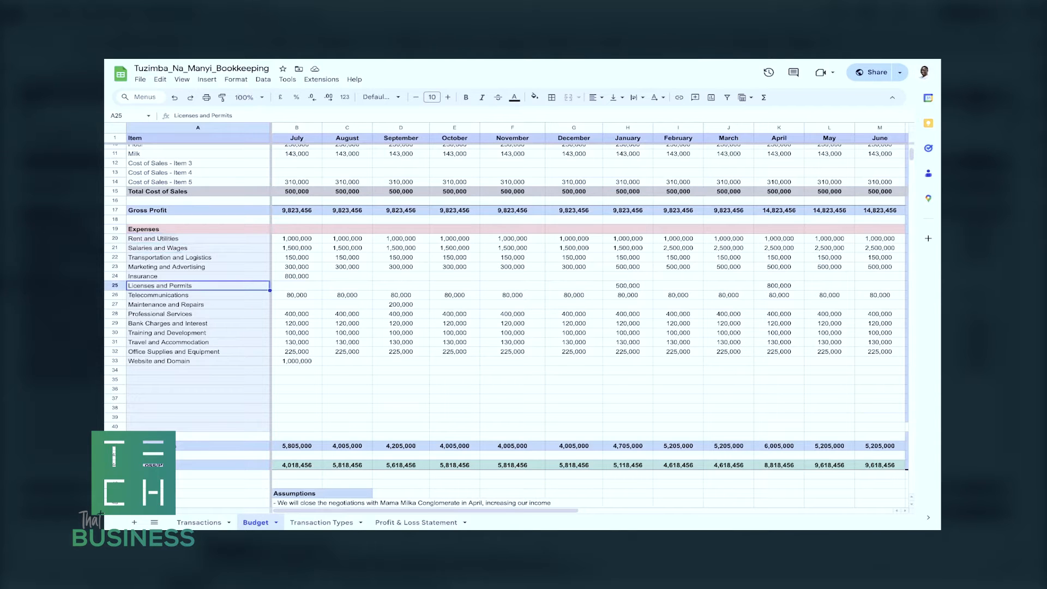
click(198, 370)
click(198, 380)
click(198, 389)
click(198, 408)
click(198, 426)
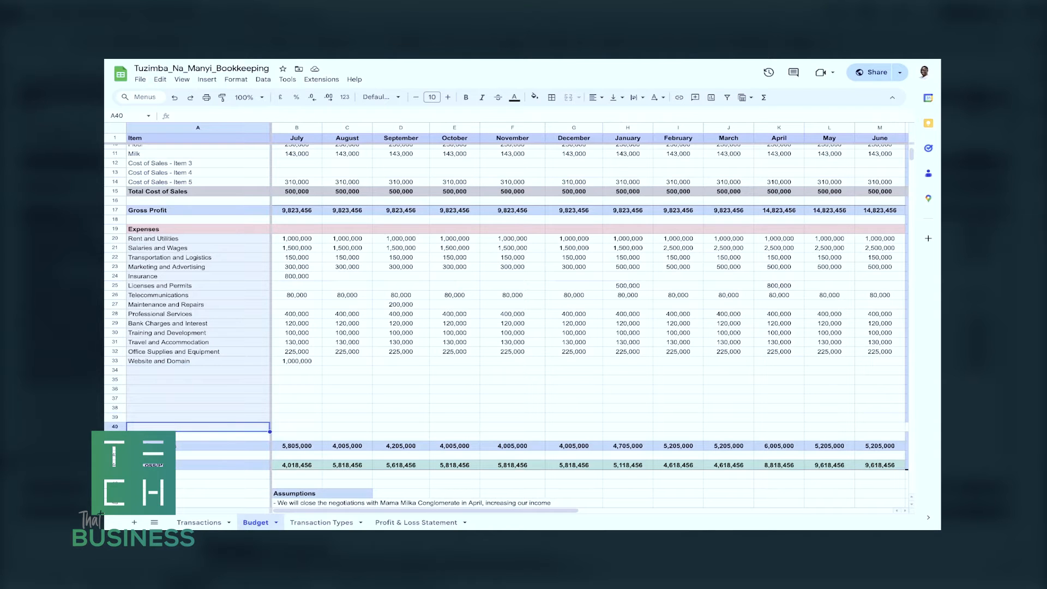
scroll(507, 314, up, 1)
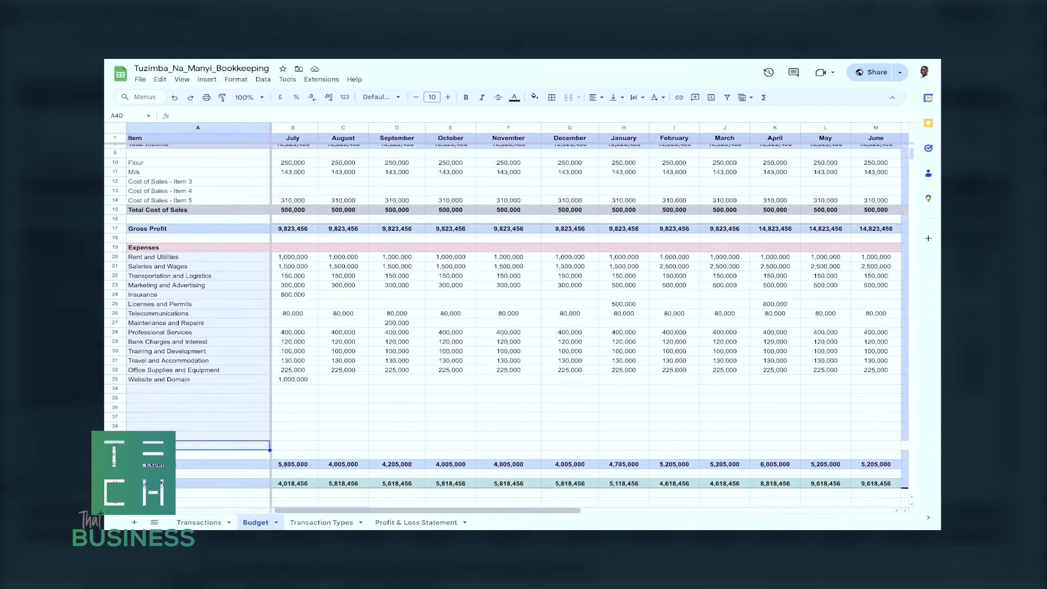
Read through the expense descriptions on the Transaction Types sheet, from rent to office supplies.
click(322, 523)
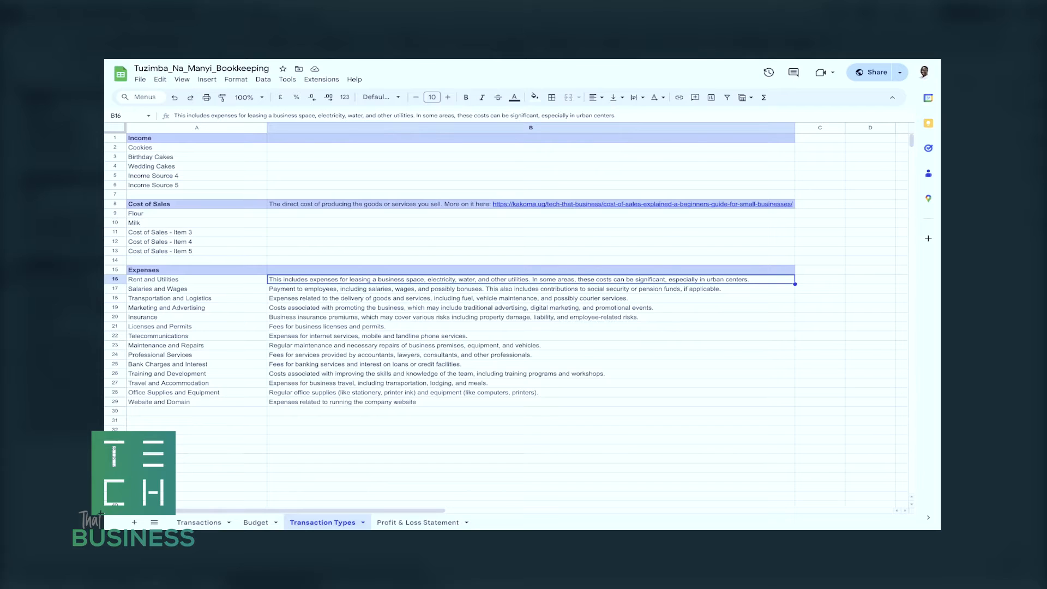
key(Down)
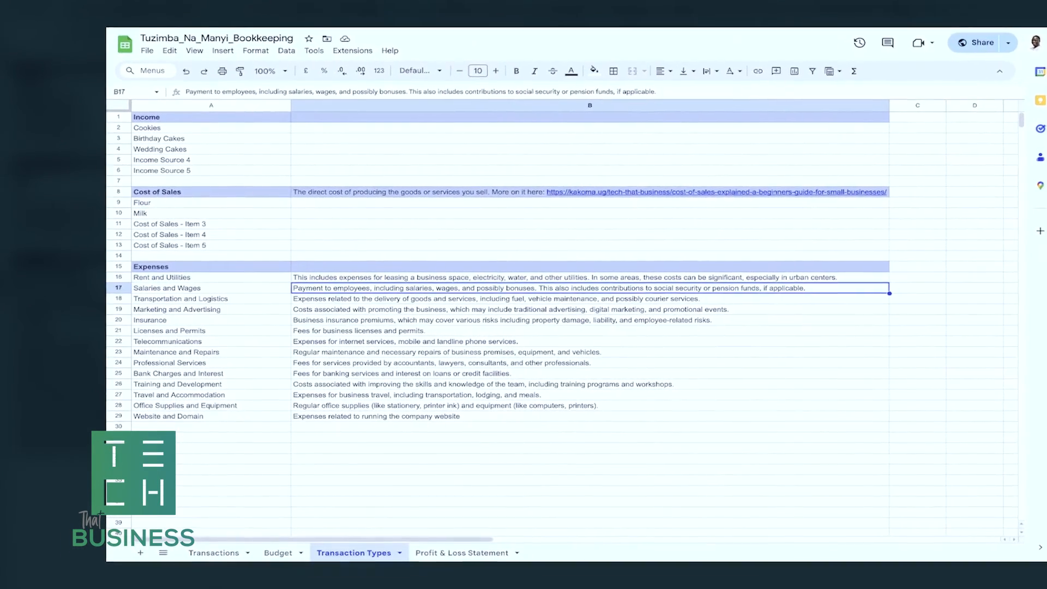
key(Down)
key(Down)
key(Down)
key(Down)
key(Down)
key(Down)
key(Down)
key(Down)
key(Down)
key(Down)
key(Down)
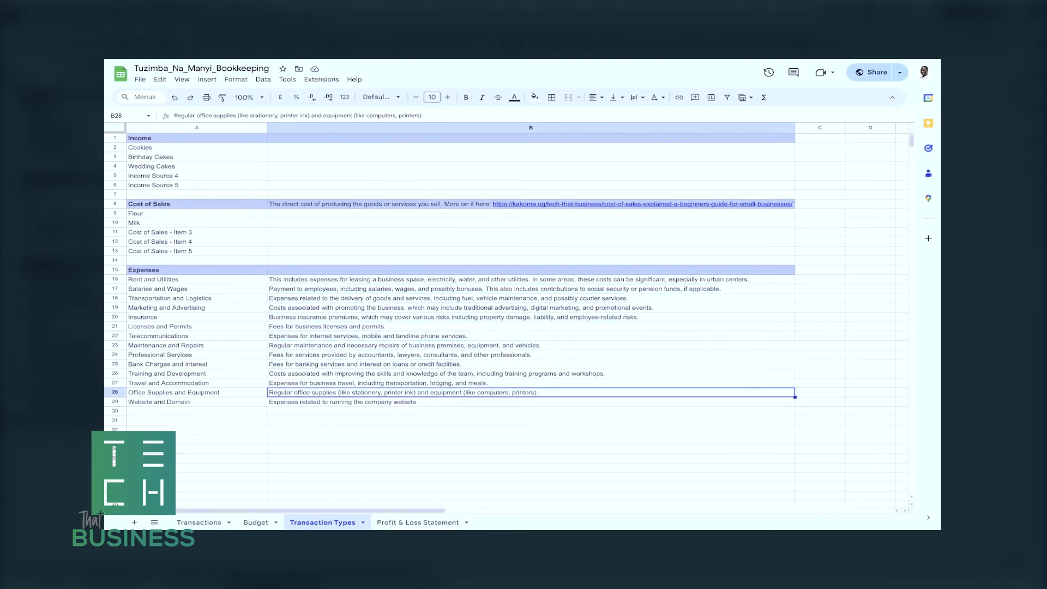
Rename the Rent and Utilities expense on the Budget sheet as Tools.
key(ctrl+Page_Up)
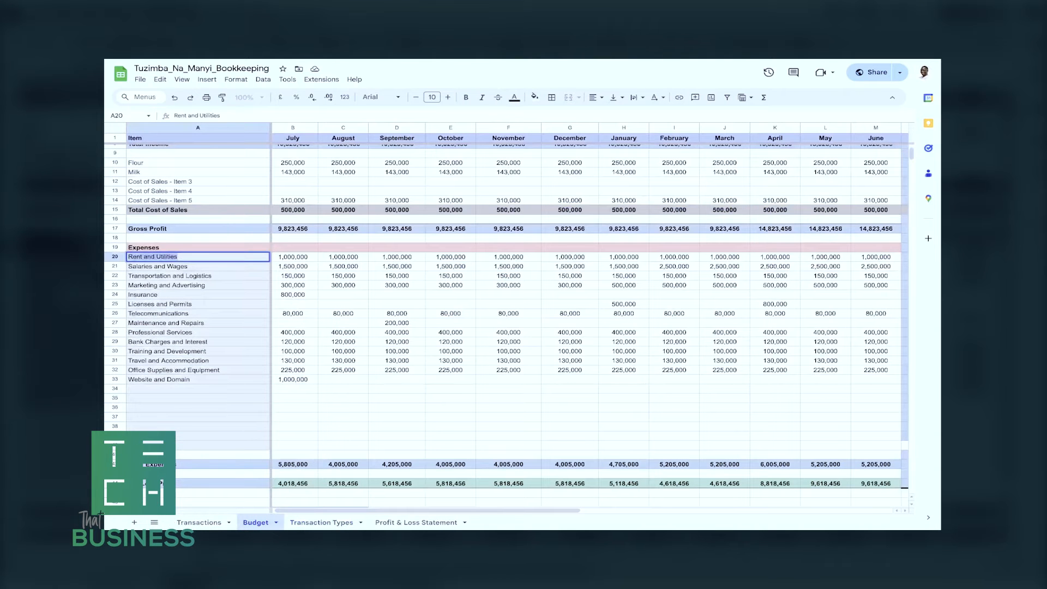
text(Tools)
key(Return)
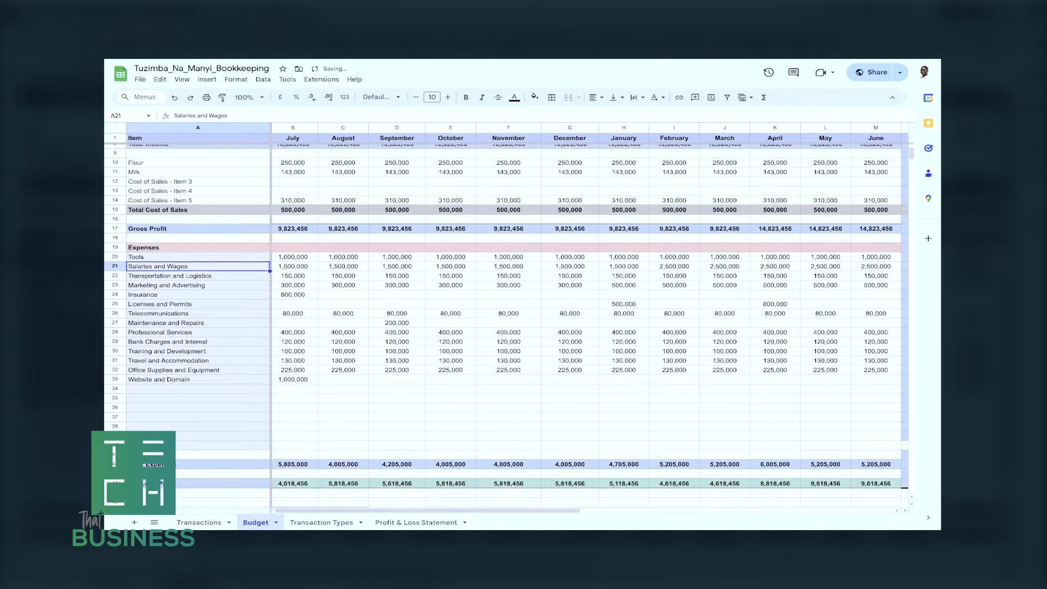
Compare the expense names and descriptions on the Transaction Types sheet with the Budget sheet, finishing on Budget.
click(322, 522)
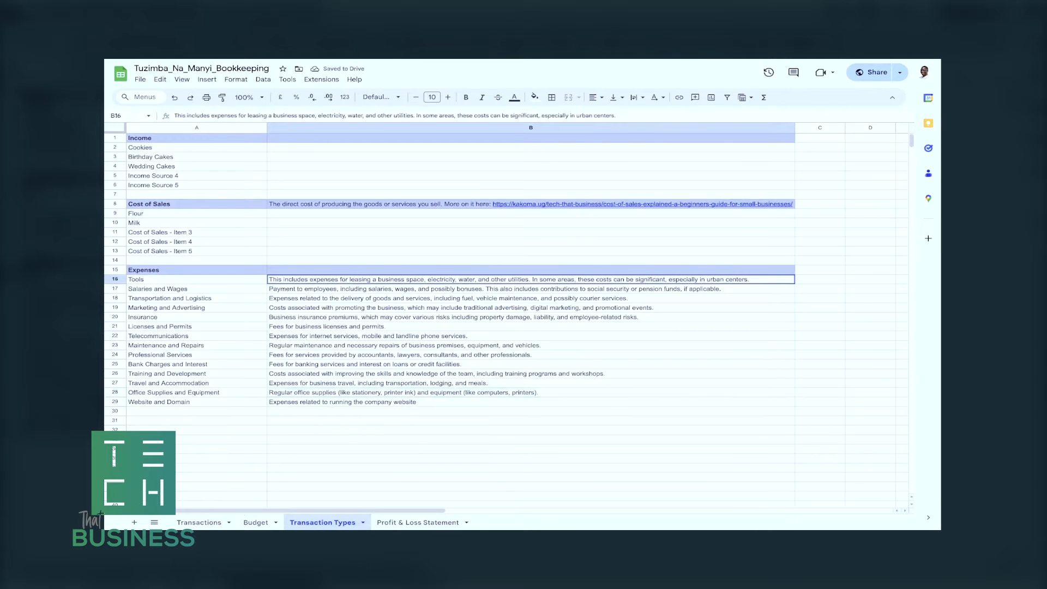
drag(197, 279, 196, 402)
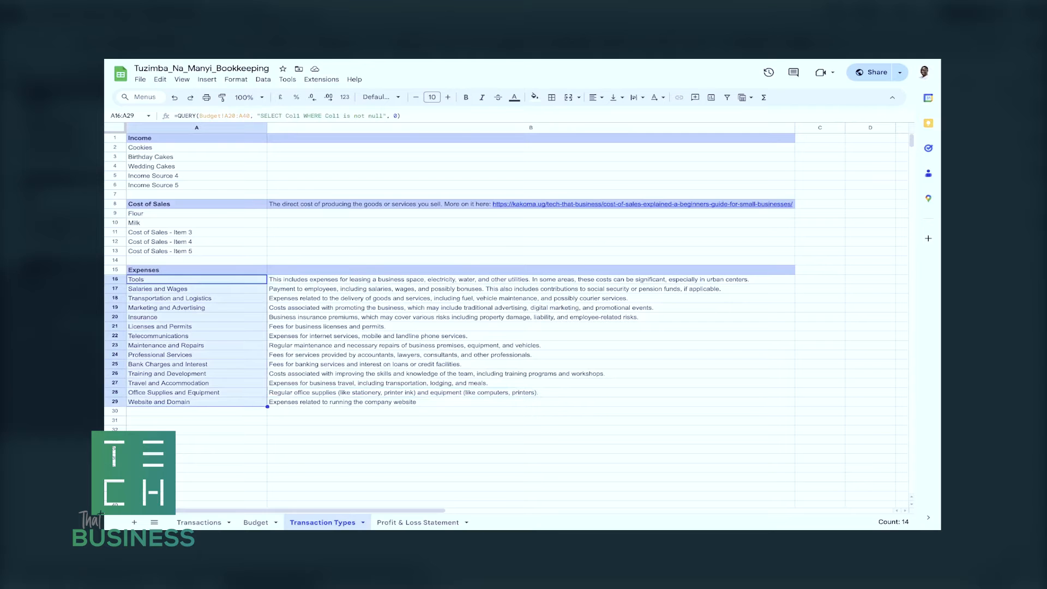
click(256, 522)
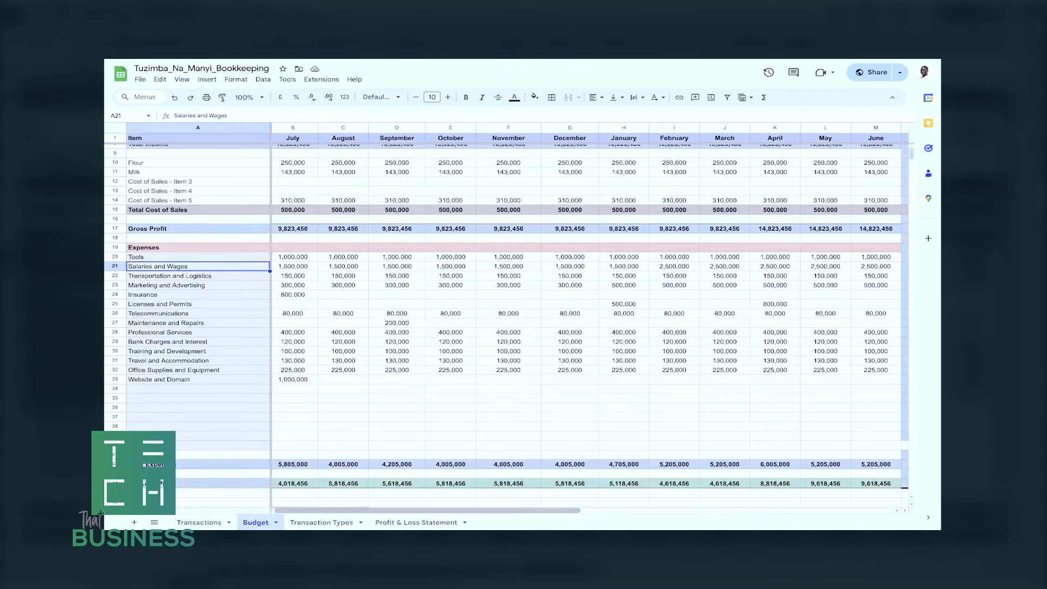
click(336, 522)
click(381, 288)
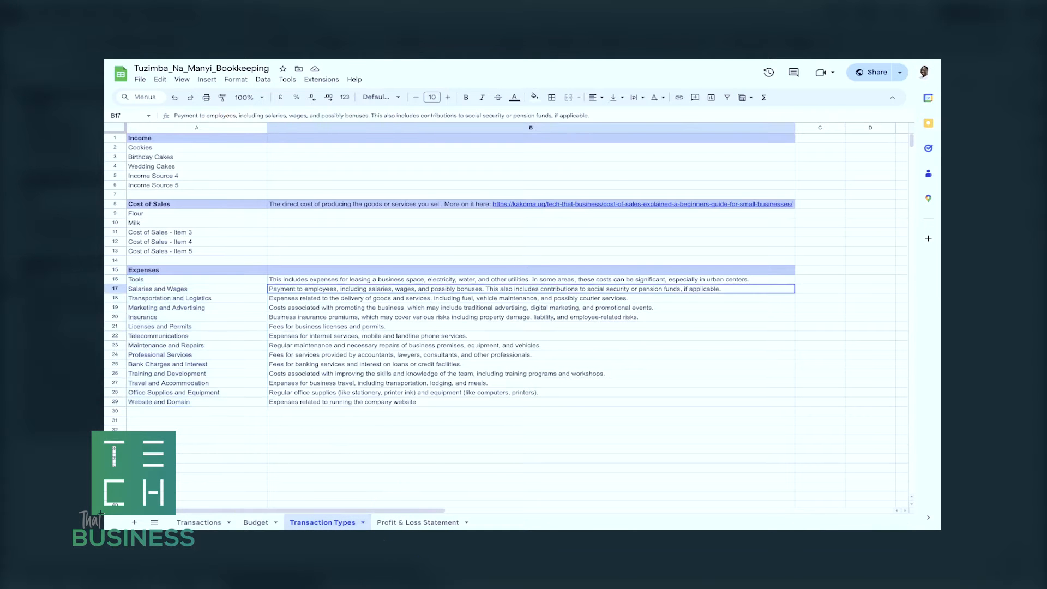
click(531, 279)
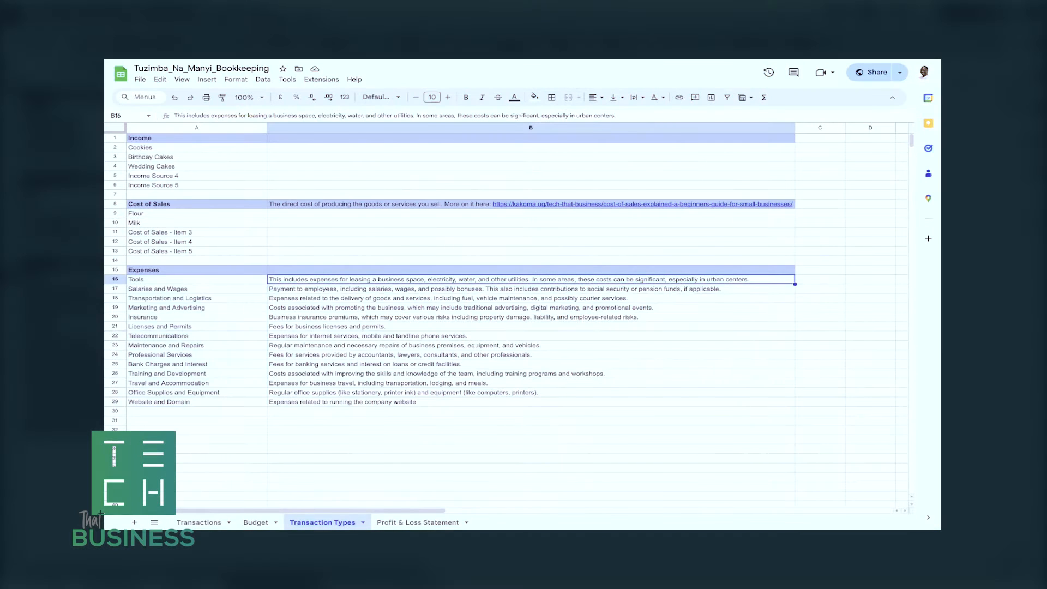
click(256, 522)
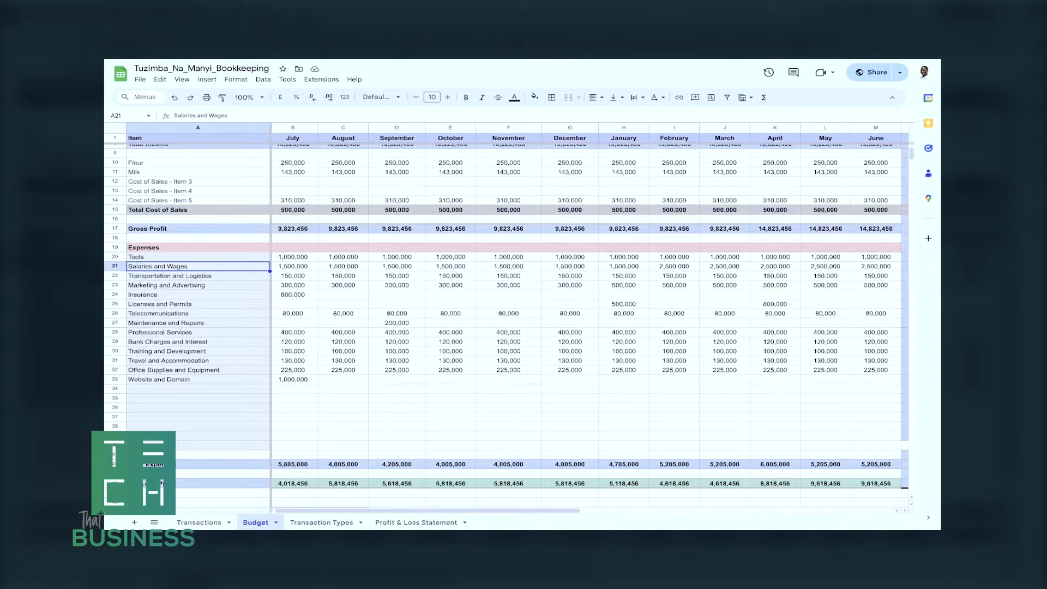
Undo the renaming of the first expense item on the Budget sheet.
key(ctrl+z)
click(198, 285)
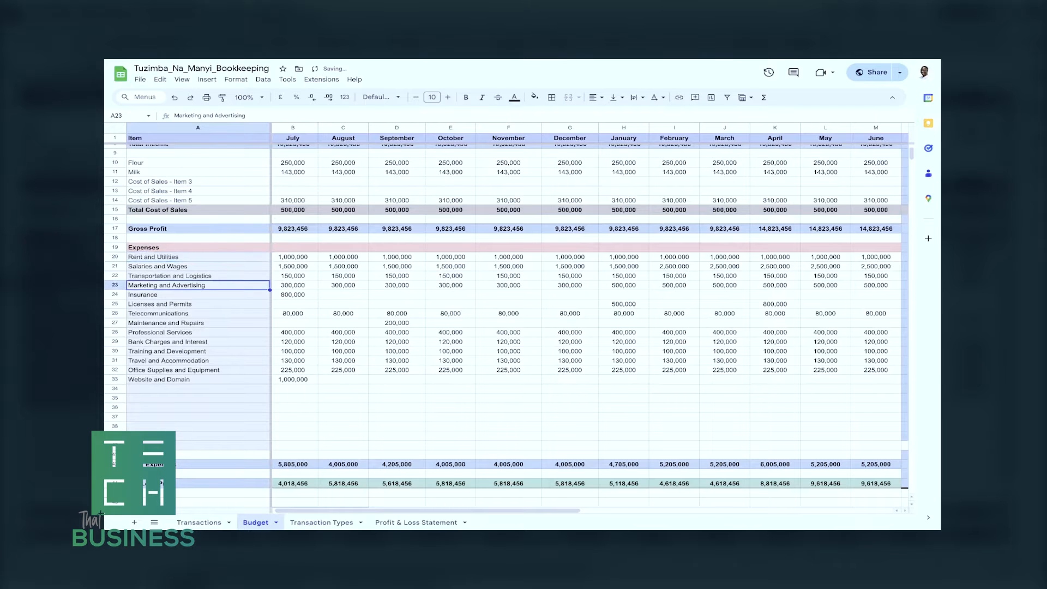
scroll(507, 321, up, 2)
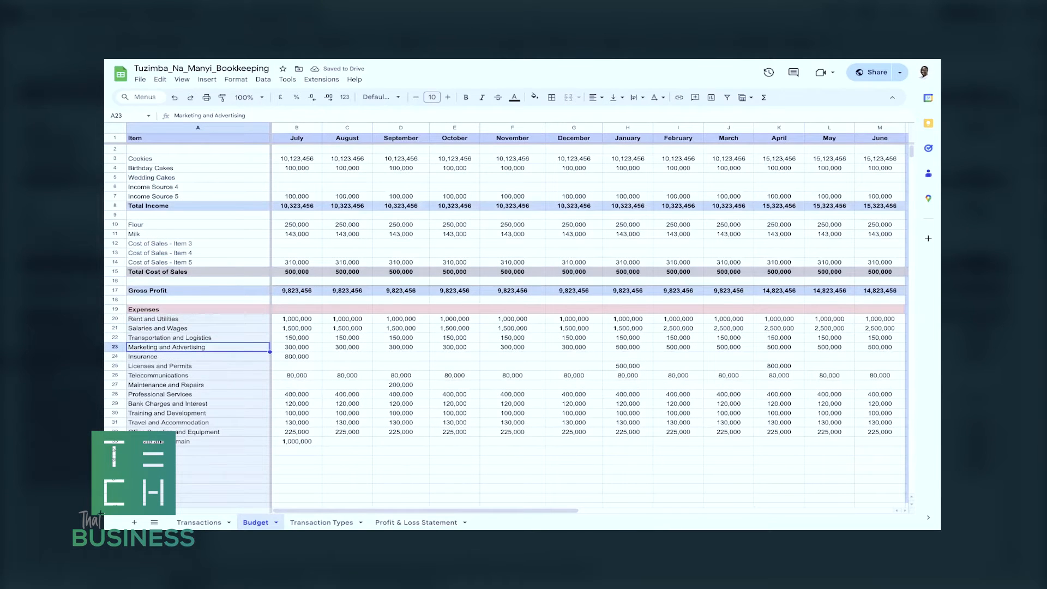
Examine the cost of sales note, the expense list's source formula and the income items on the Transaction Types sheet.
click(322, 522)
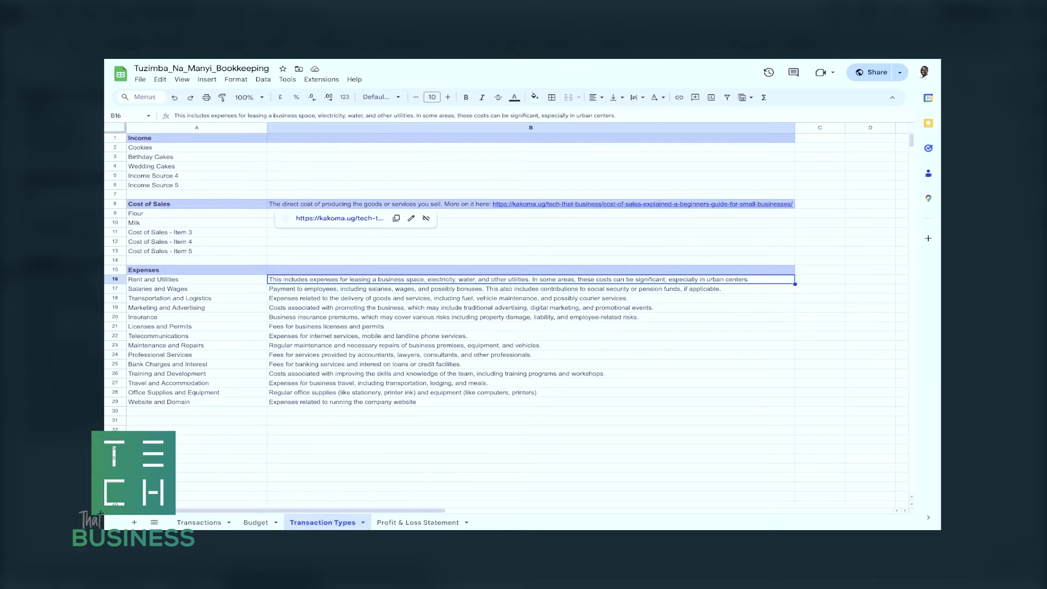
click(530, 204)
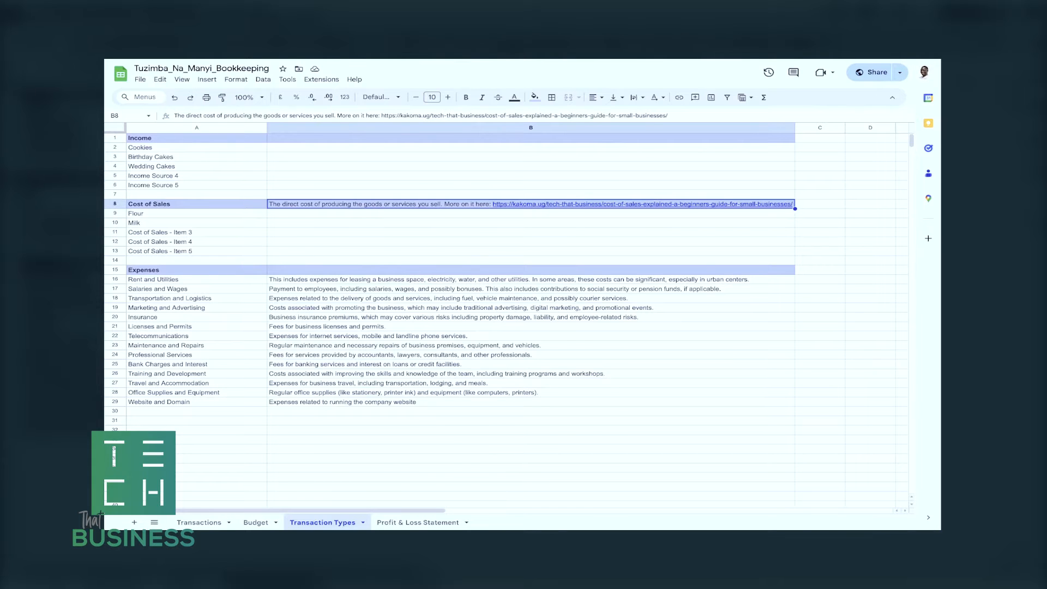
click(196, 233)
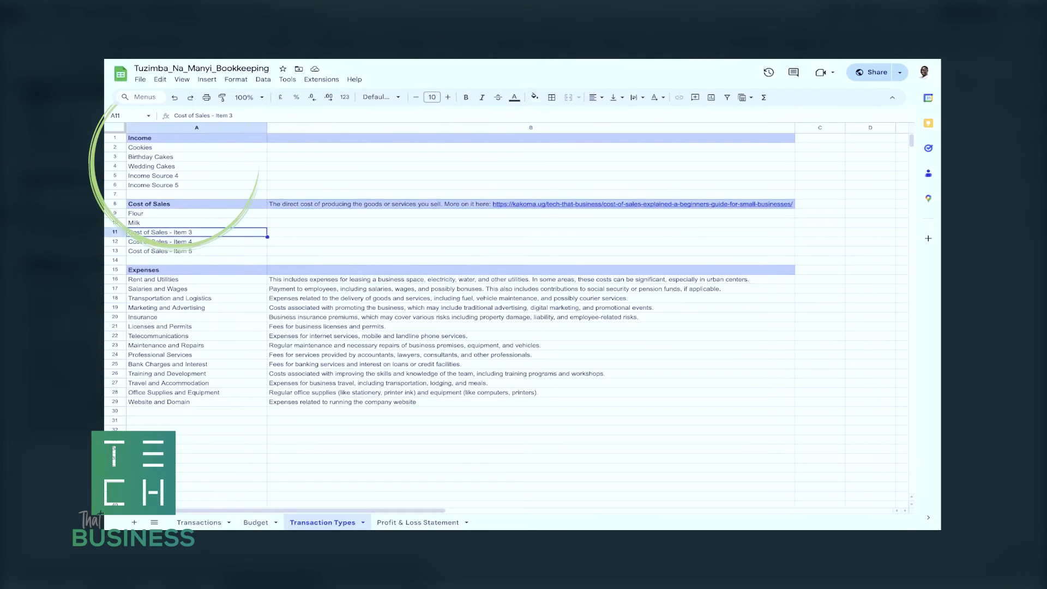
drag(196, 147, 196, 382)
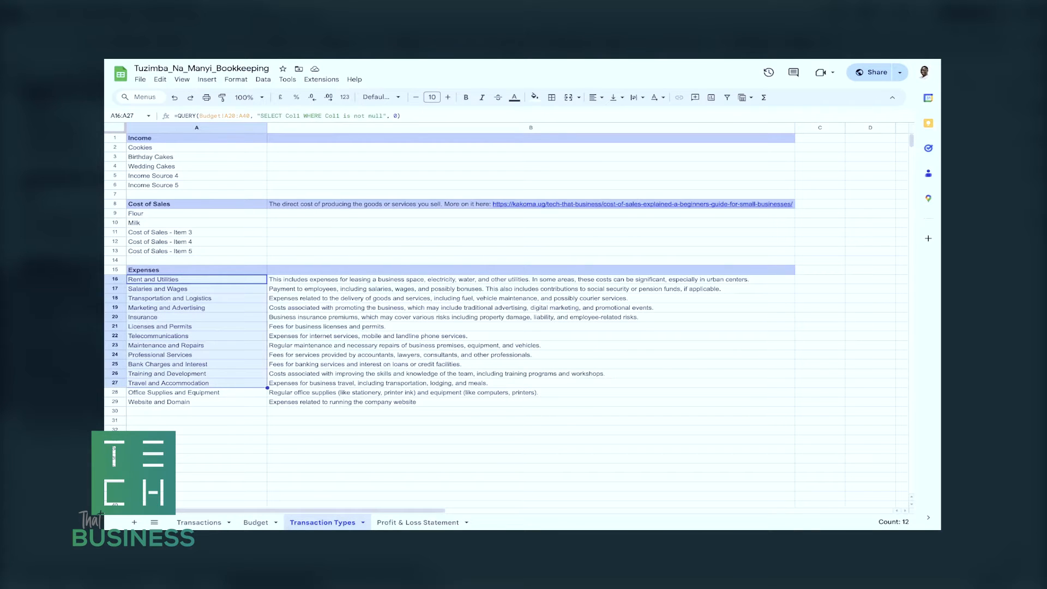
click(196, 147)
click(197, 157)
click(196, 175)
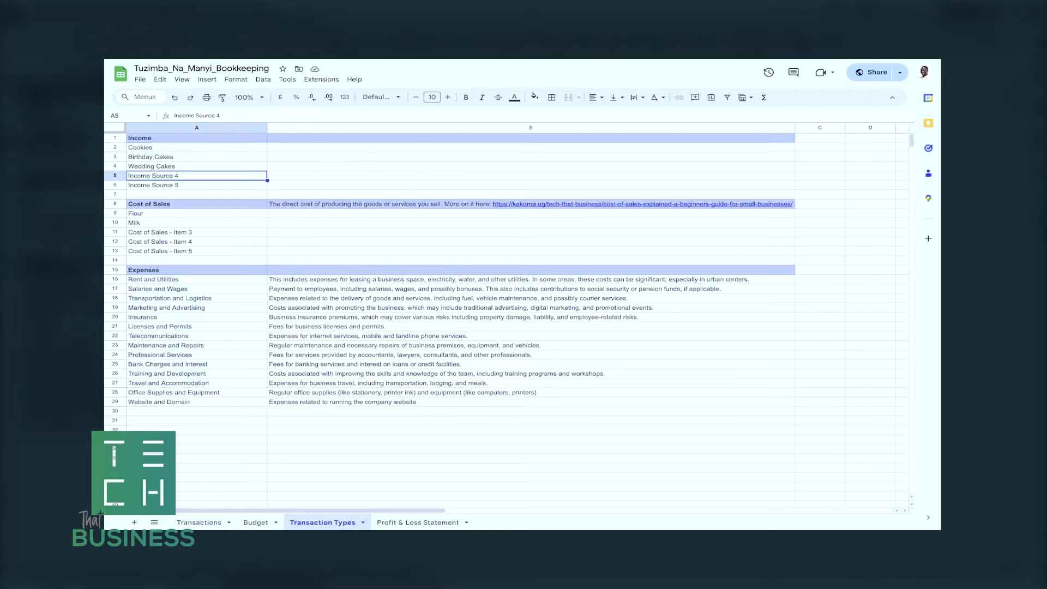
Review the income, cost of sales and expense item names on the Budget sheet, from Cookies to Office Supplies and Equipment.
click(255, 522)
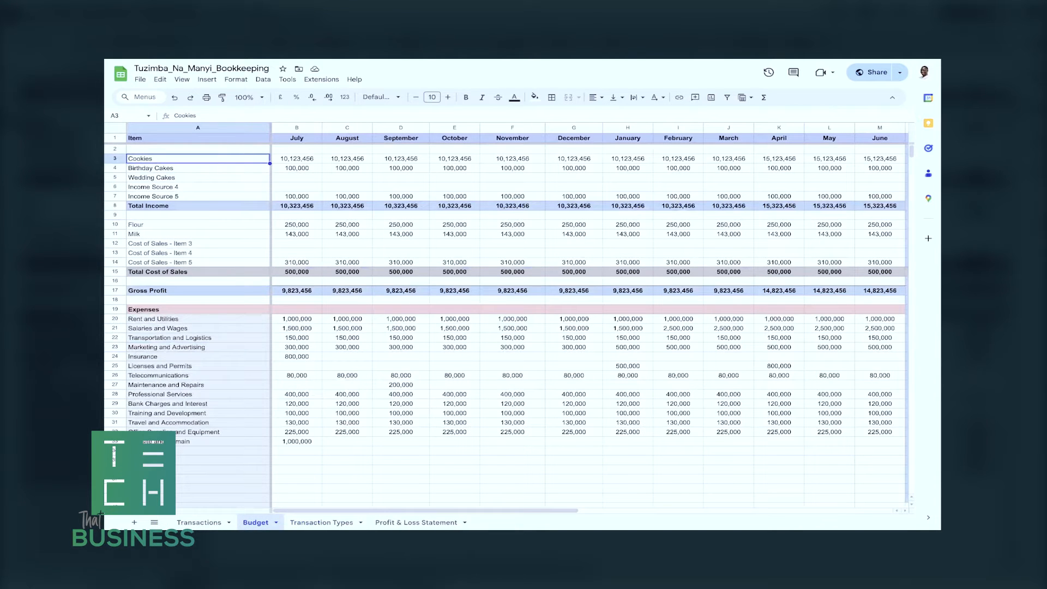
key(Down)
key(Down)
key(Down)
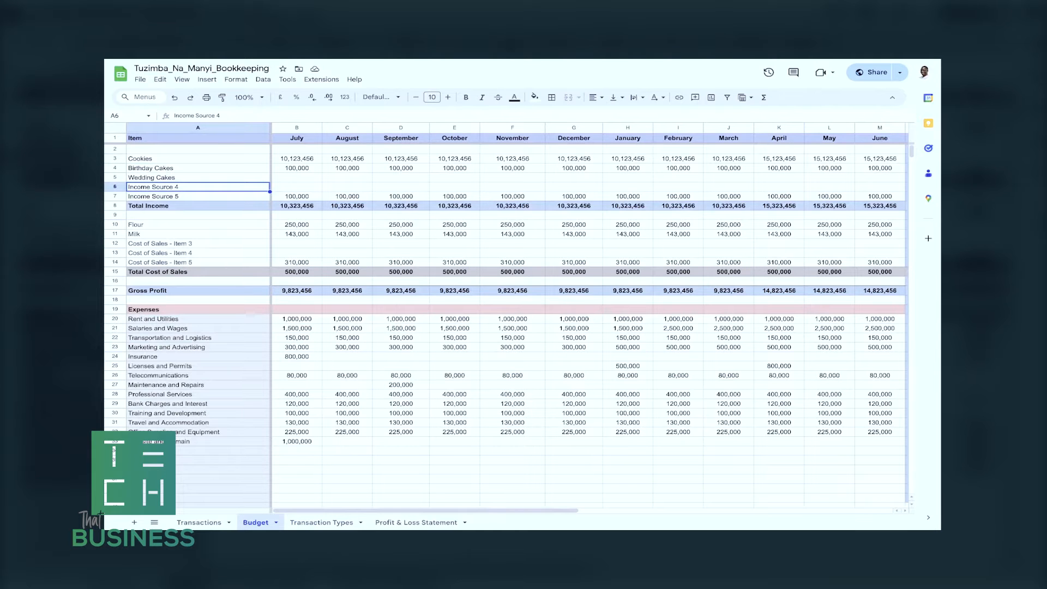
scroll(507, 321, down, 2)
scroll(507, 321, up, 2)
click(198, 225)
click(197, 319)
click(198, 432)
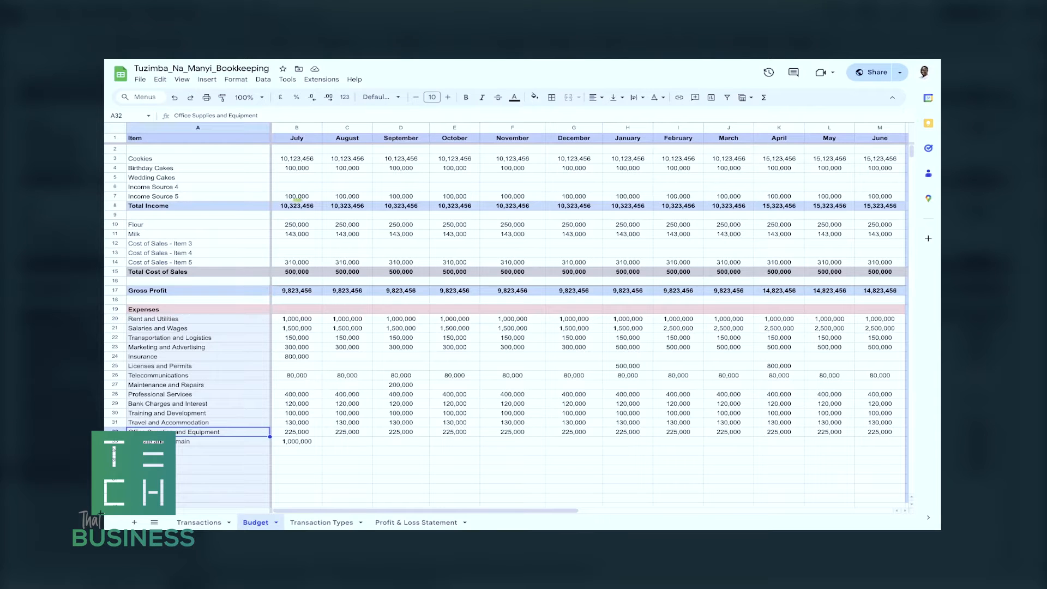
Examine the budgeted amounts for Cookies in July and August, and for Birthday Cakes, Wedding Cakes and Flour in July.
click(297, 159)
click(348, 158)
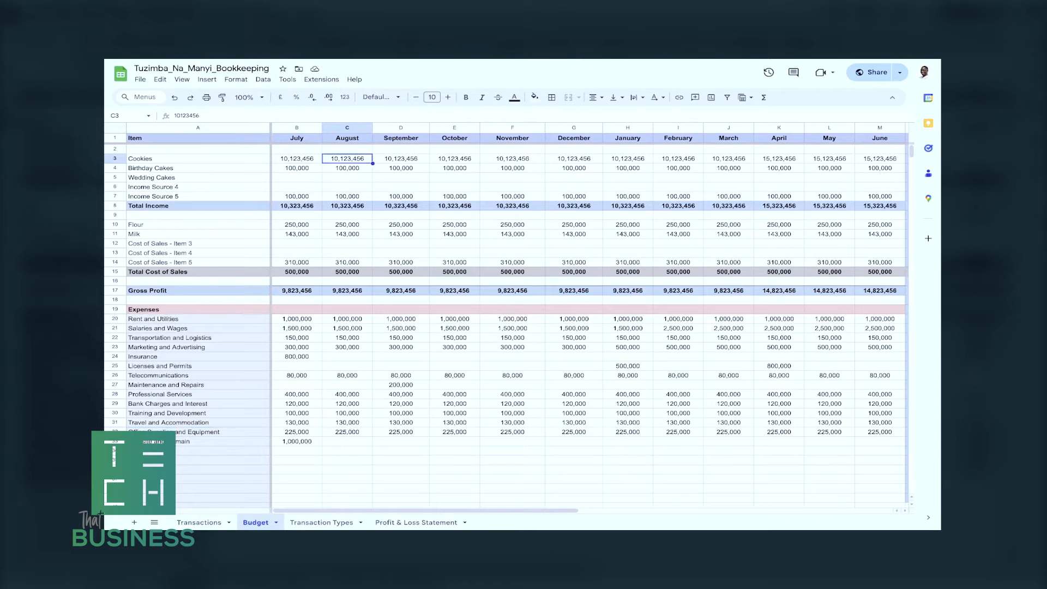
click(302, 171)
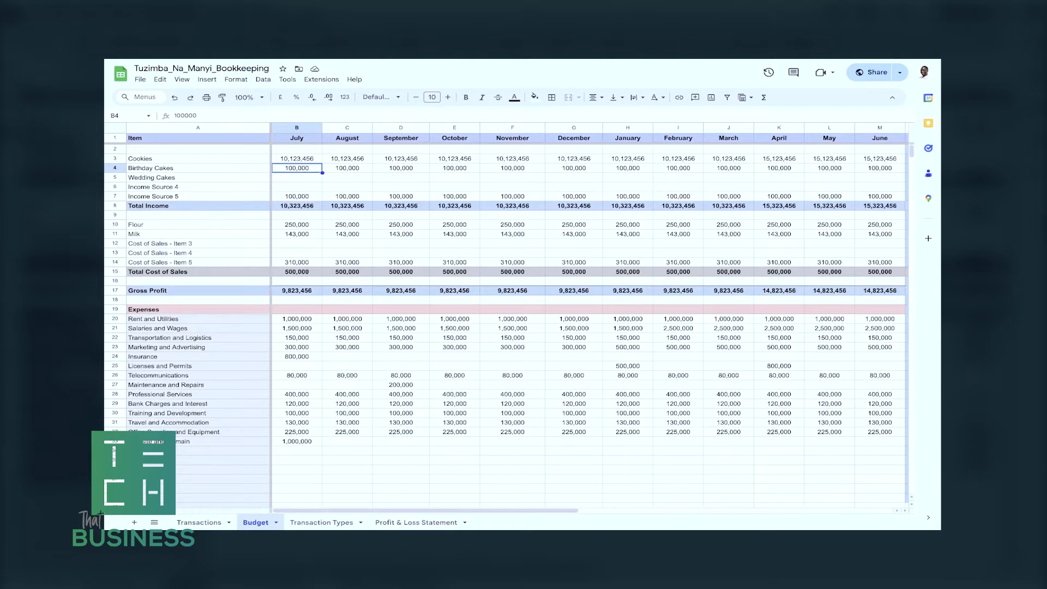
click(300, 178)
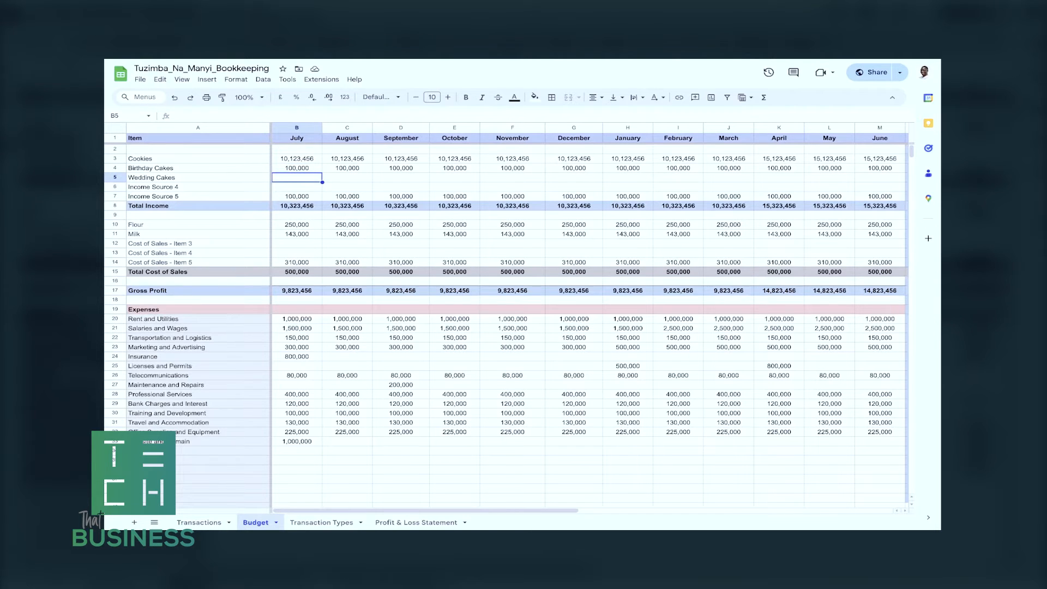
click(297, 224)
scroll(507, 327, down, 1)
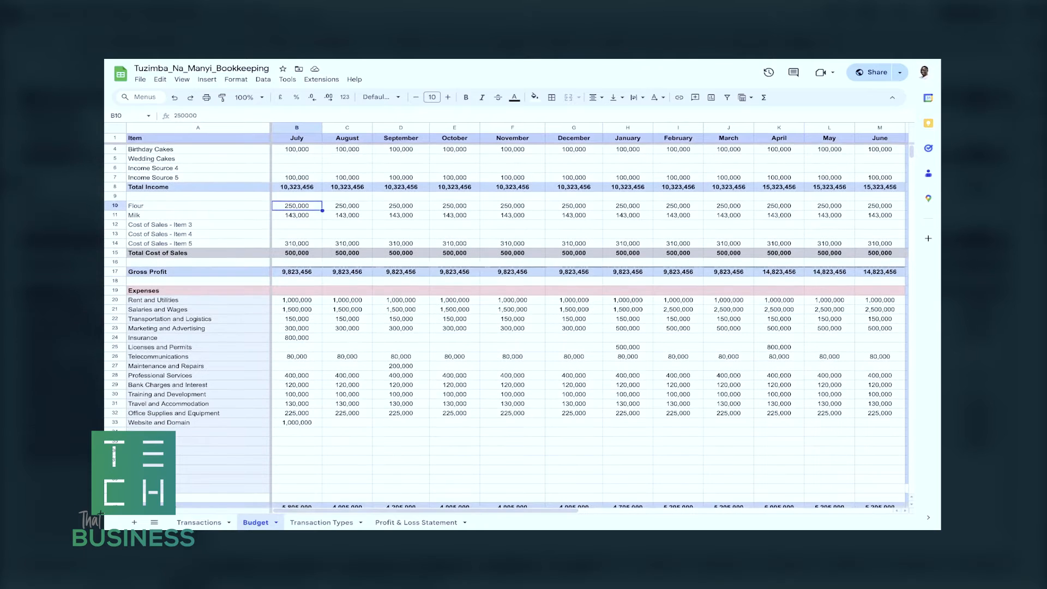
scroll(507, 328, down, 1)
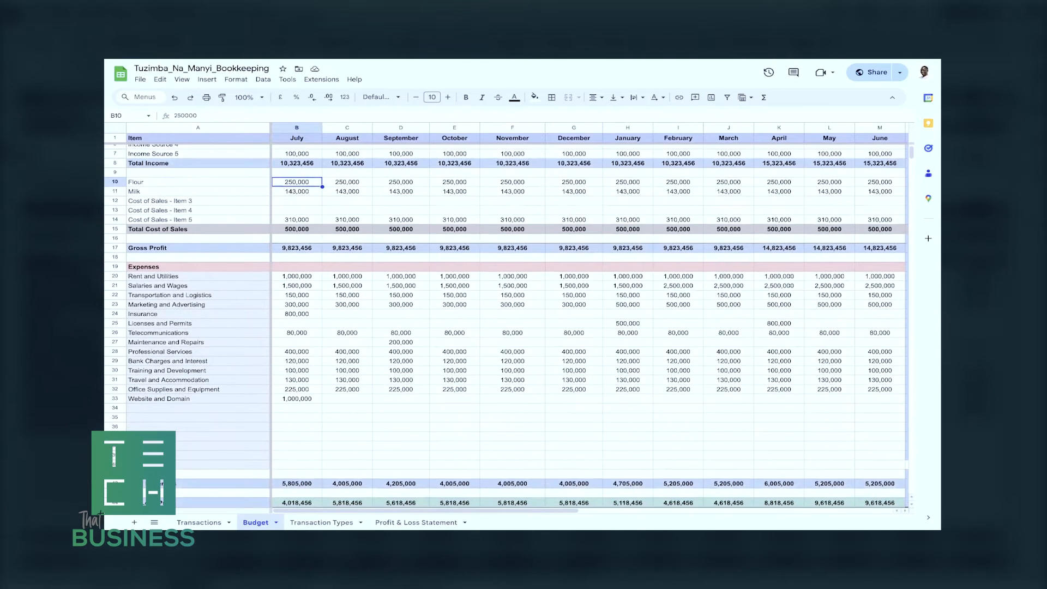
Check the July column's header and its budgeted amounts for Rent and Utilities and Bank Charges and Interest.
click(297, 275)
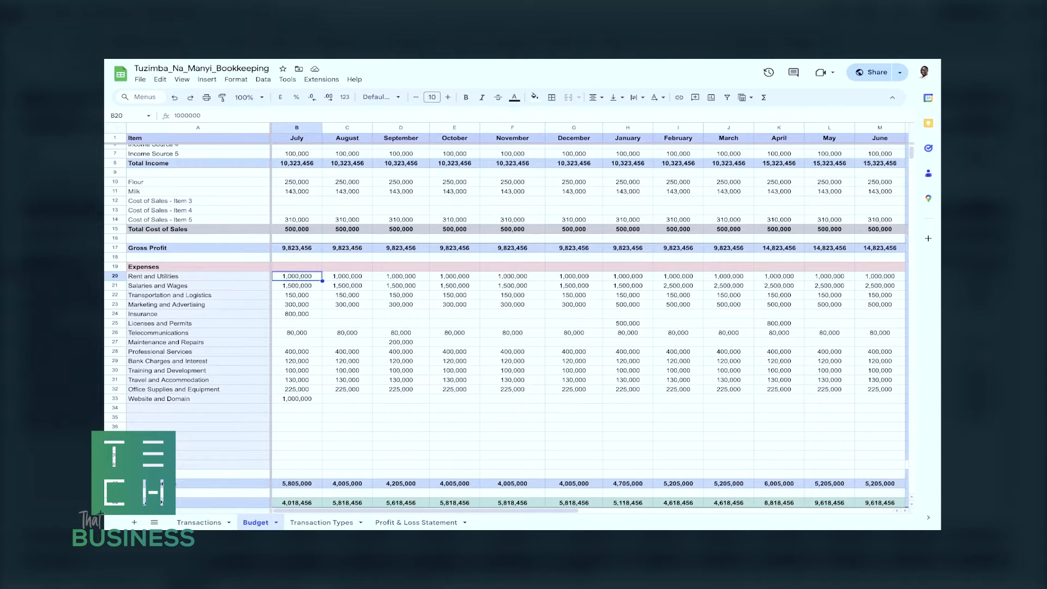
click(296, 137)
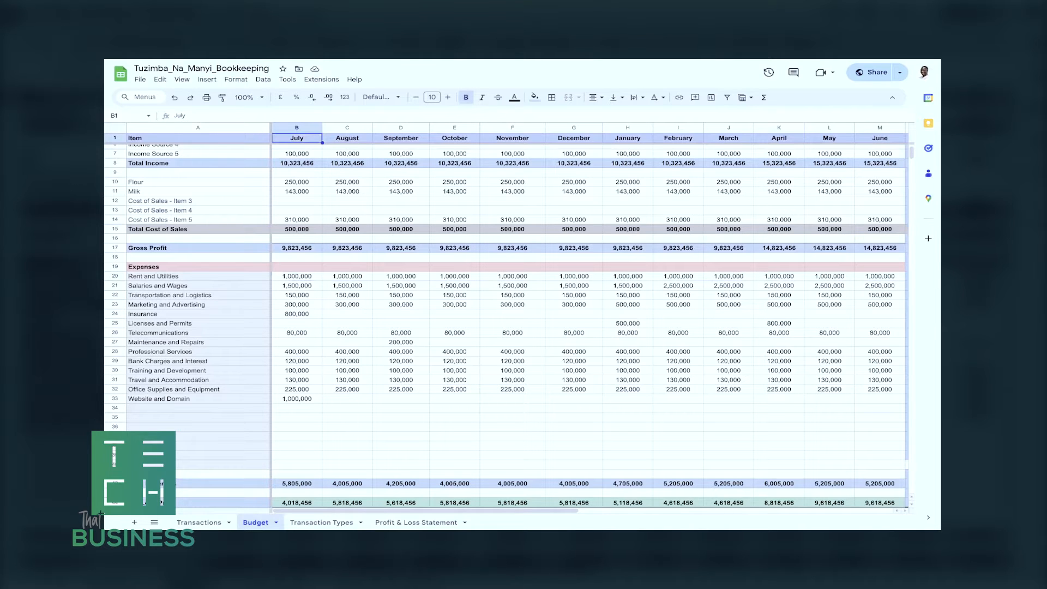
double_click(296, 138)
click(296, 361)
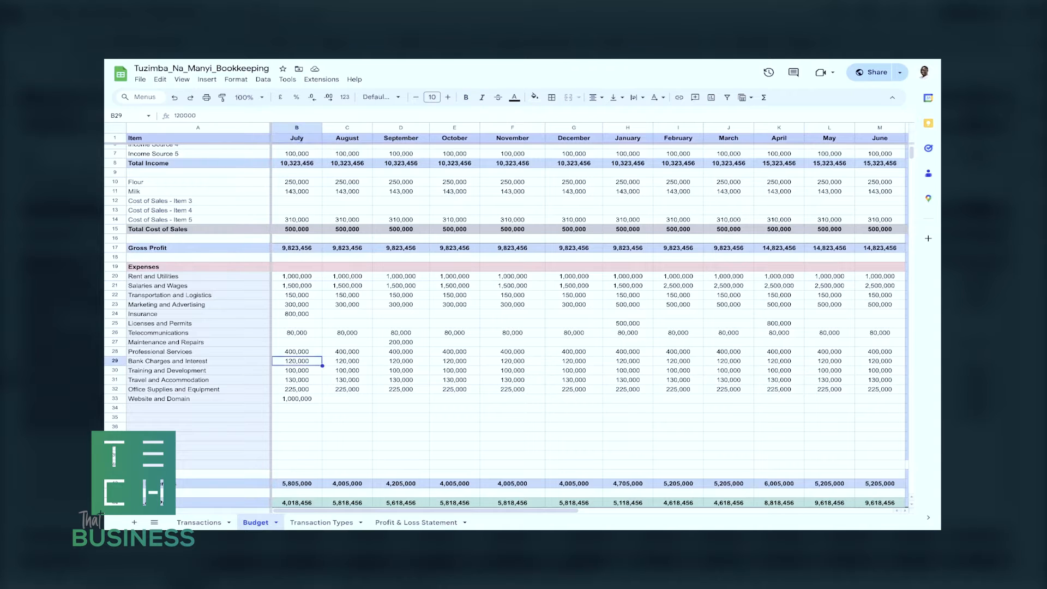
scroll(296, 361, down, 2)
scroll(507, 305, up, 3)
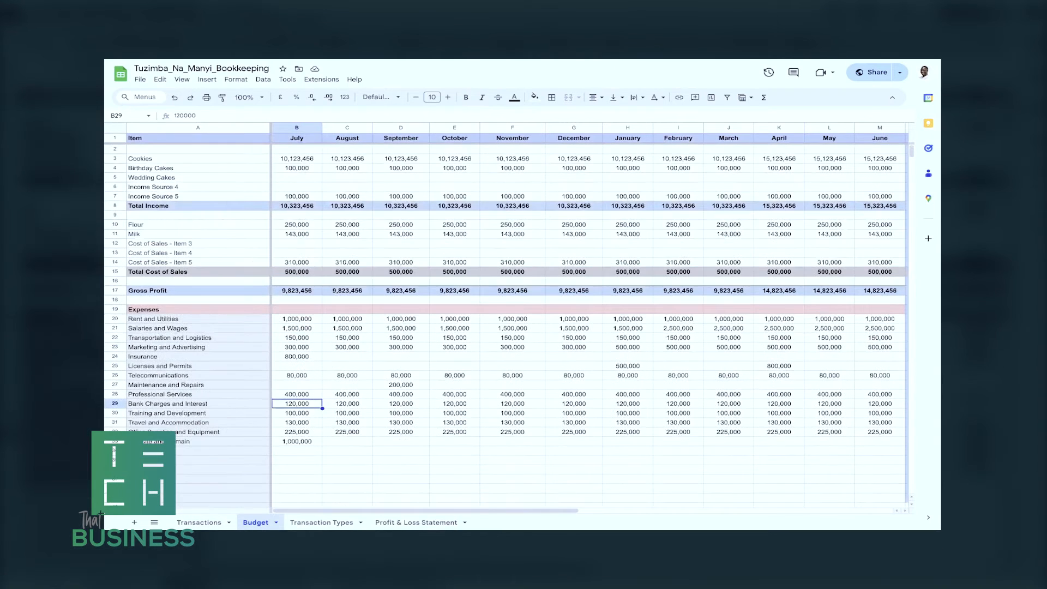
Inspect how July's Total Income, Total Cost of Sales and Gross Profit are calculated.
click(297, 206)
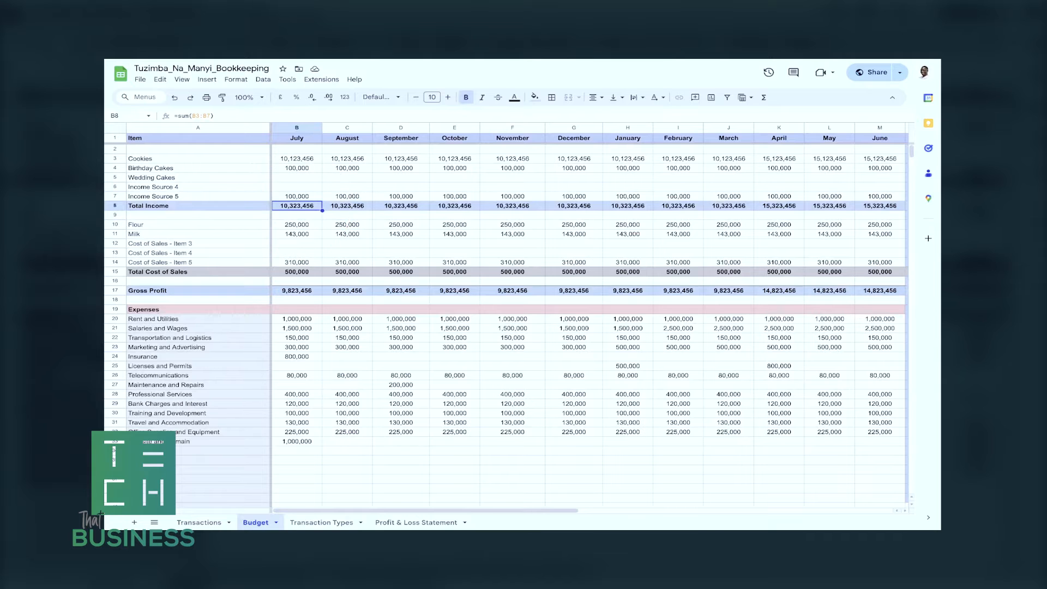
click(297, 272)
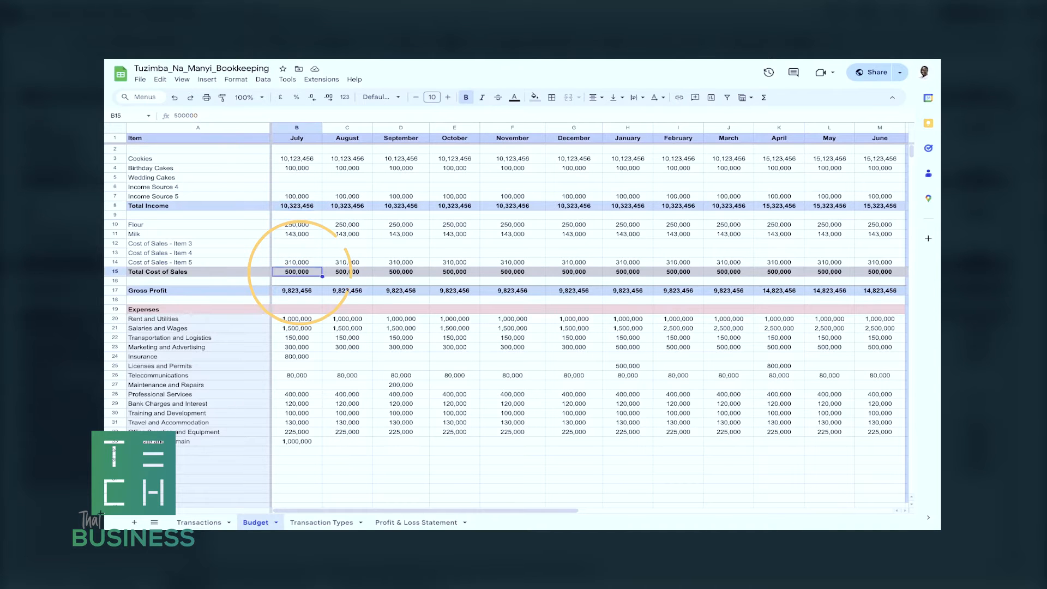
click(297, 291)
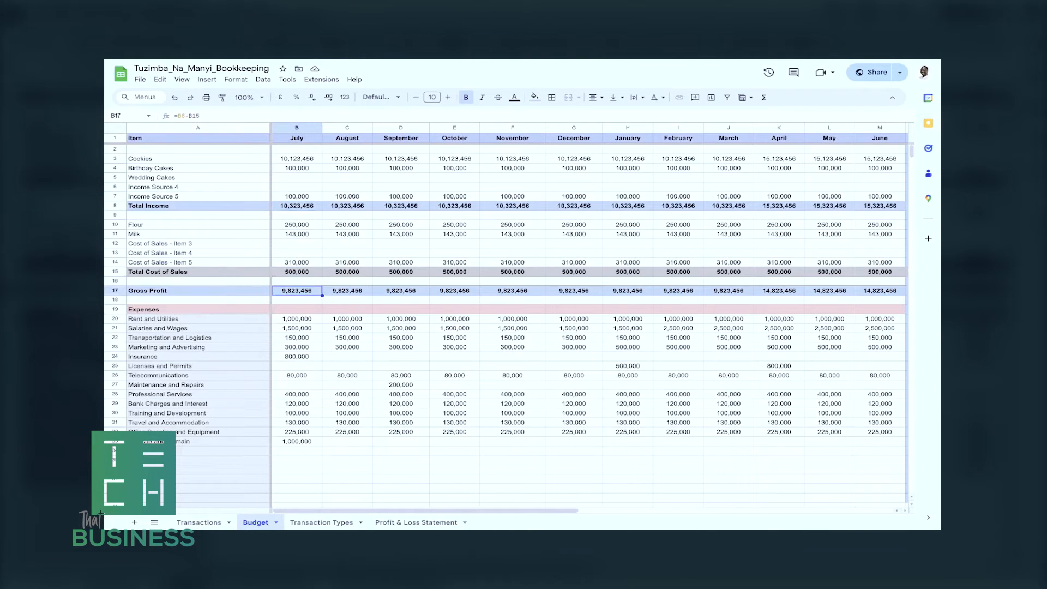
click(297, 206)
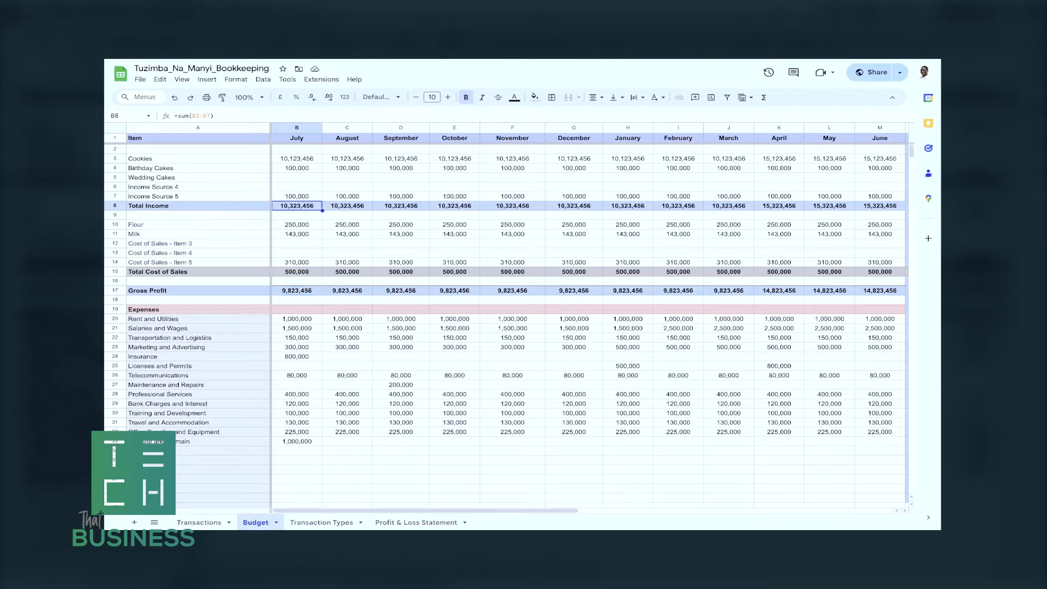
Inspect the July formulas for Total Expenses and Net Loss/Profit, leaving the Net Loss/Profit cell selected.
scroll(507, 322, down, 4)
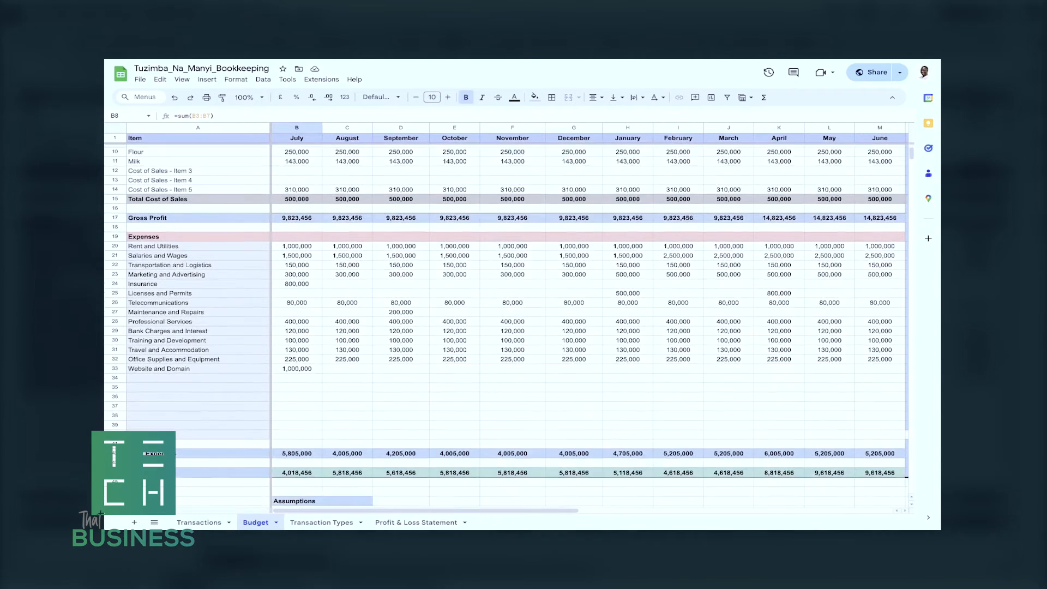
click(297, 432)
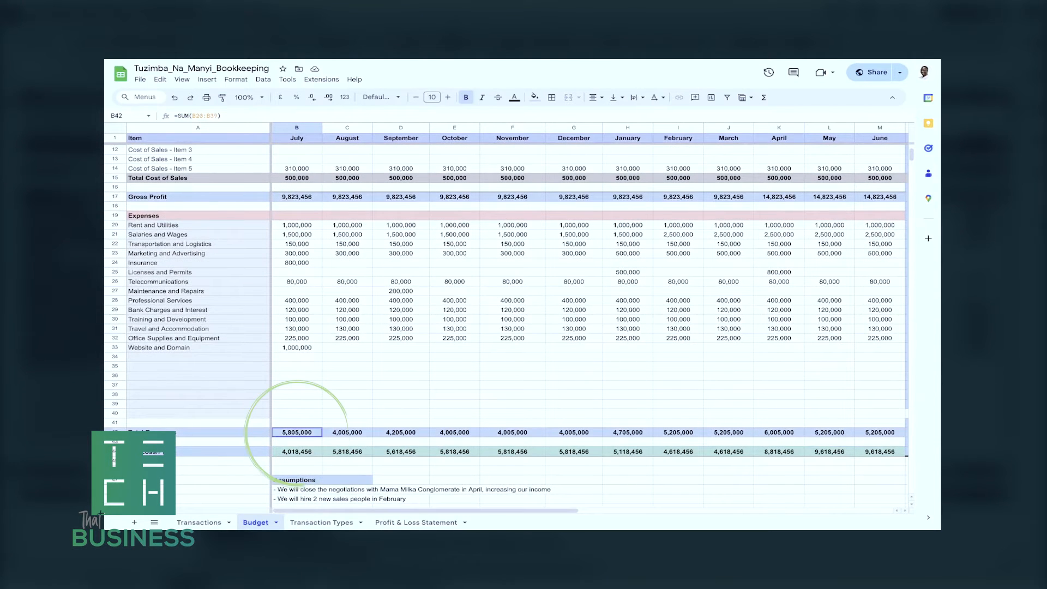
click(297, 451)
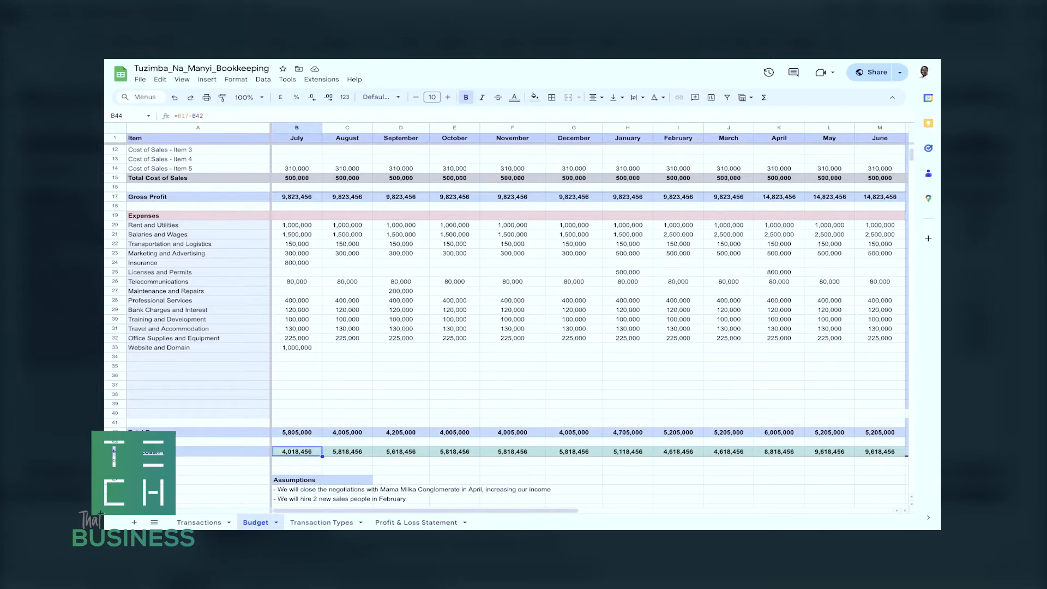
key(Return)
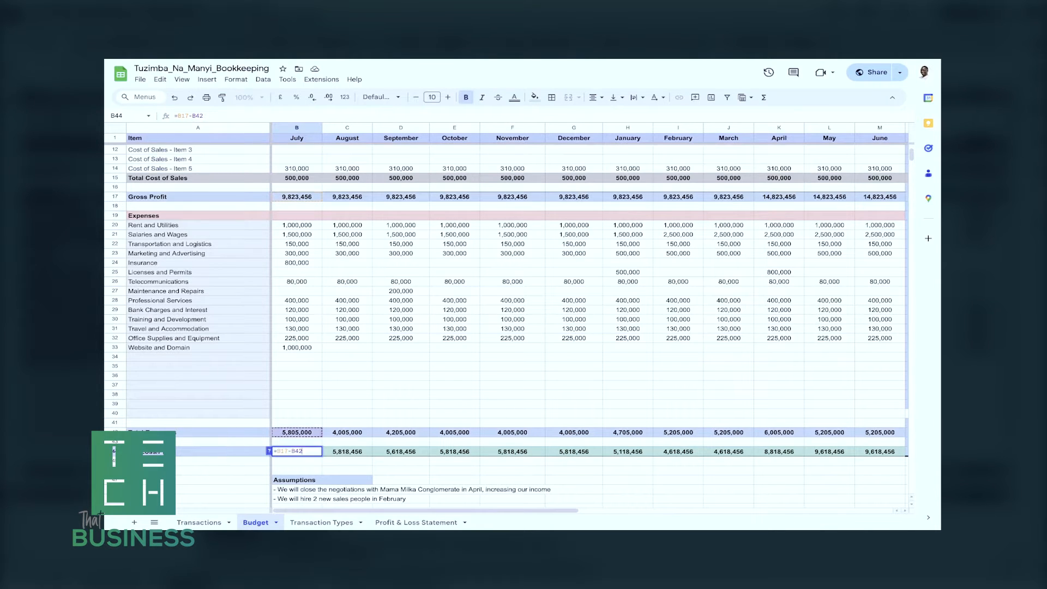
key(Return)
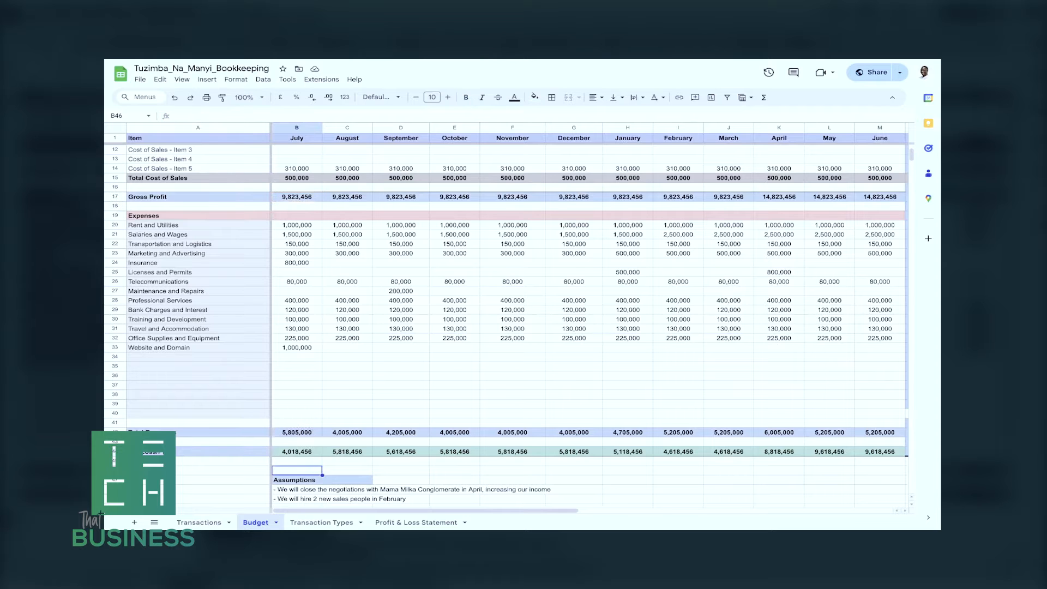
click(297, 452)
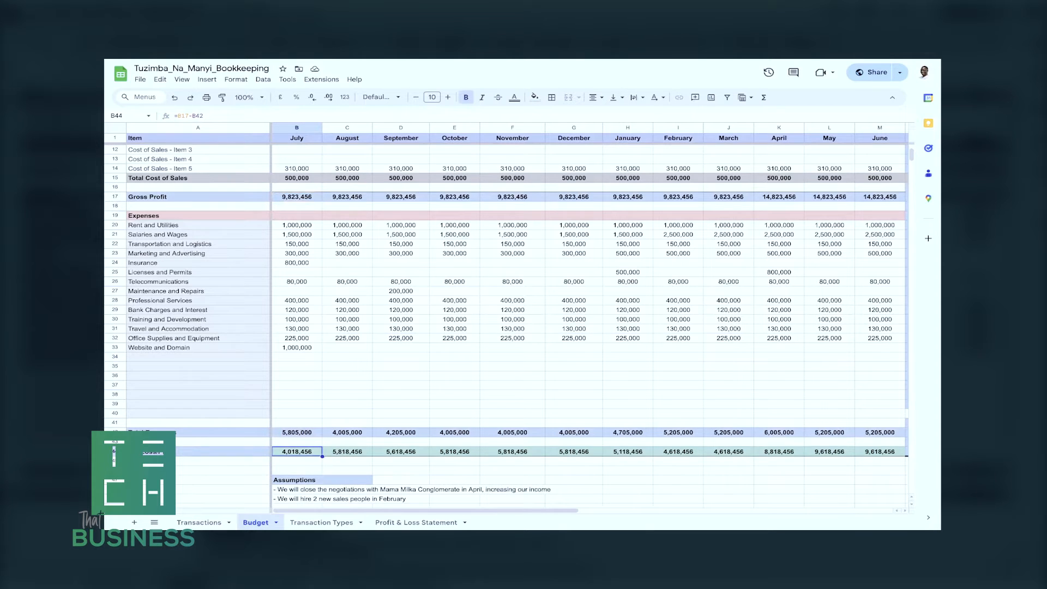
scroll(507, 316, down, 2)
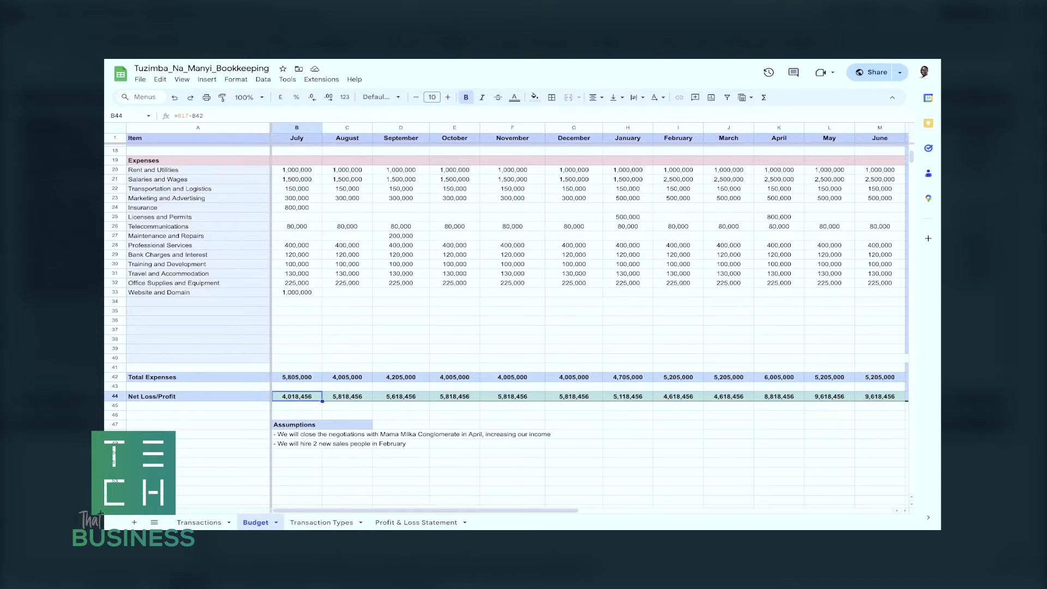
key(Return)
key(Return)
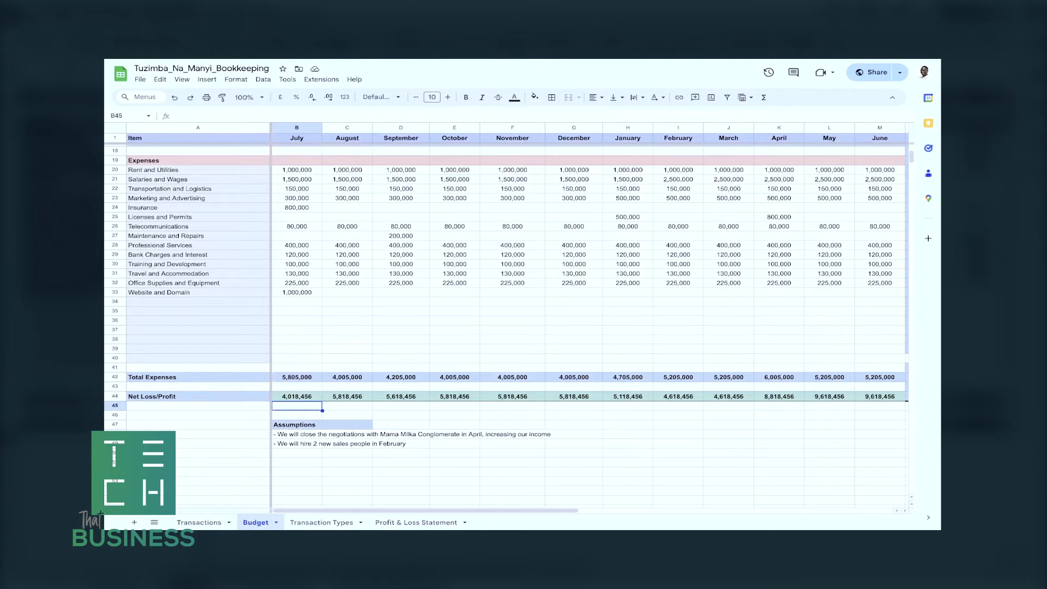
key(Up)
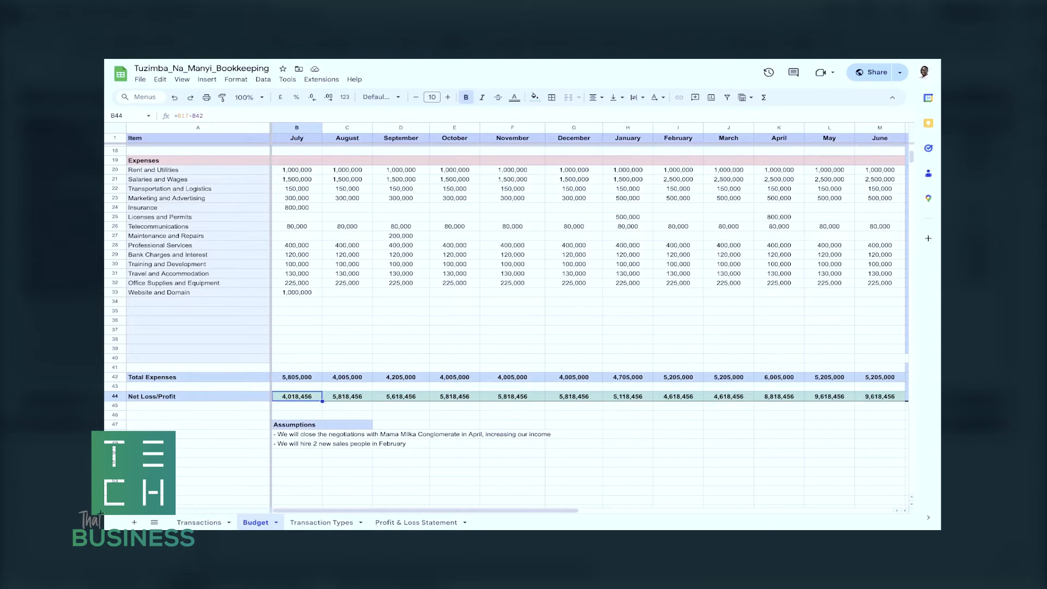
Try a July amount of 21,000,000 for Website and Domain to test the Net Loss/Profit row, and undo it.
double_click(297, 292)
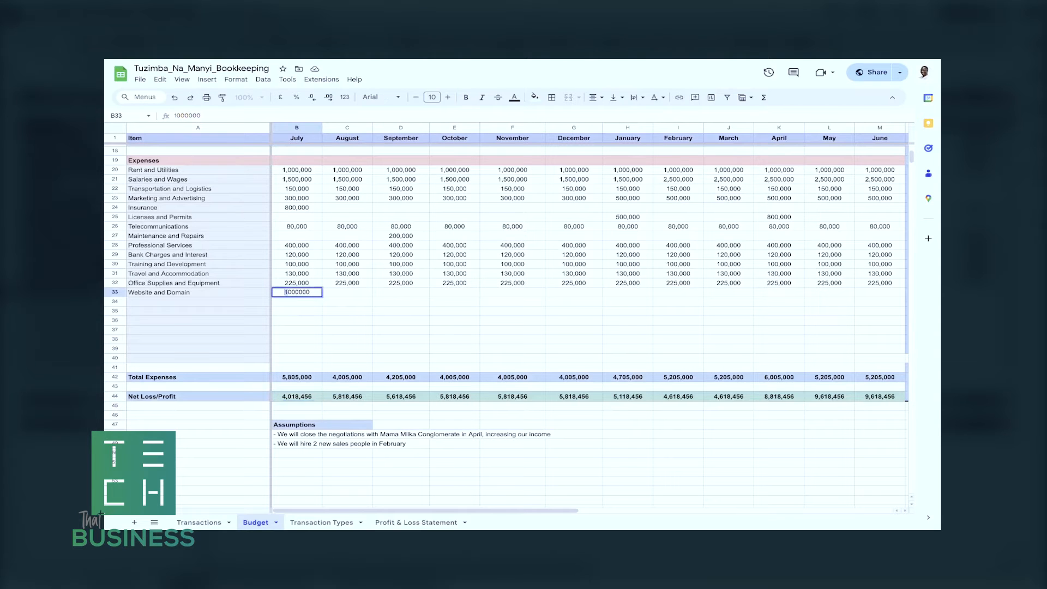
key(BackSpace)
text(21)
key(Return)
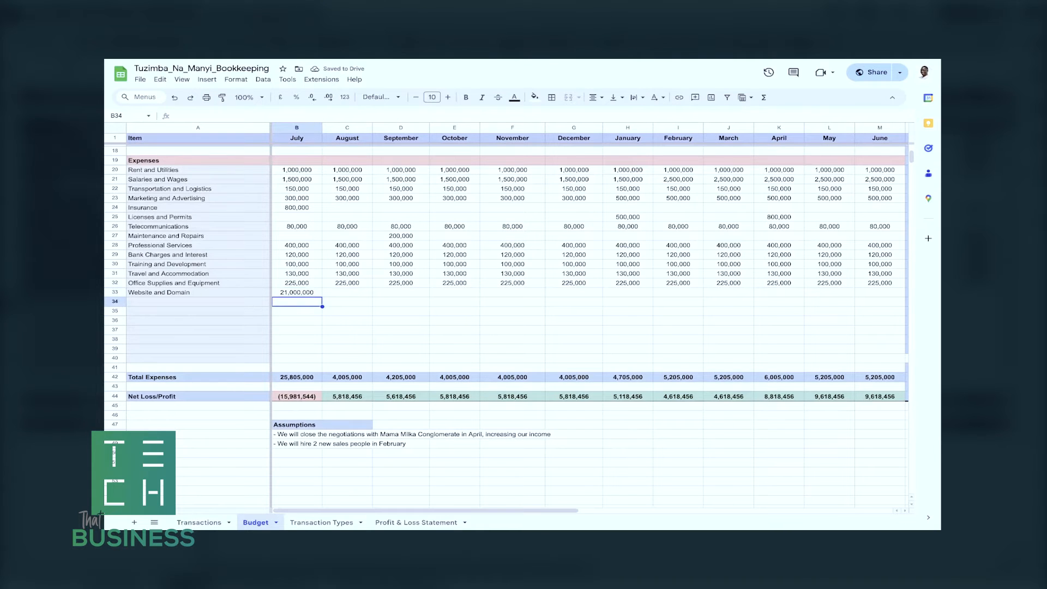
key(ctrl+z)
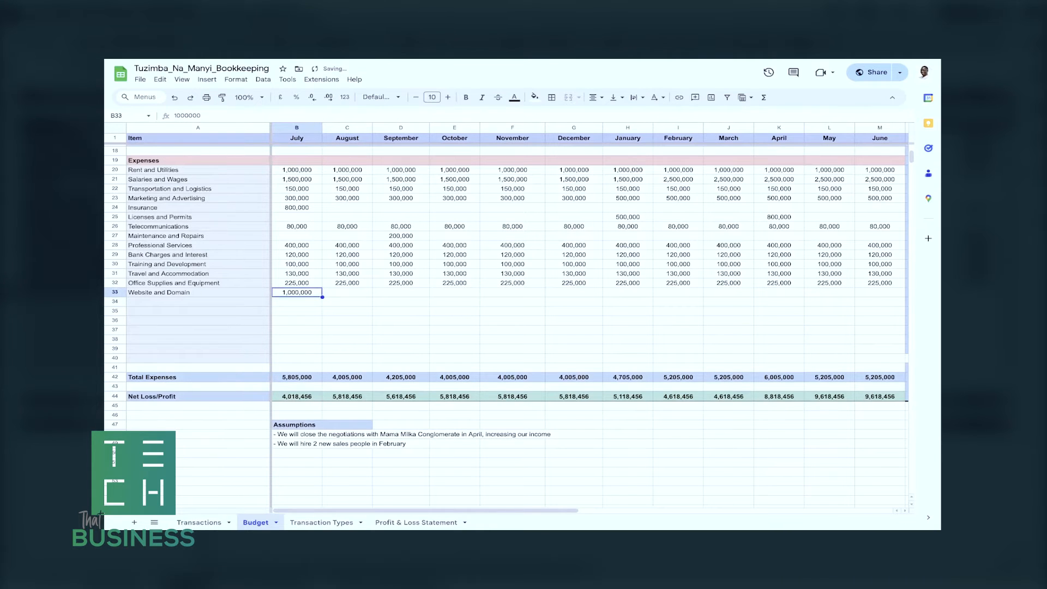
Review July's Net Loss/Profit formula and the assumption about hiring two sales people in February.
click(297, 396)
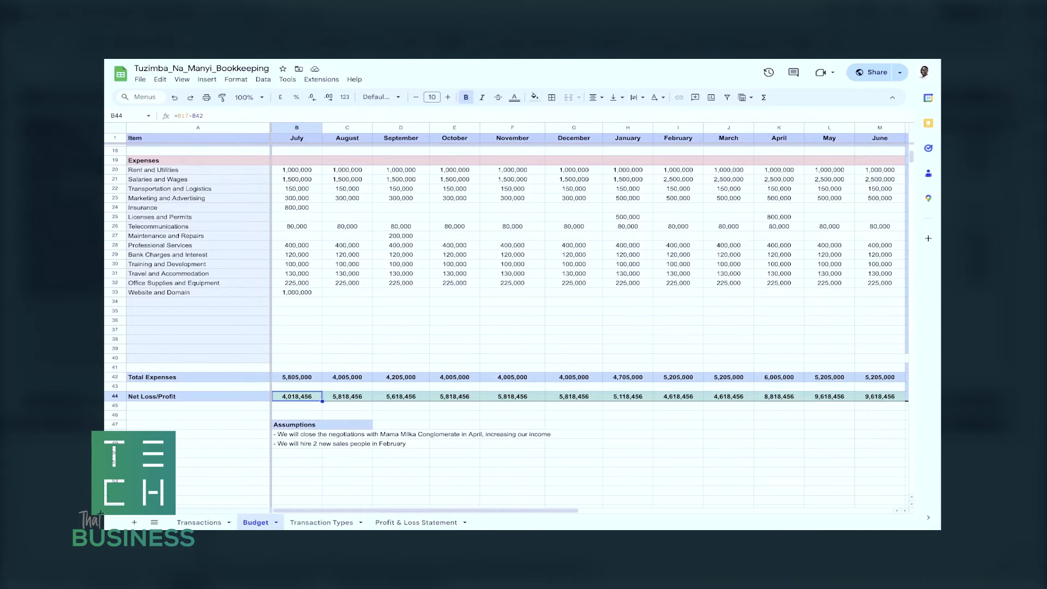
click(297, 444)
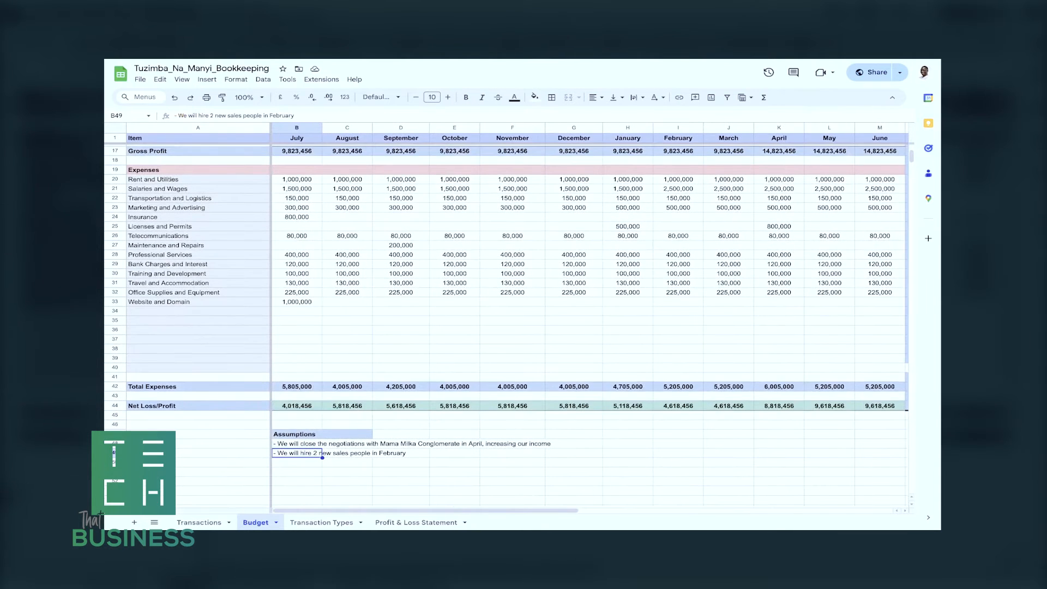
scroll(507, 327, up, 1)
scroll(507, 327, down, 1)
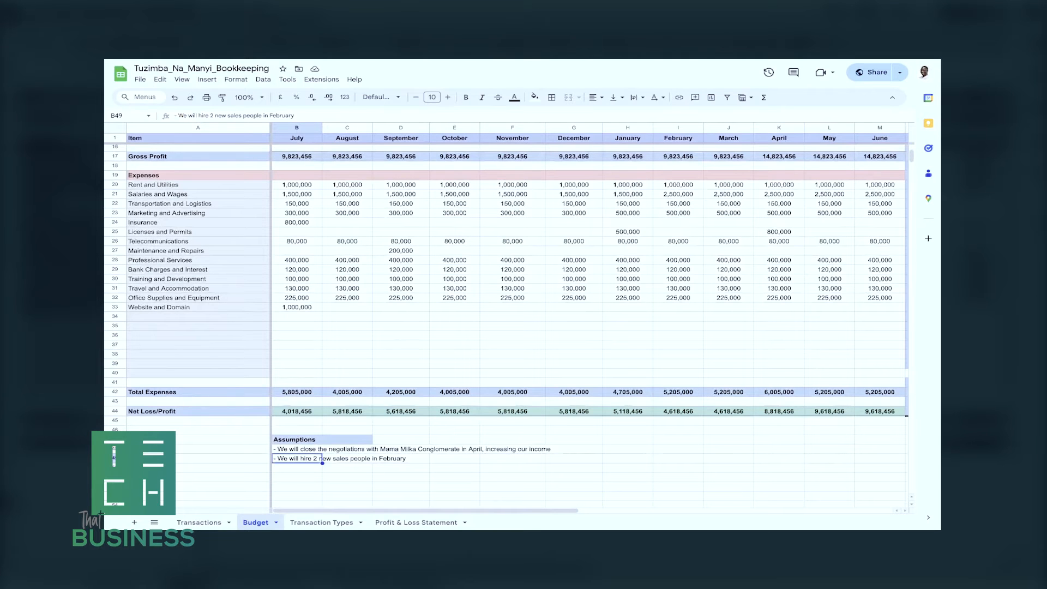
key(Return)
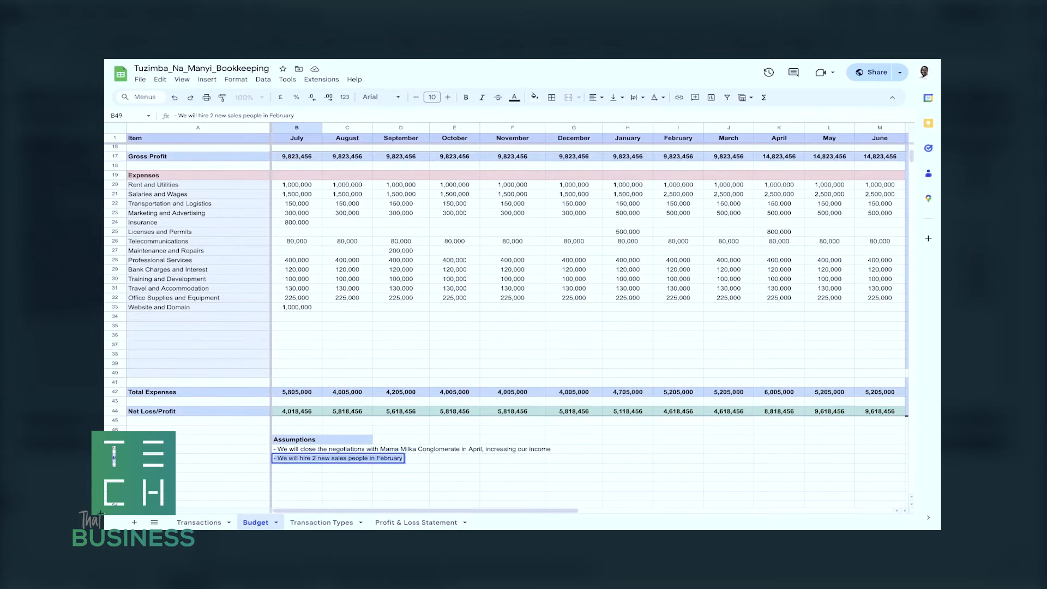
key(Return)
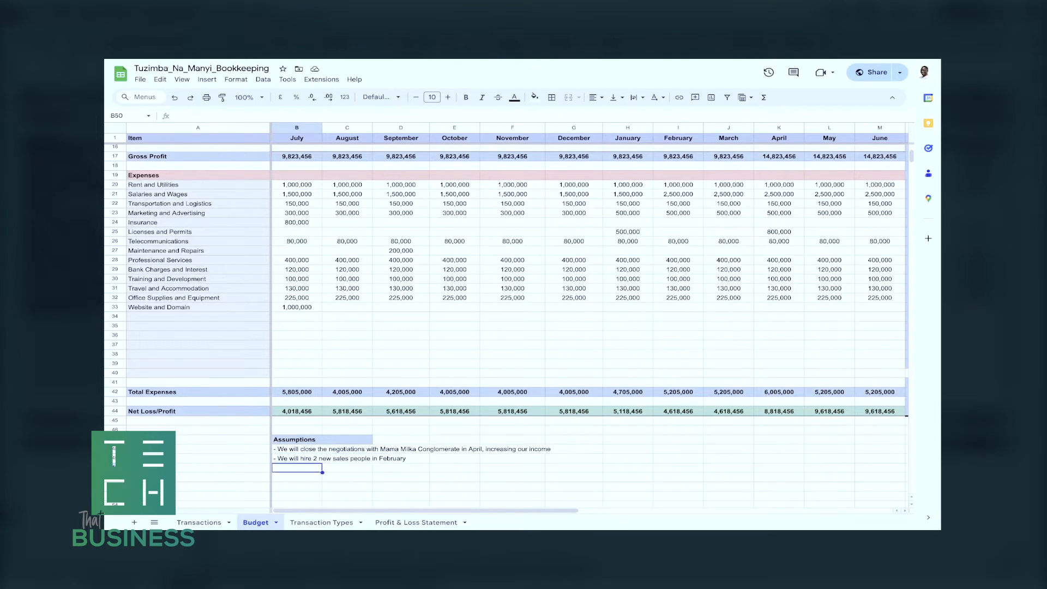
Compare the January and February amounts for Salaries and Wages with the hiring assumption below the budget.
scroll(507, 300, up, 5)
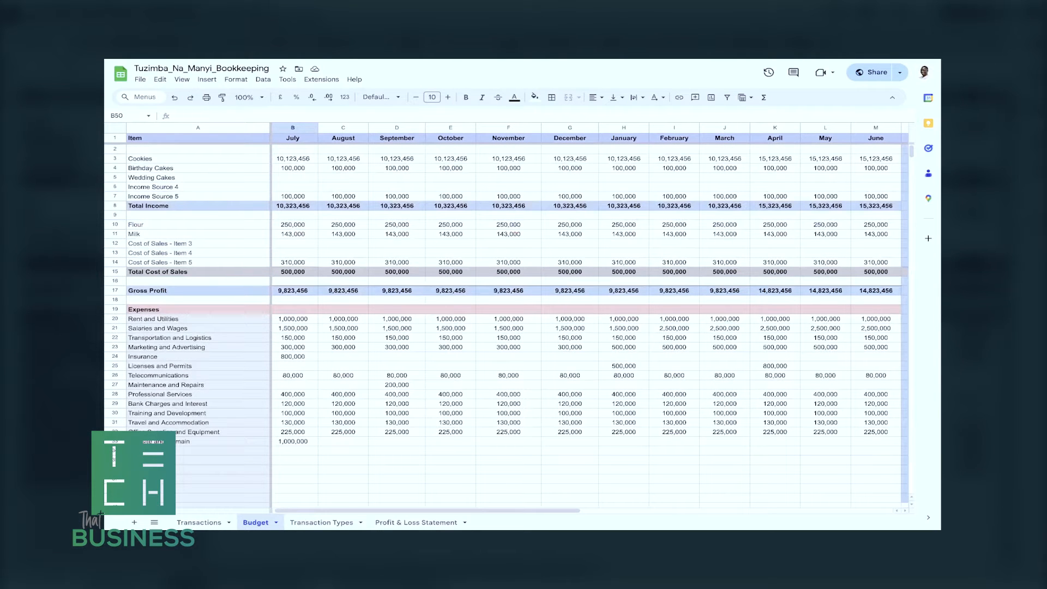
click(624, 329)
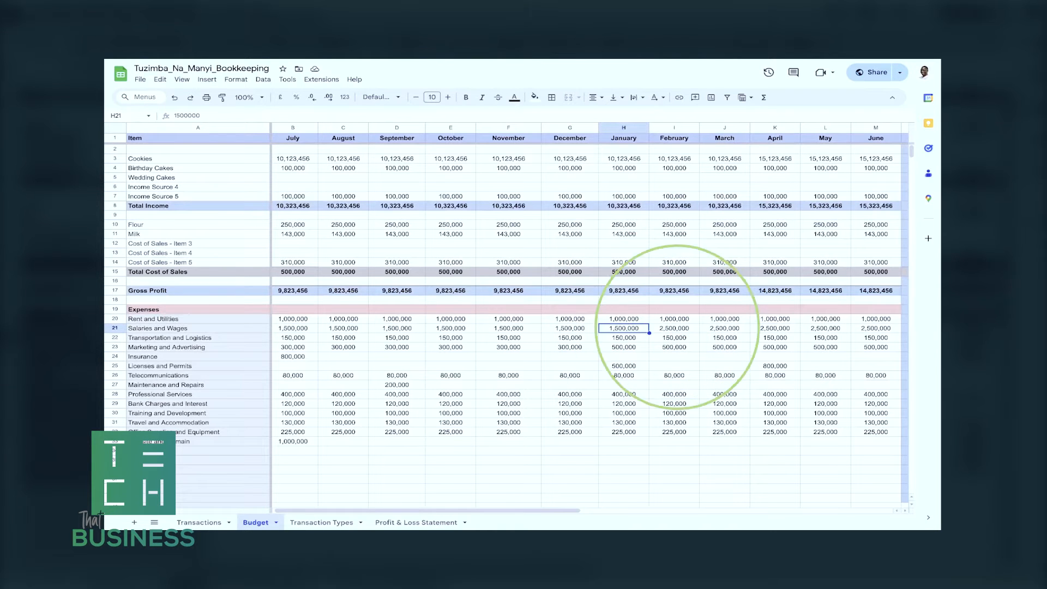
click(675, 327)
scroll(506, 316, down, 5)
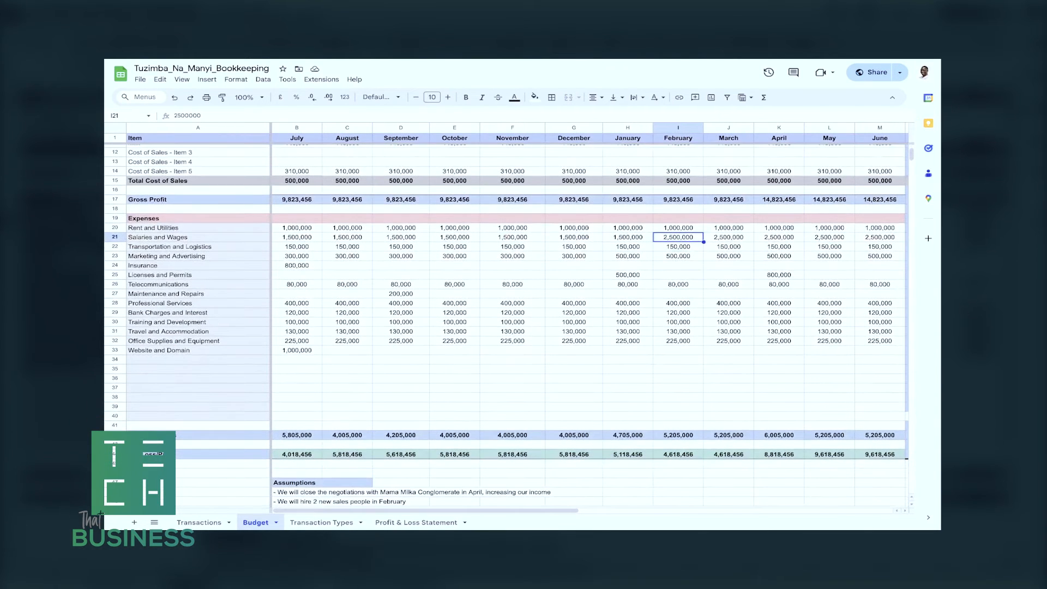
click(297, 501)
Check the assumption about the April negotiations against the March and April income amounts for Cookies.
click(297, 491)
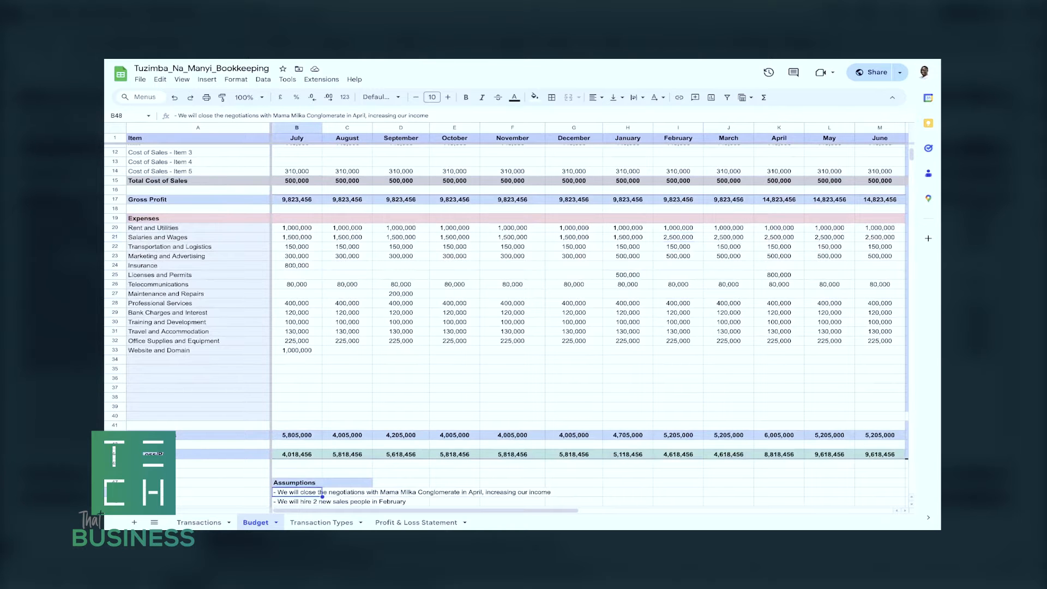
scroll(506, 316, down, 2)
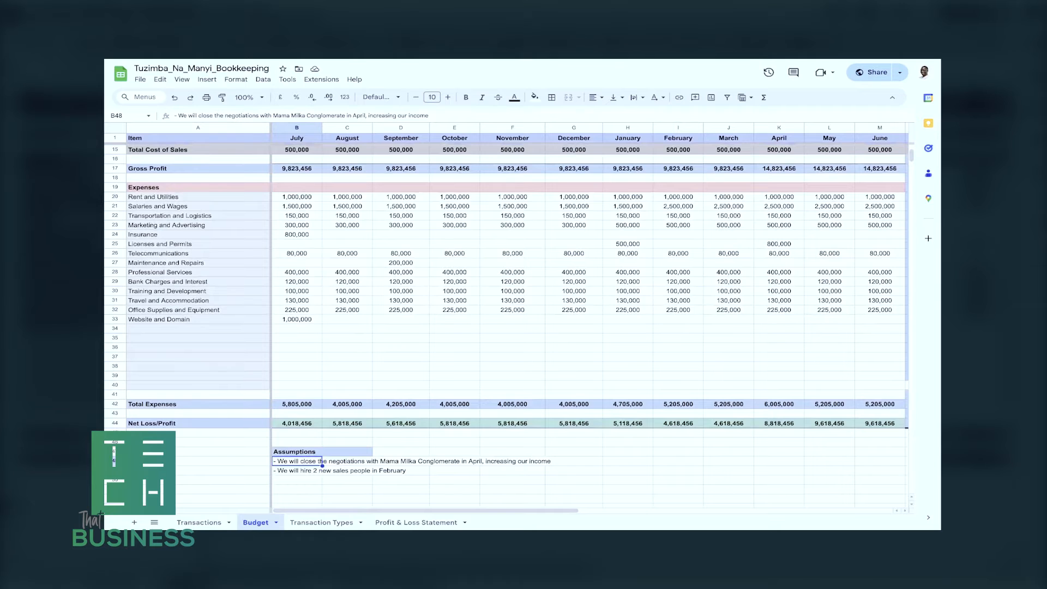
scroll(589, 322, up, 5)
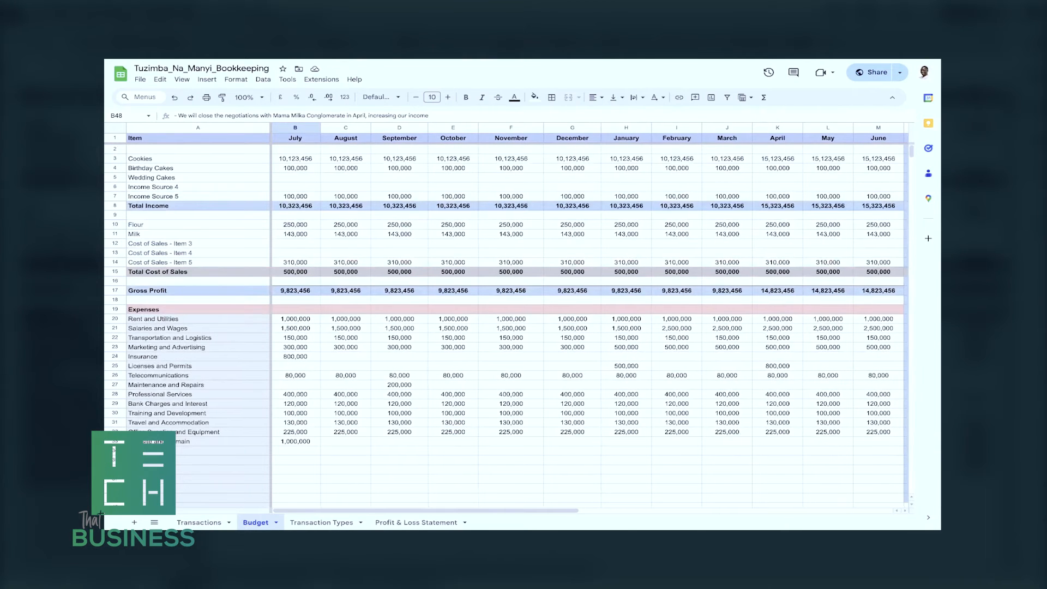
scroll(589, 317, right, 2)
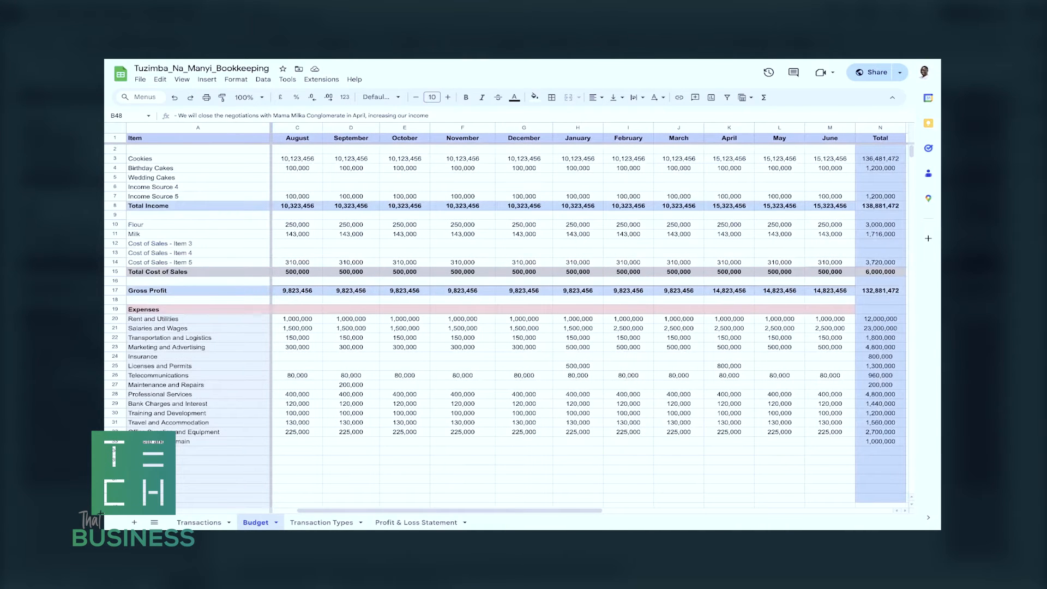
click(679, 158)
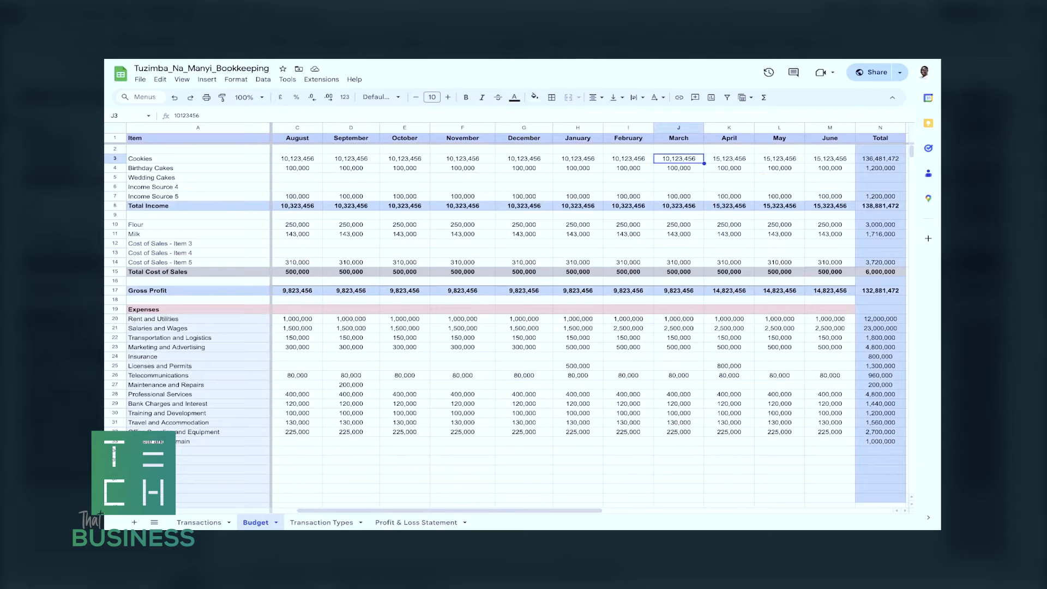
key(Right)
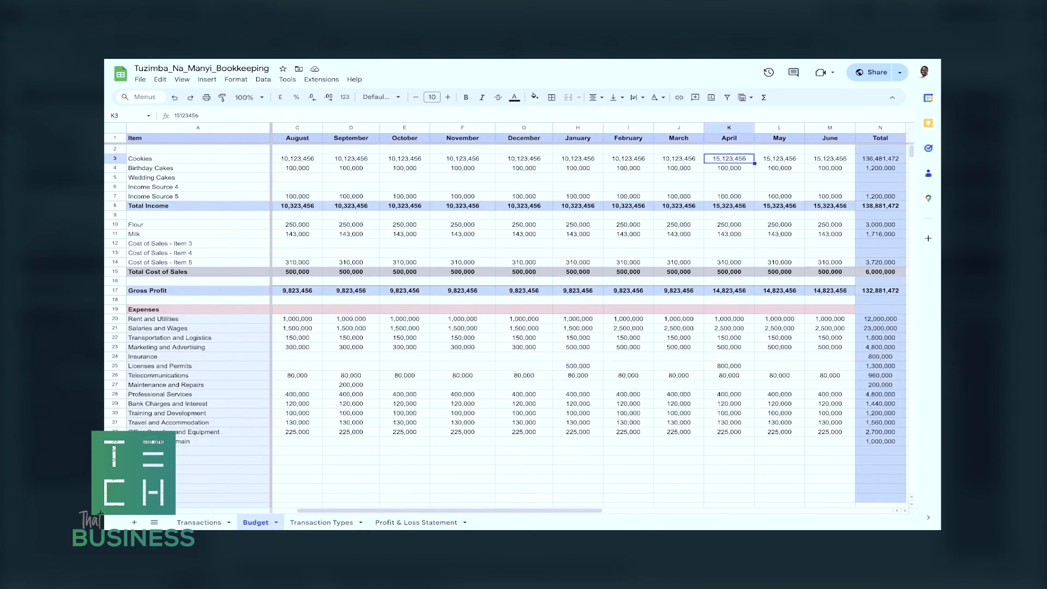
Look over the budget's monthly income, cost of sales and expenses down to the totals and assumptions.
scroll(589, 317, down, 2)
scroll(589, 316, right, 1)
scroll(589, 316, up, 2)
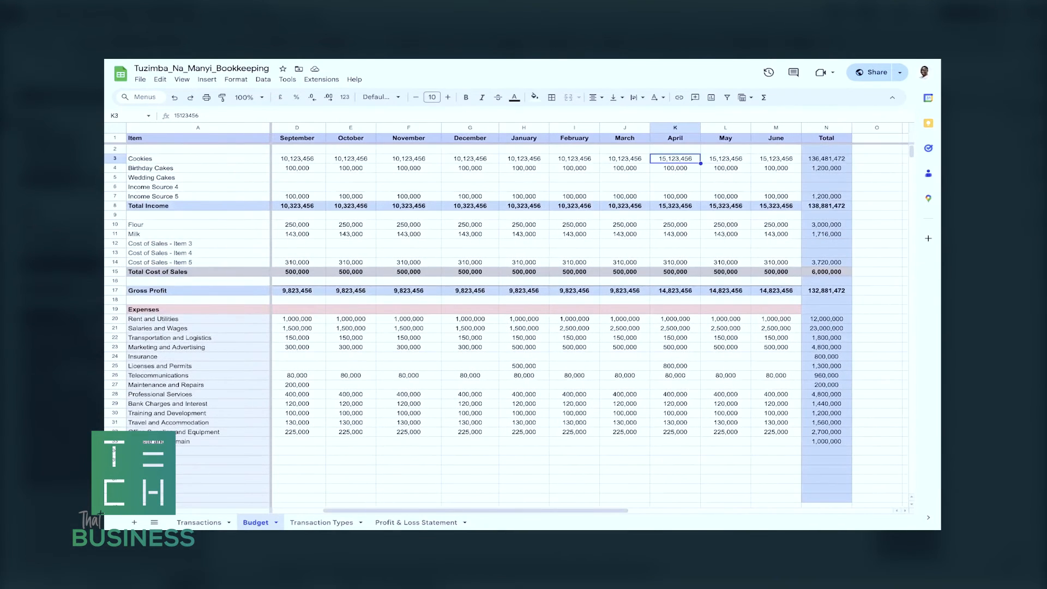
click(524, 356)
scroll(523, 356, down, 4)
scroll(523, 357, left, 2)
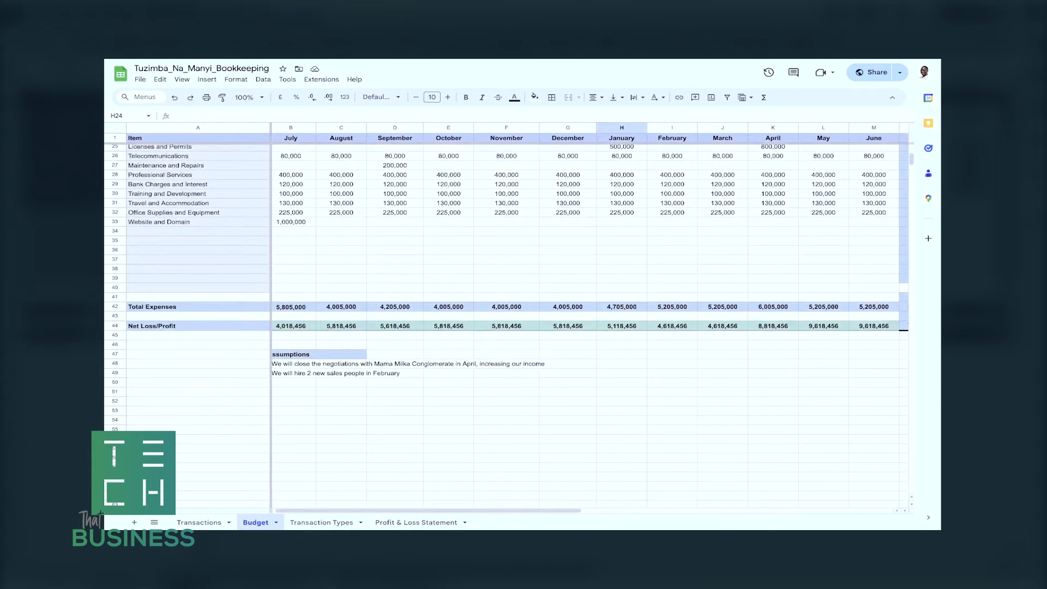
scroll(586, 322, up, 4)
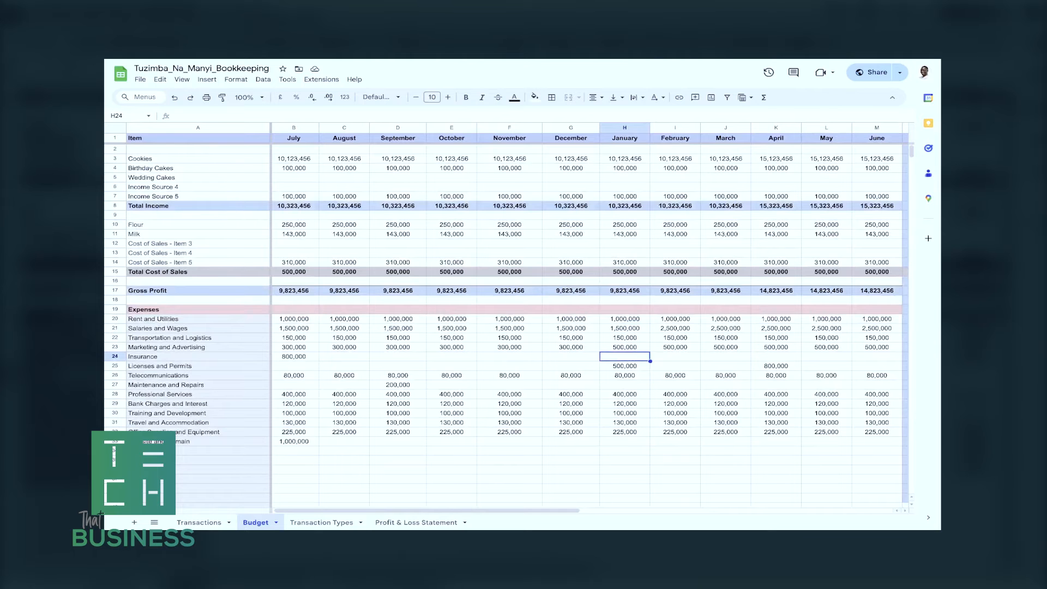
scroll(586, 321, down, 1)
scroll(586, 321, up, 1)
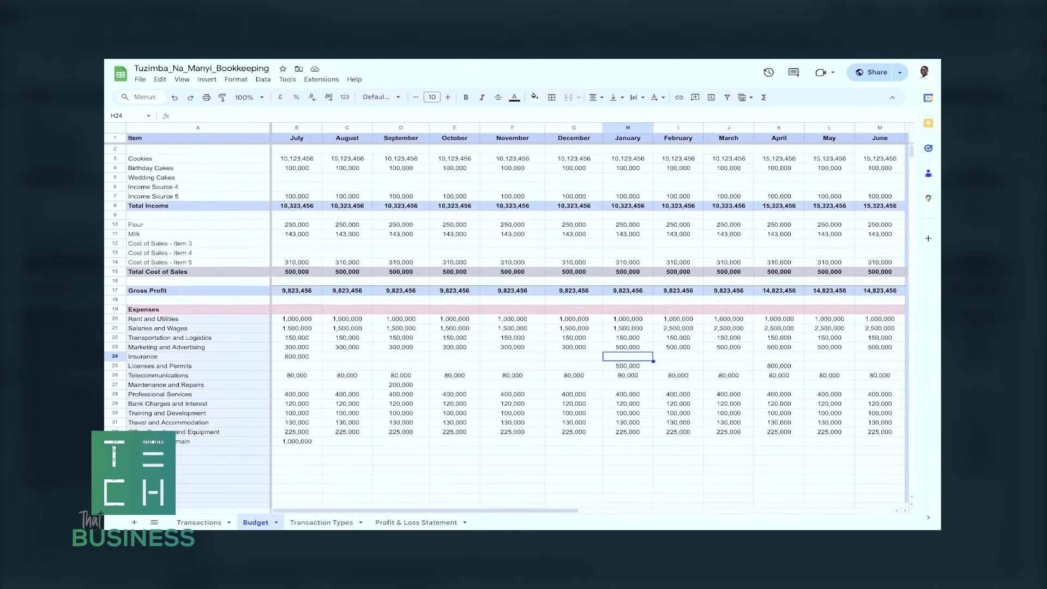
Inspect the Total column's formulas for Cookies, Birthday Cakes, Total Income and Total Cost of Sales.
scroll(586, 322, right, 5)
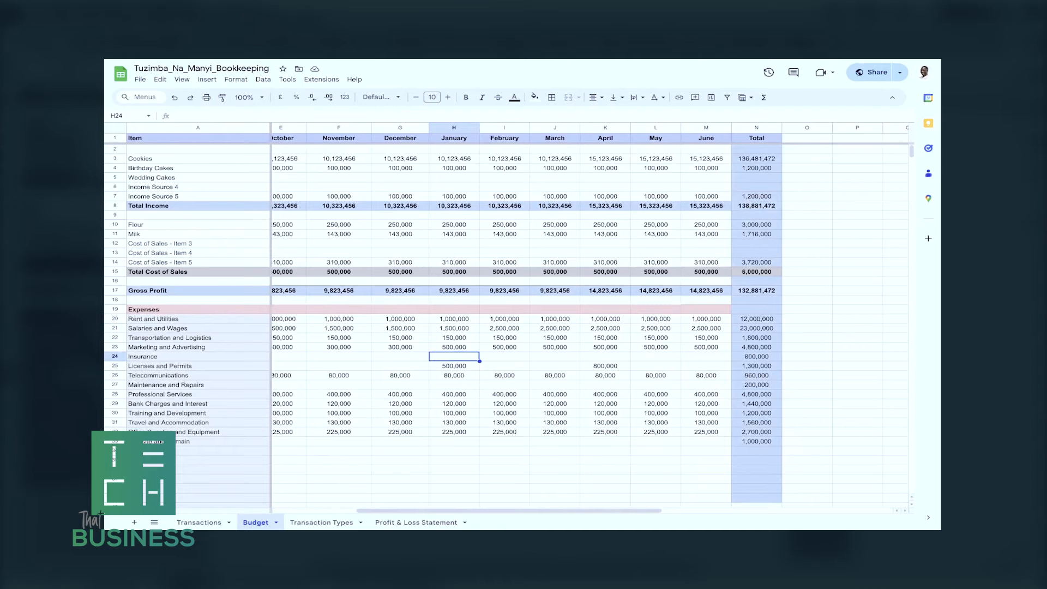
click(454, 385)
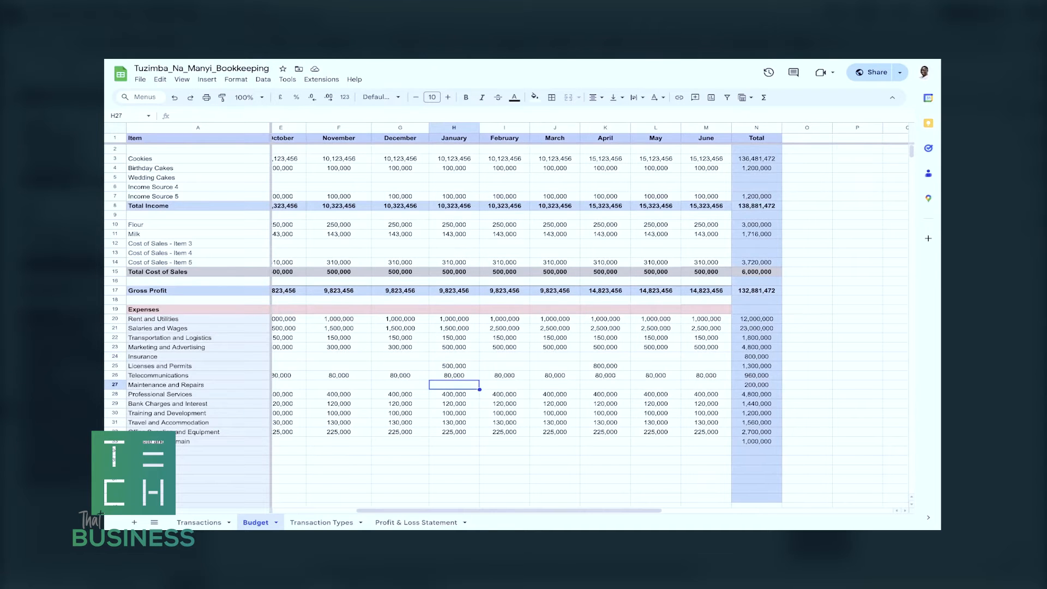
scroll(586, 322, right, 2)
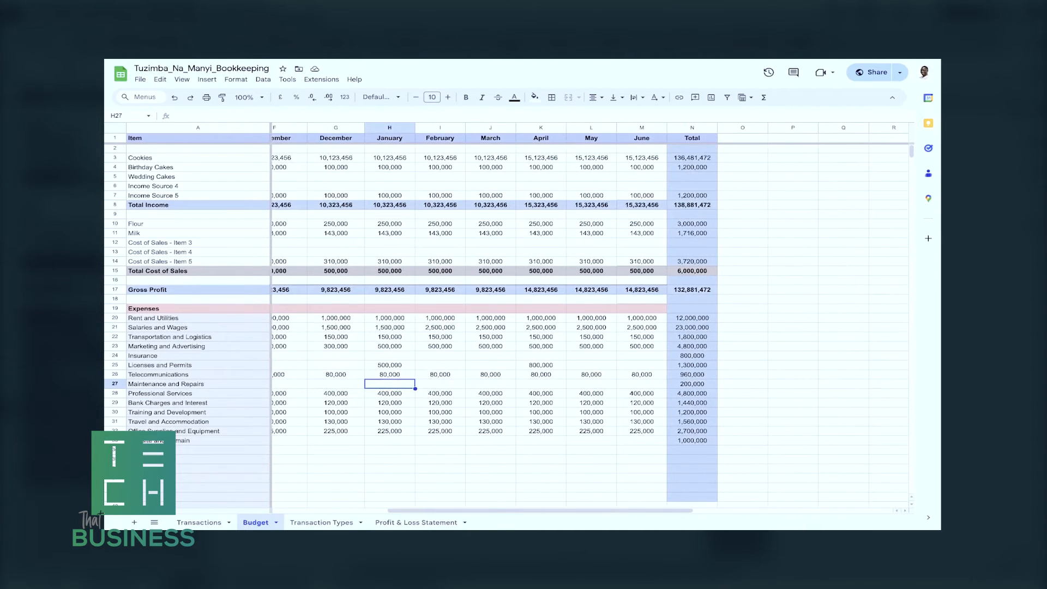
scroll(586, 322, right, 3)
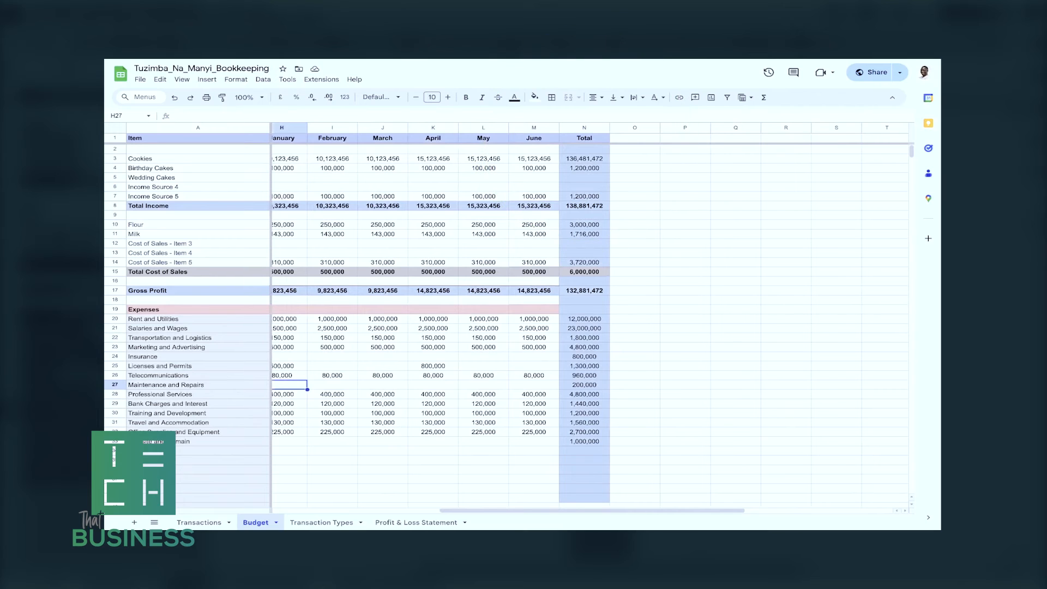
click(585, 159)
click(584, 168)
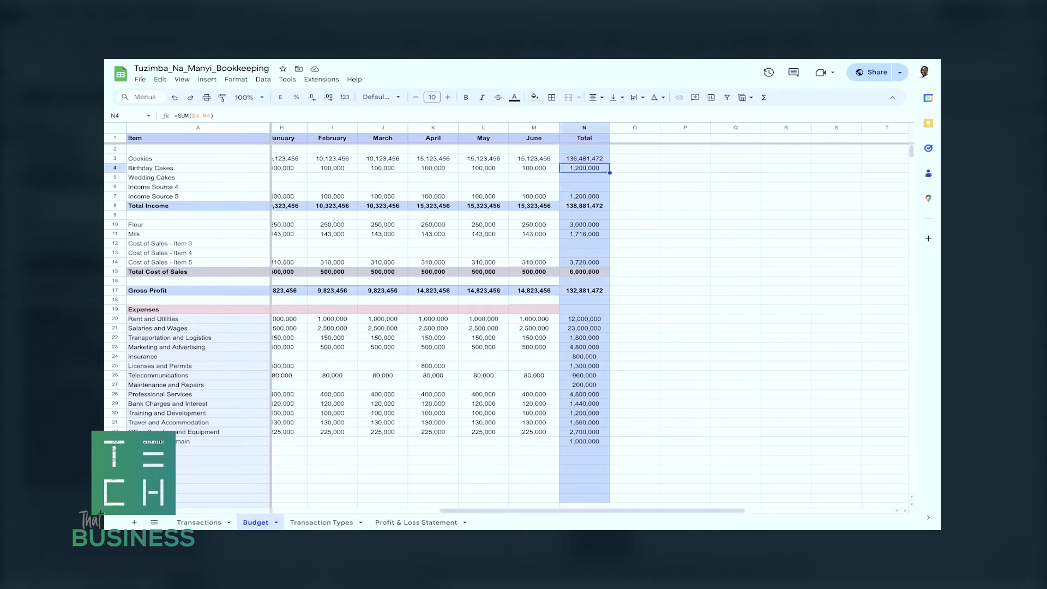
click(585, 206)
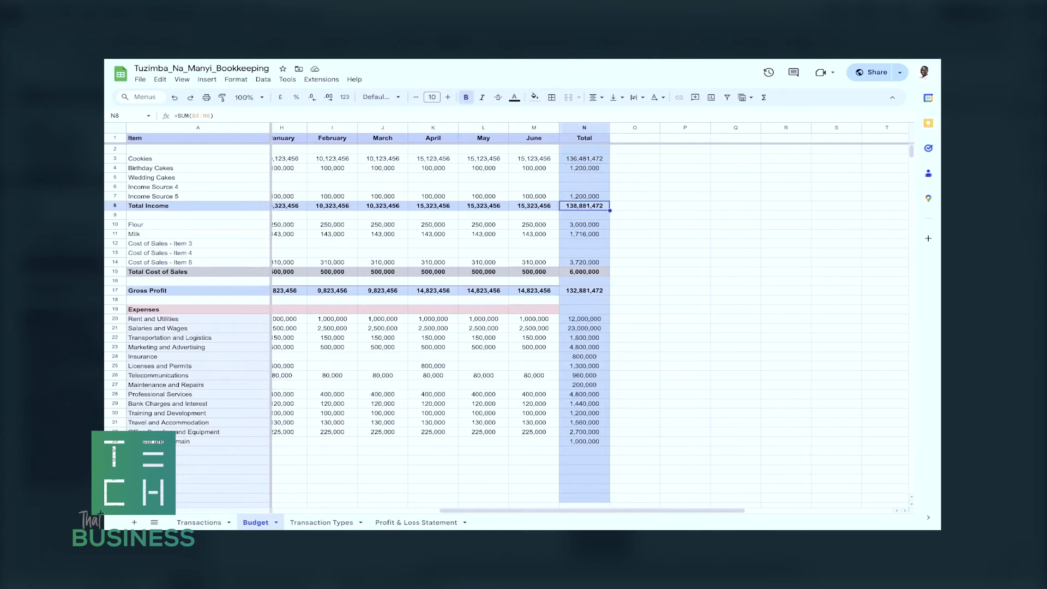
click(584, 271)
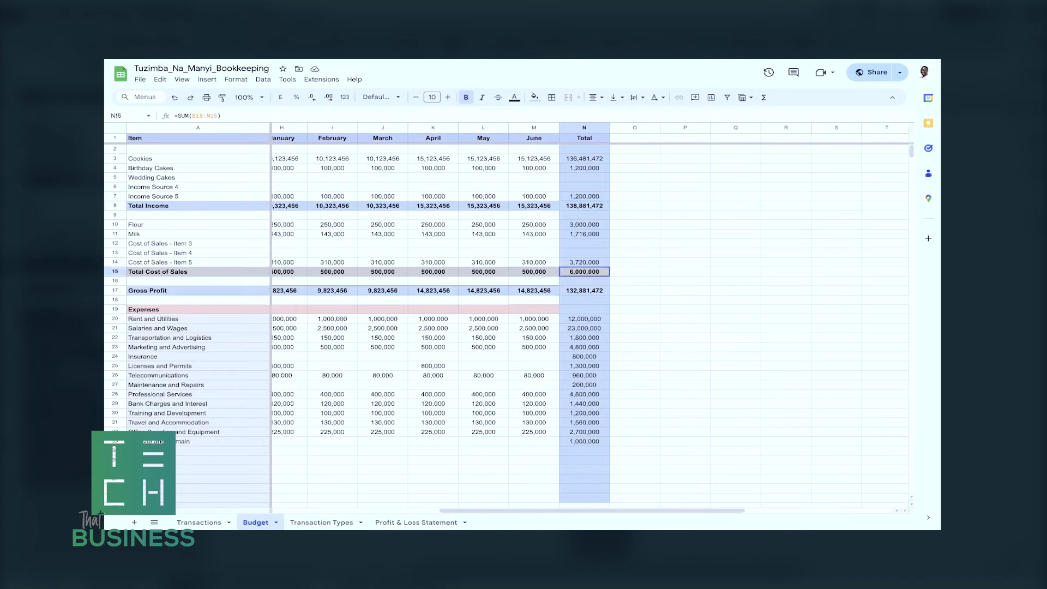
Inspect the Total column's formulas for Total Expenses and Net Loss/Profit.
scroll(584, 327, down, 5)
click(594, 362)
click(595, 372)
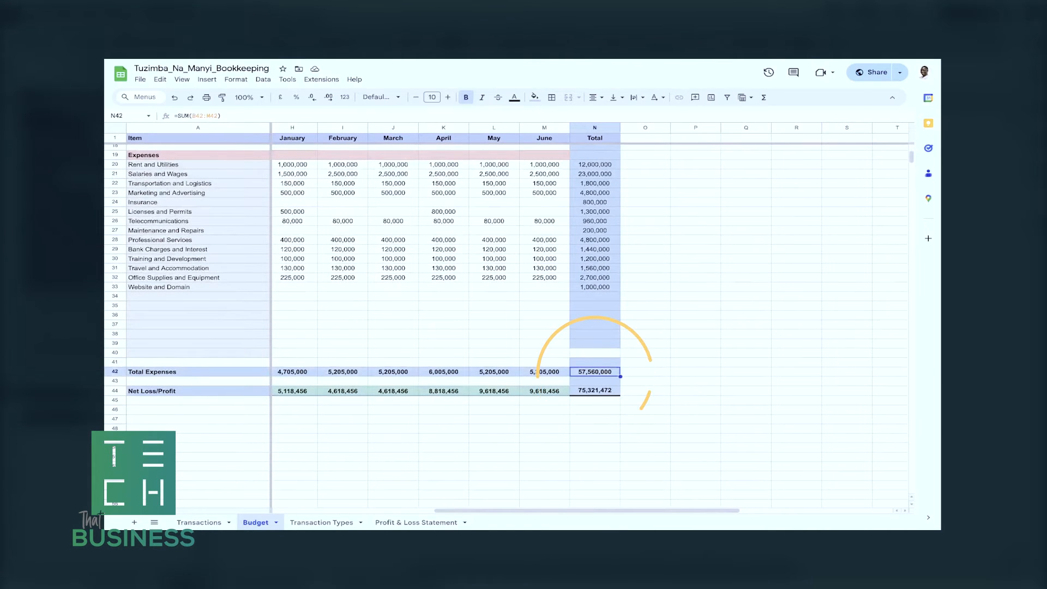
click(594, 391)
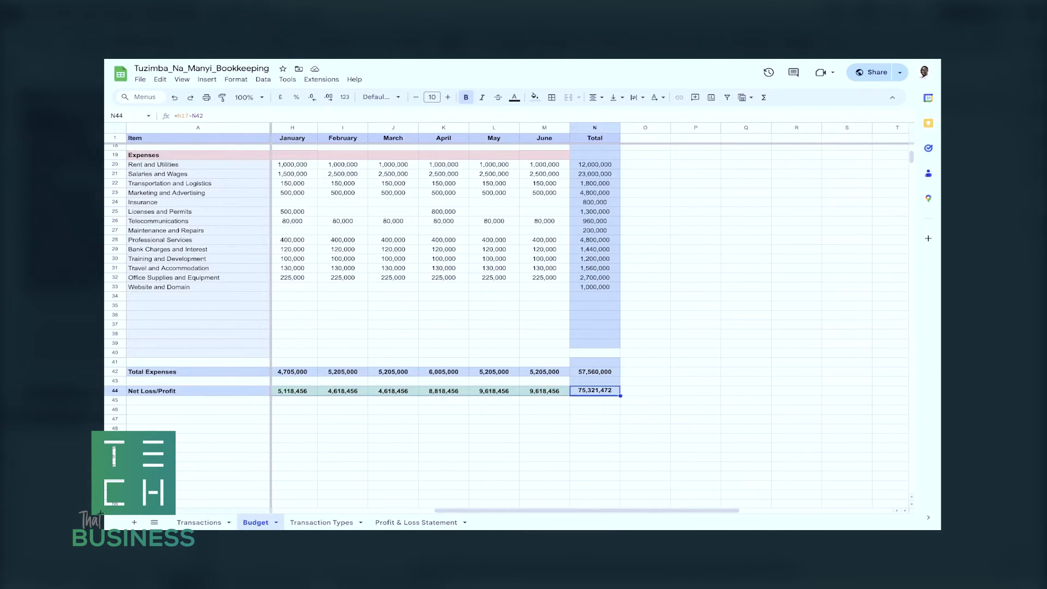
click(443, 418)
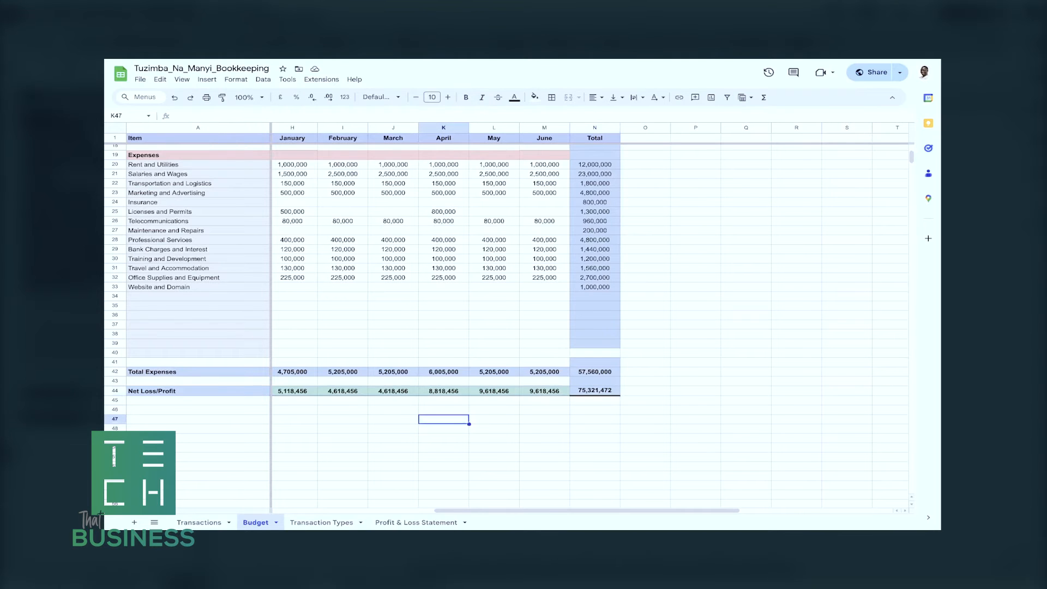
Clear the Cost of Sales item names, from Flour to Item 5, and their July to June amounts.
scroll(589, 273, left, 5)
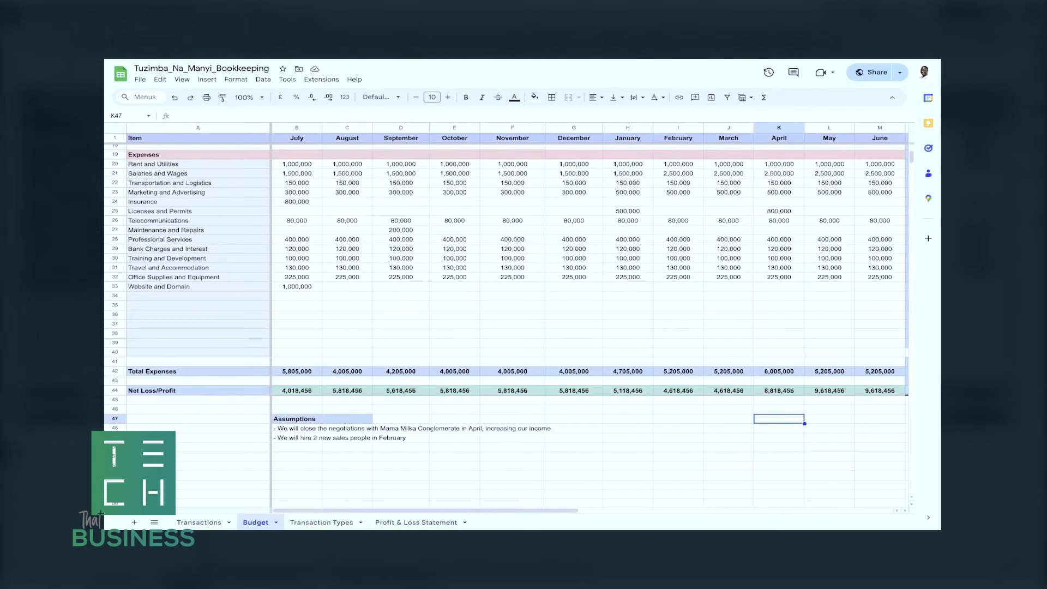
scroll(588, 316, up, 3)
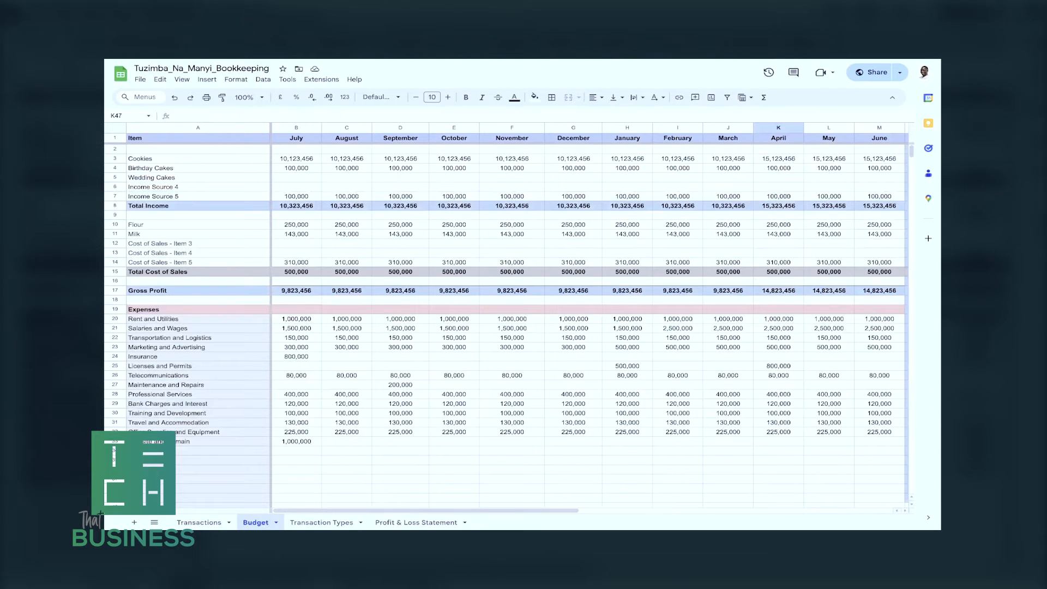
drag(185, 224, 186, 262)
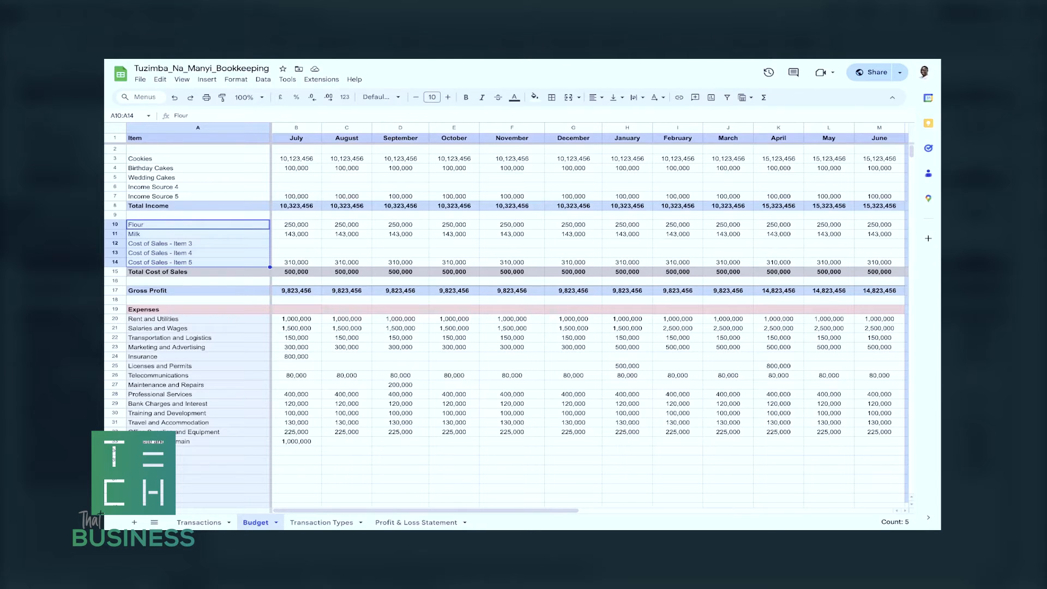
key(Delete)
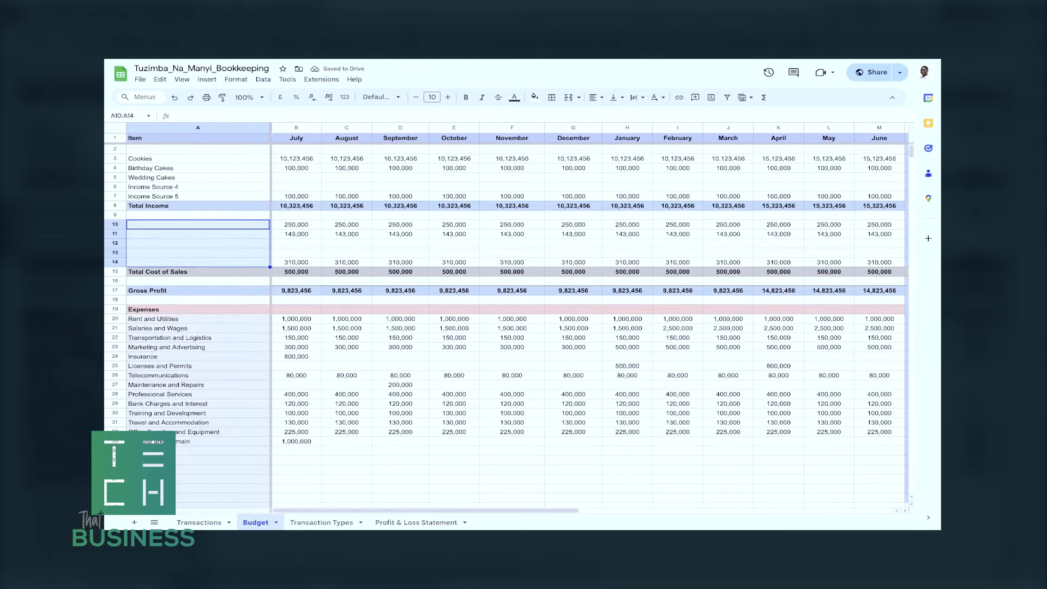
drag(296, 224, 879, 262)
key(Delete)
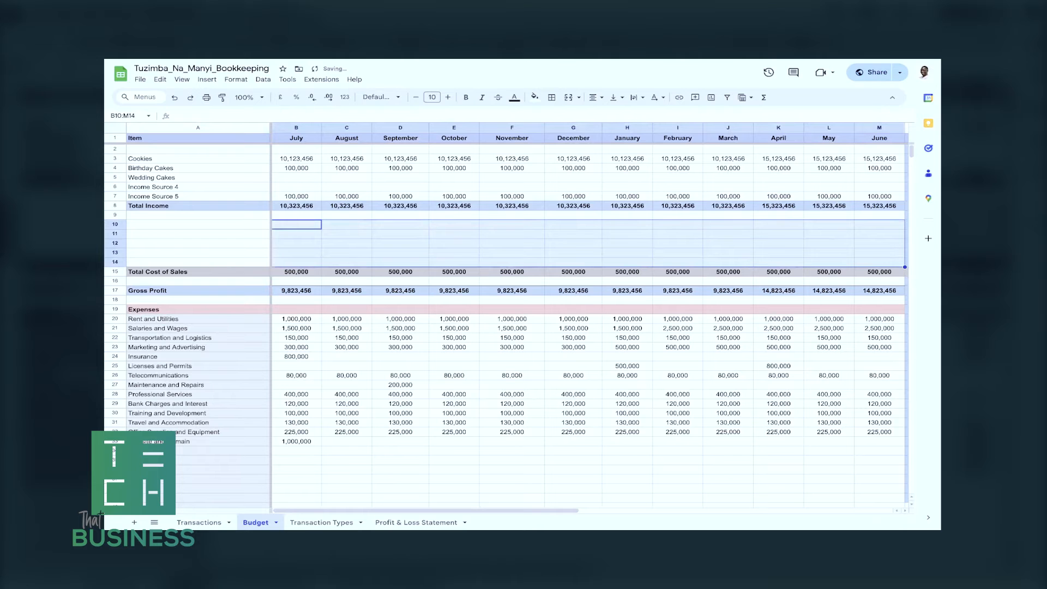
Open the Profit & Loss Statement sheet to check its Cost of Sales section.
scroll(507, 316, down, 2)
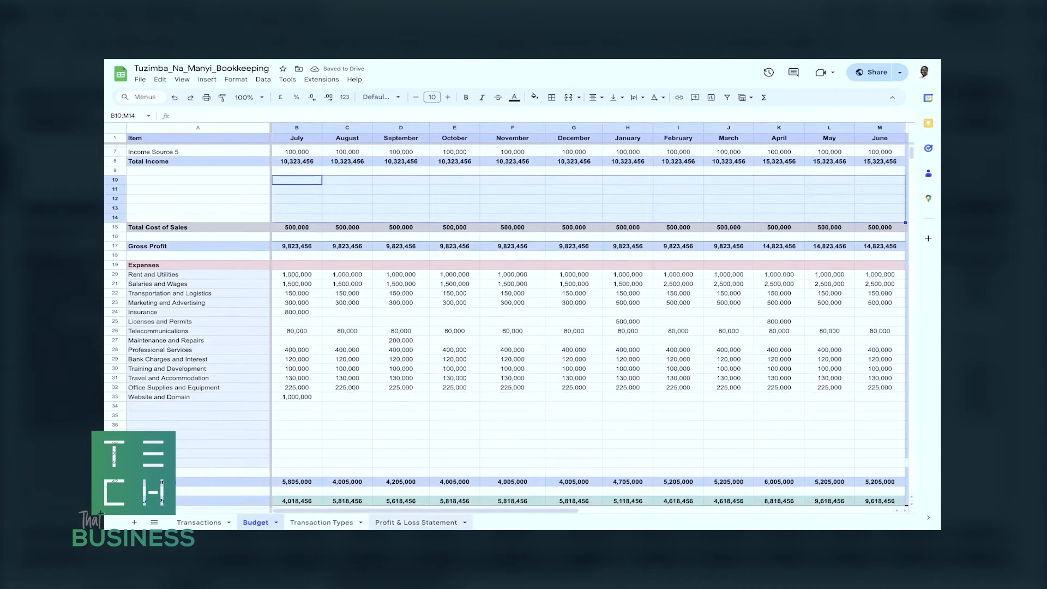
click(416, 521)
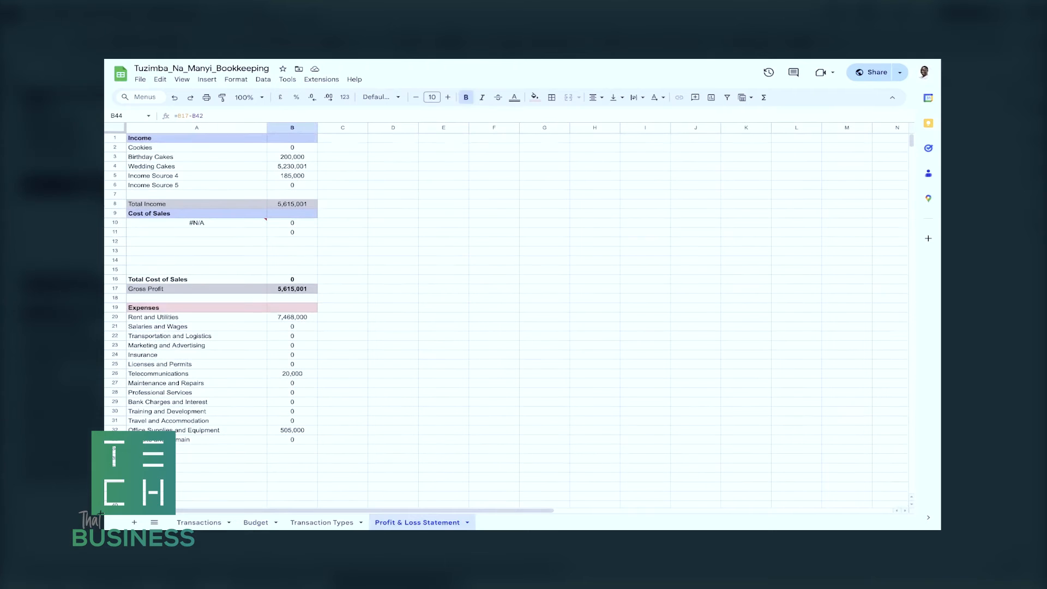
Clear the #N/A item name under Cost of Sales on the Profit & Loss Statement sheet.
click(196, 223)
key(Delete)
click(342, 279)
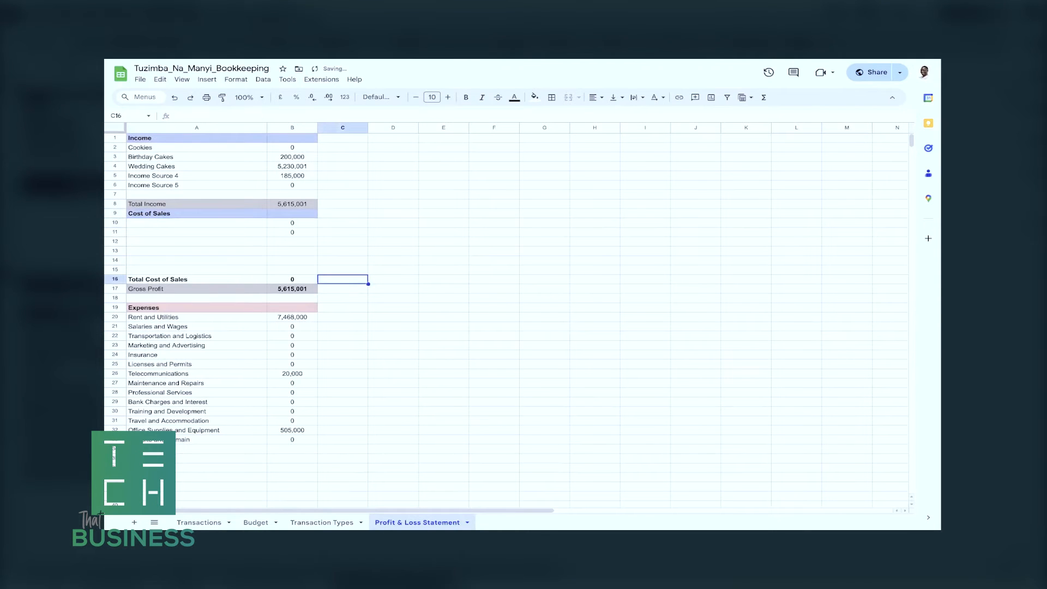
Return to the Budget sheet and undo the clearing of the Cost of Sales amounts and item names.
click(256, 522)
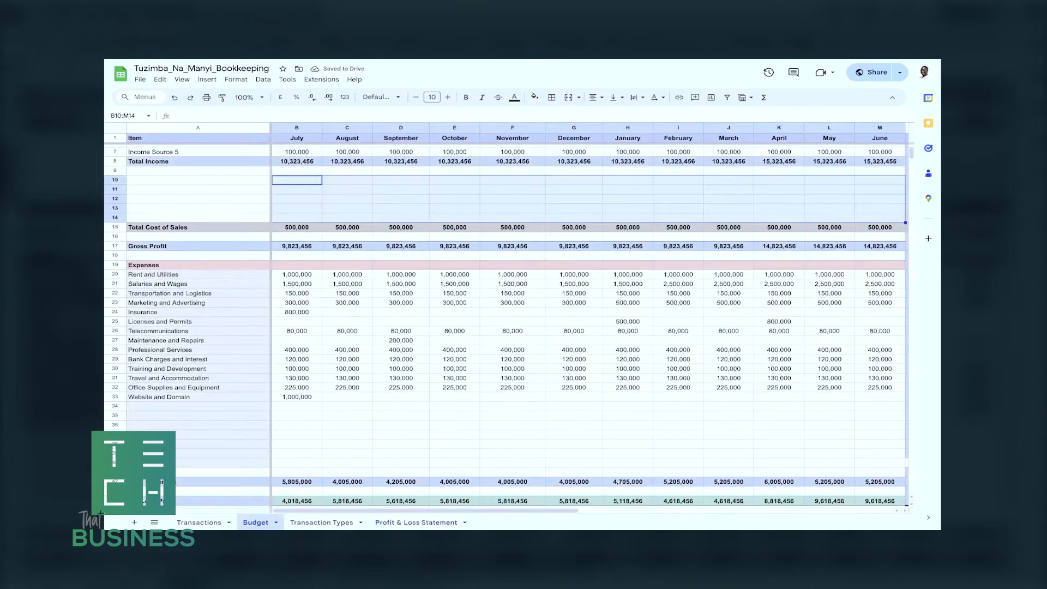
scroll(507, 322, up, 1)
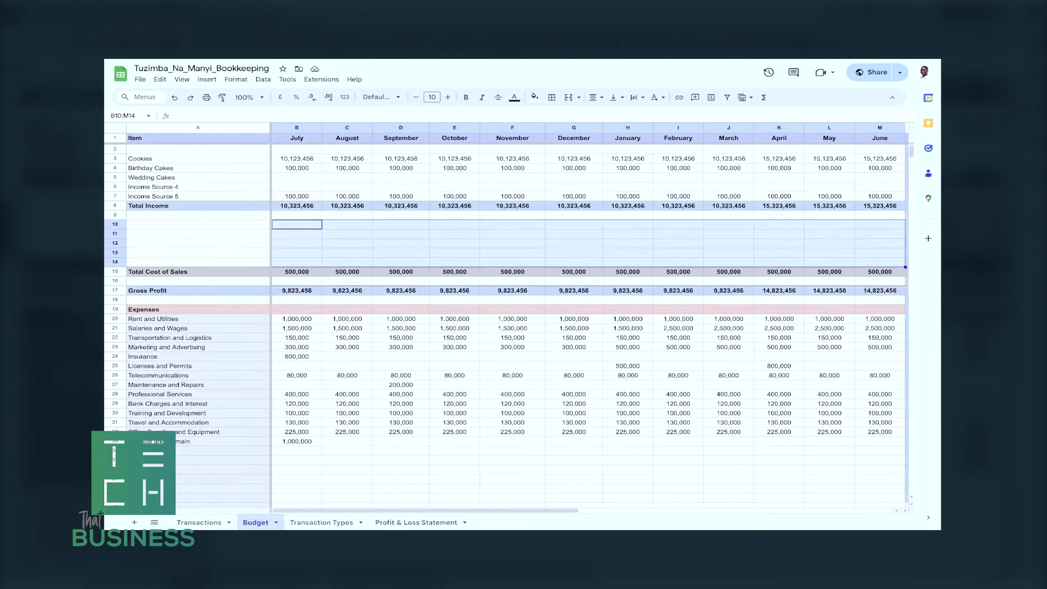
text(250,000	250,000	250,000	250,000	250,000	250,000	250,000	250,000	250,000	250,000	250,000	250,000 143,000	143,000	143,000	143,000	143,000	143,000	143,000	143,000	143,000	143,000	143,000	143,000 											 											 310,000	310,000	310,000	310,000	310,000	310,000	310,000	310,000	310,000	310,000	310,000	310,000)
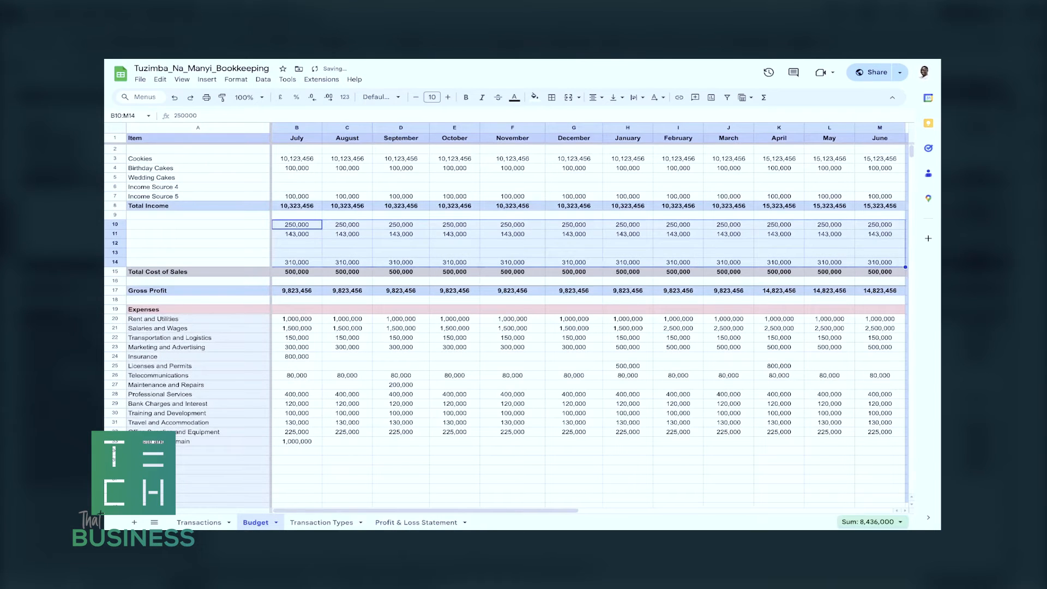
key(ctrl+z)
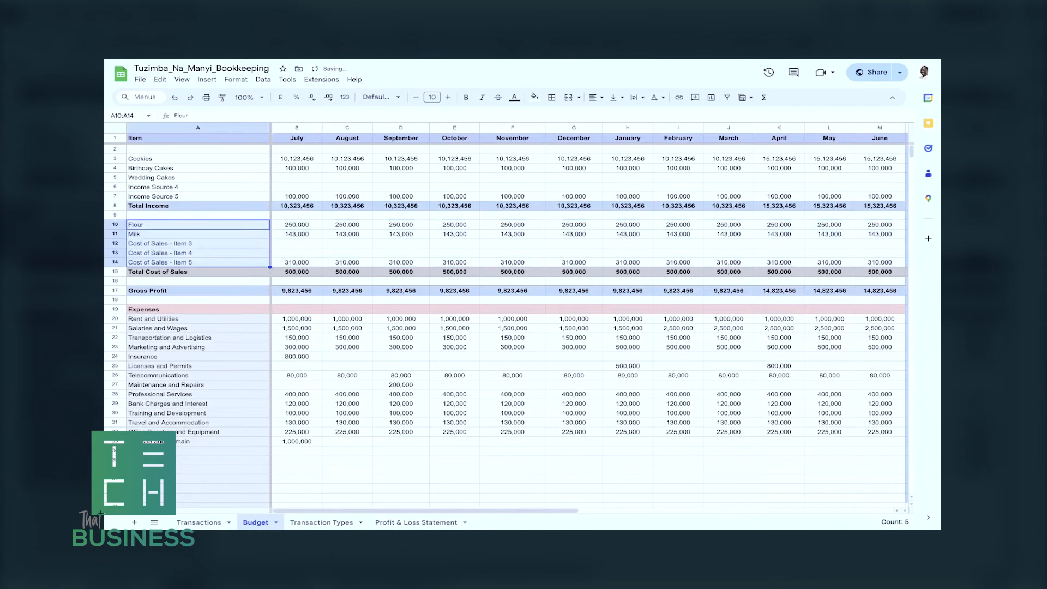
scroll(507, 321, down, 7)
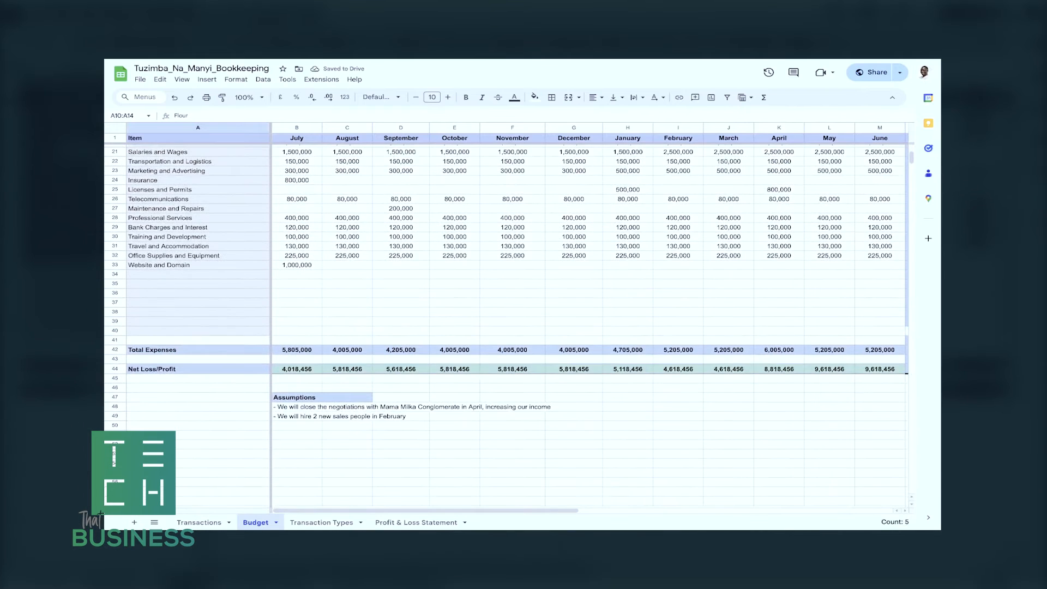
Open the Transactions sheet and inspect the first utilities entry's date, description and expense amount.
click(199, 523)
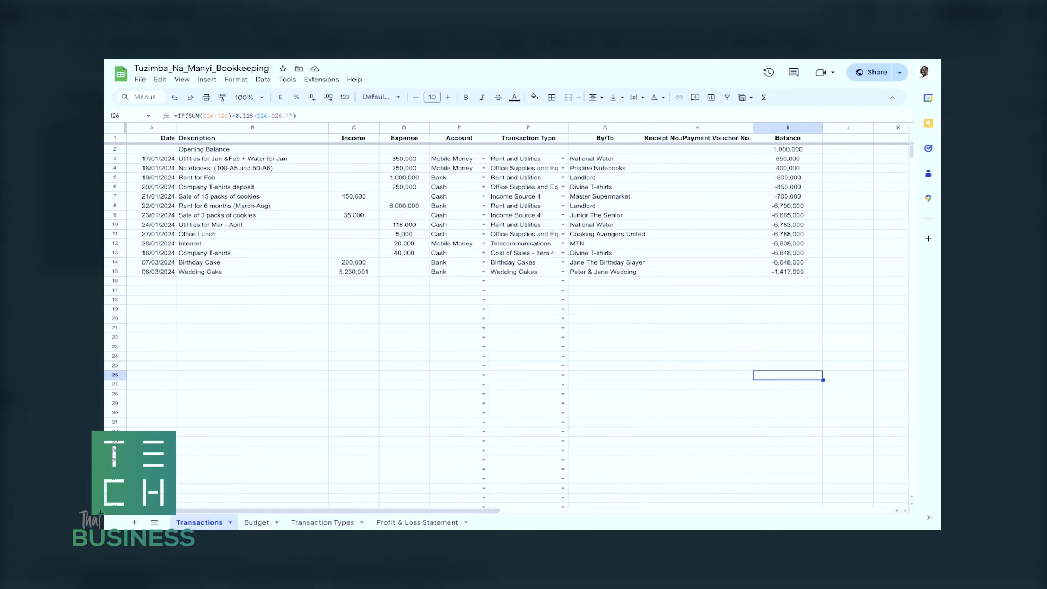
double_click(152, 159)
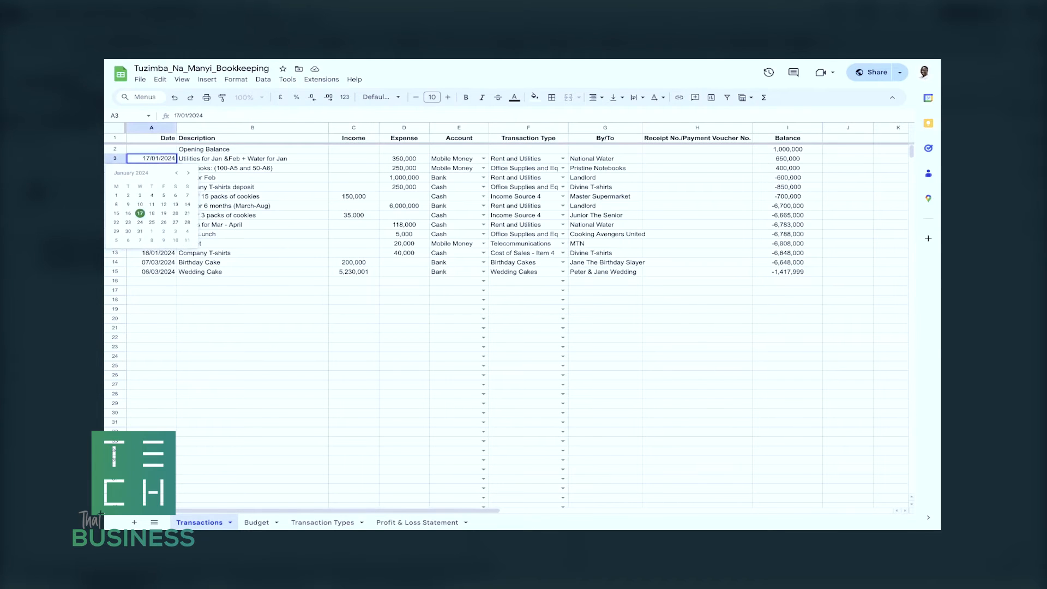
key(Escape)
double_click(234, 159)
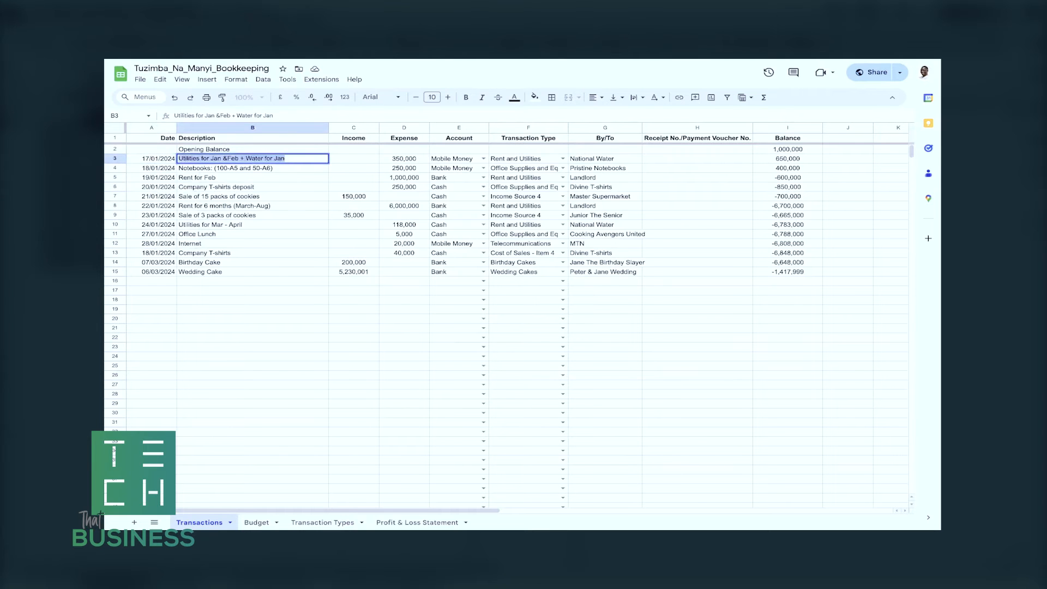
click(404, 159)
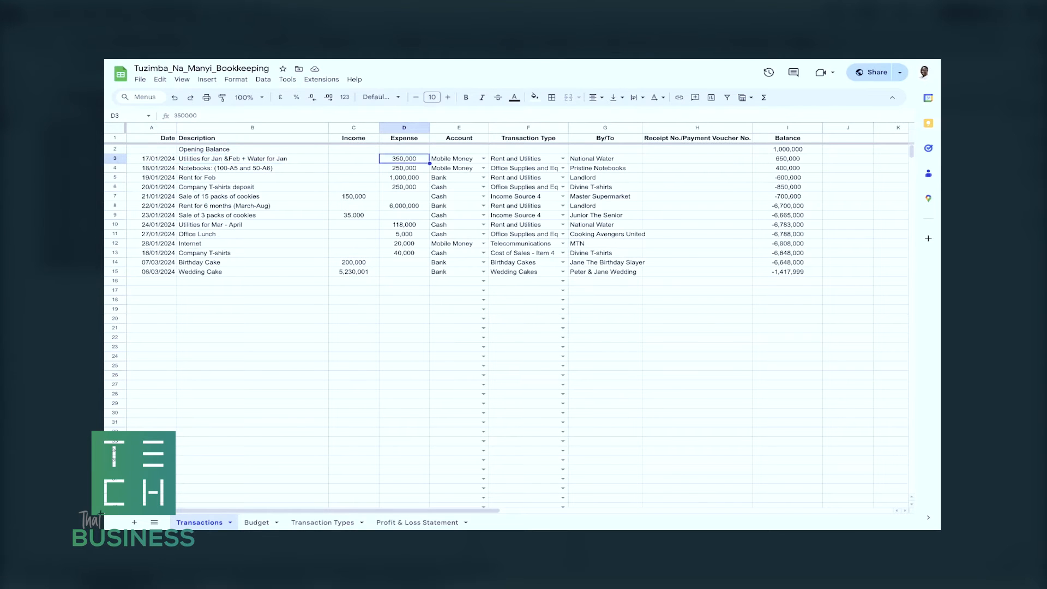
key(Return)
key(Tab)
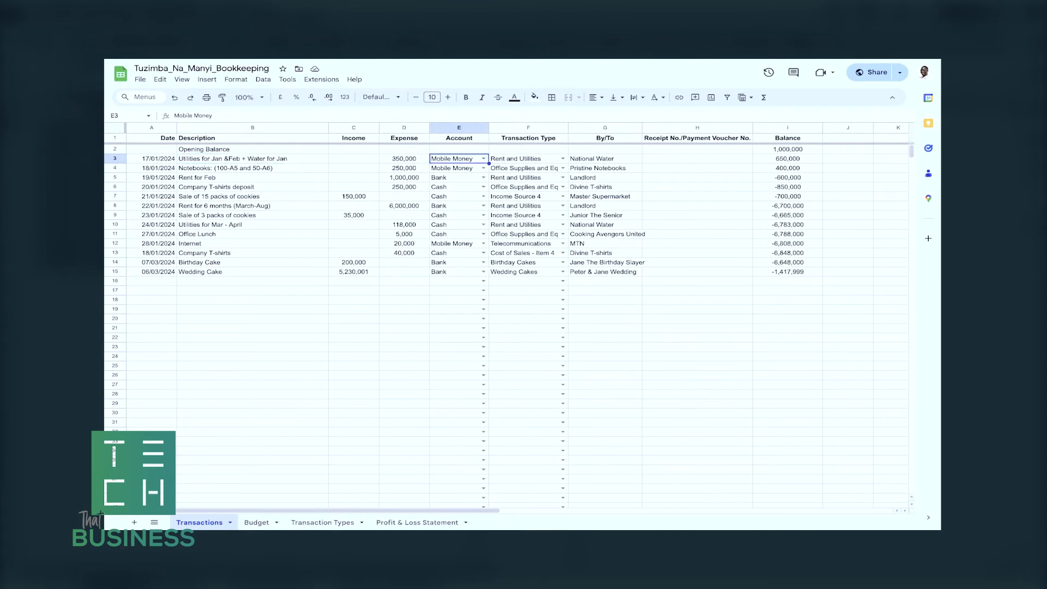
View the available Account and Transaction Type options for the first utilities entry without changing them.
key(Return)
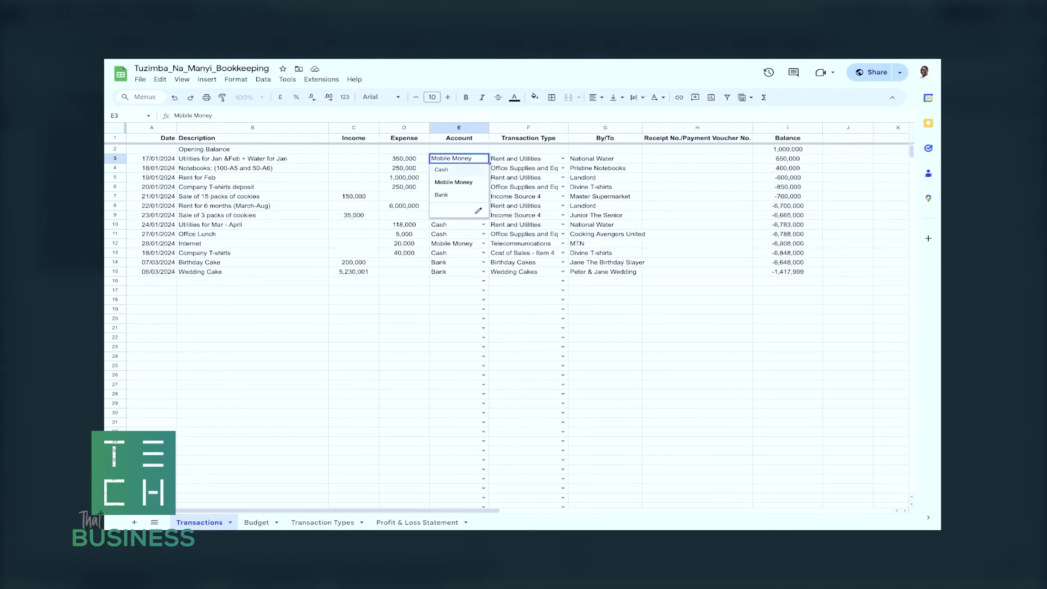
key(Tab)
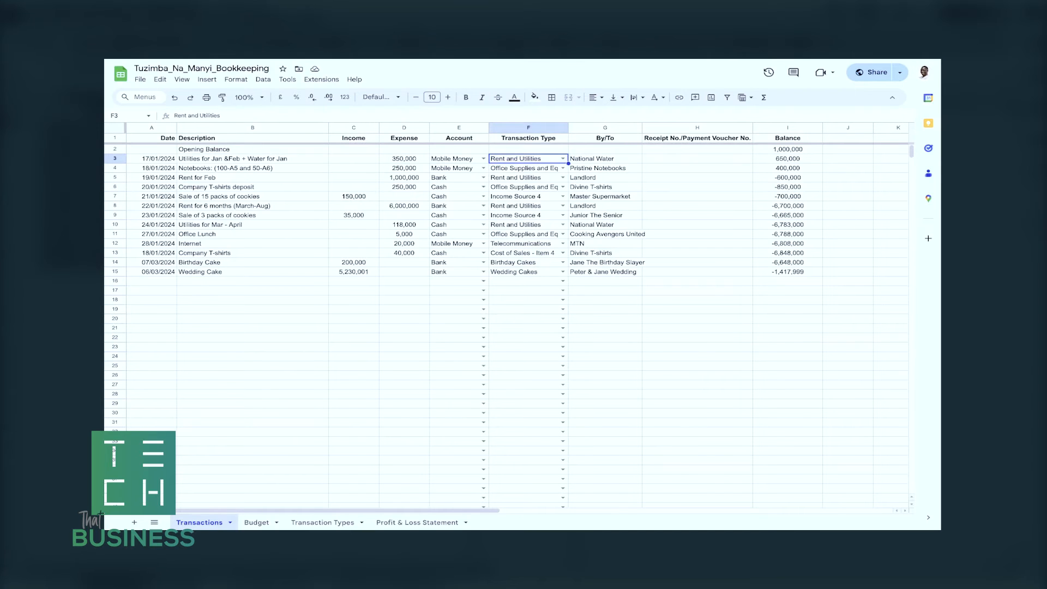
key(Return)
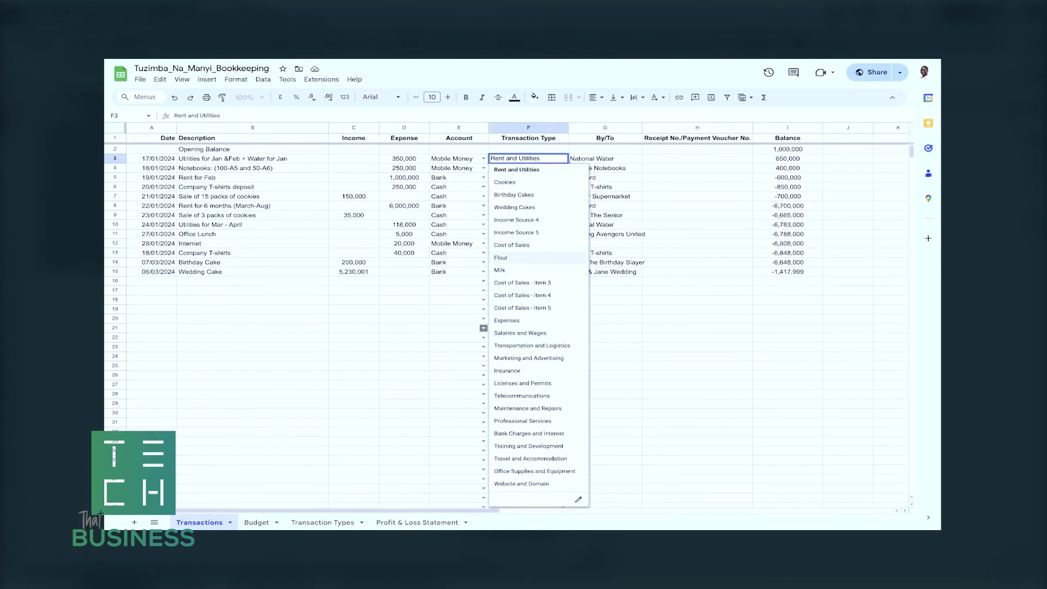
click(404, 328)
Review the Budget sheet's income, cost of sales and expense items for comparison with the transaction types.
click(256, 522)
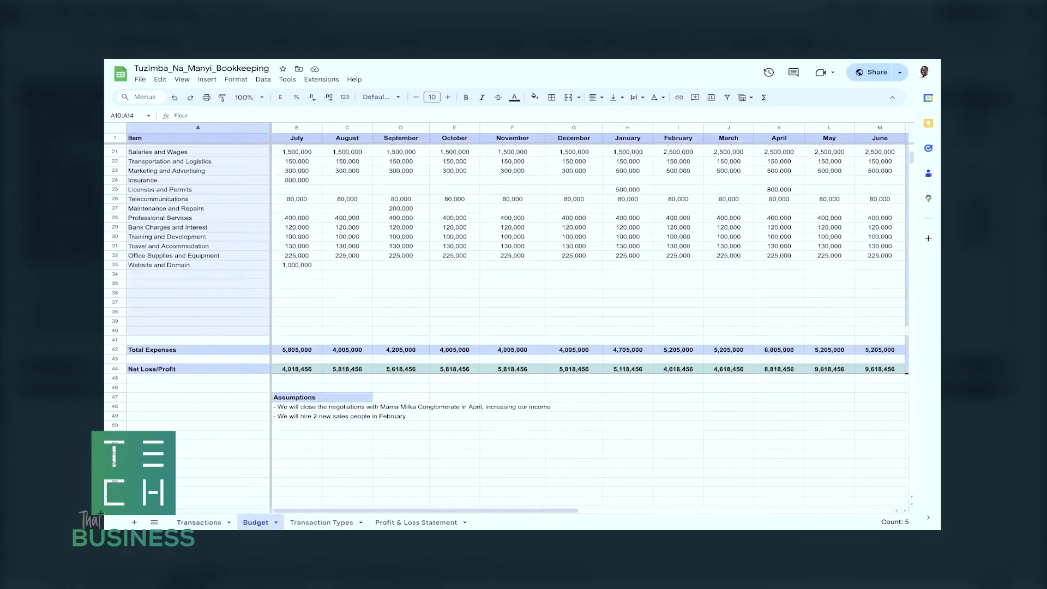
scroll(507, 305, up, 6)
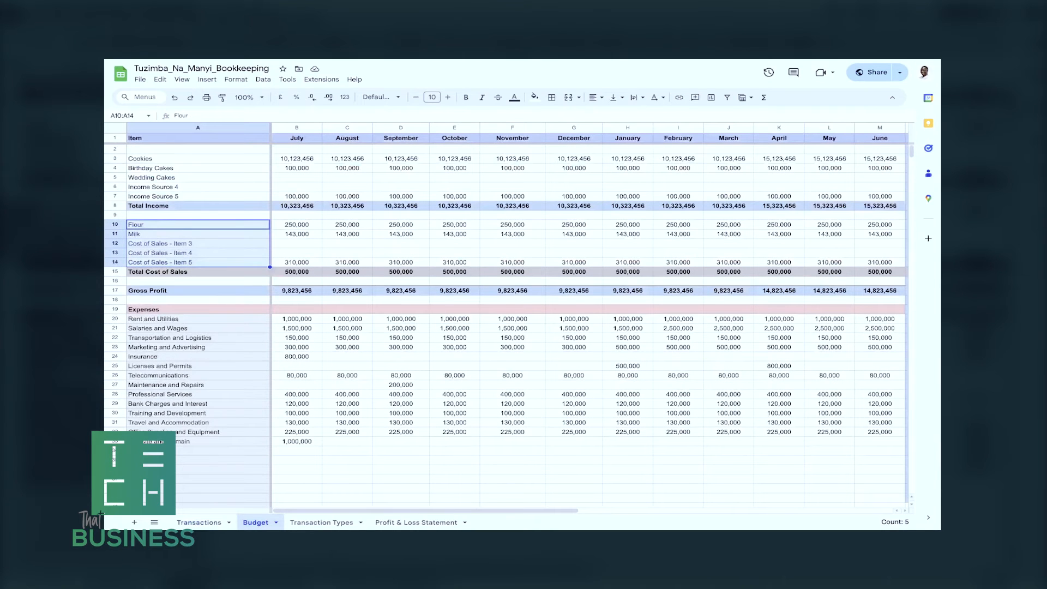
scroll(507, 305, down, 1)
scroll(507, 306, up, 1)
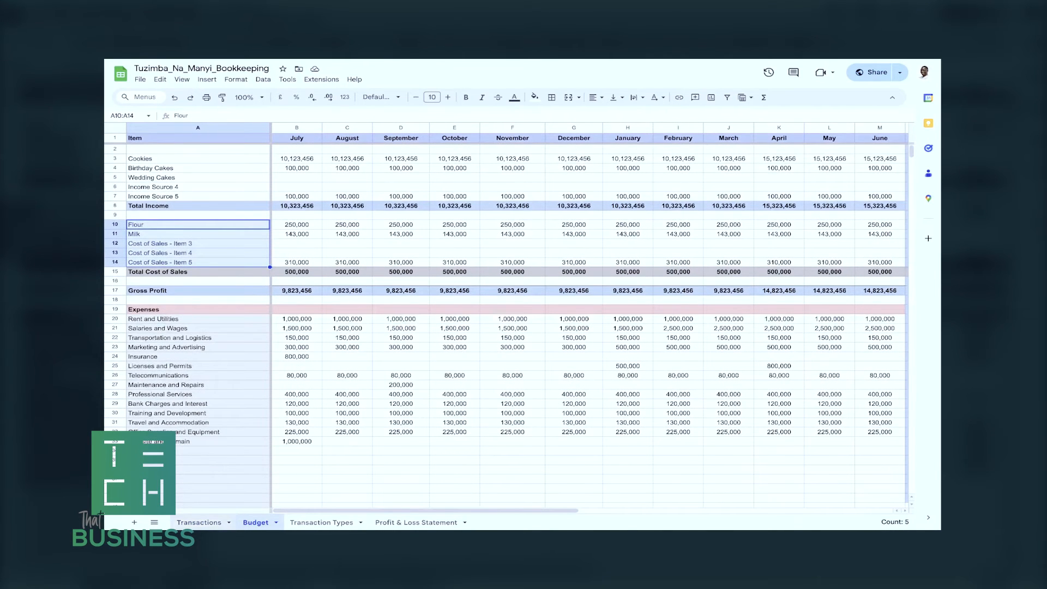
Return to the Transactions sheet and inspect the first utilities entry's Transaction Type and By/To values.
click(199, 523)
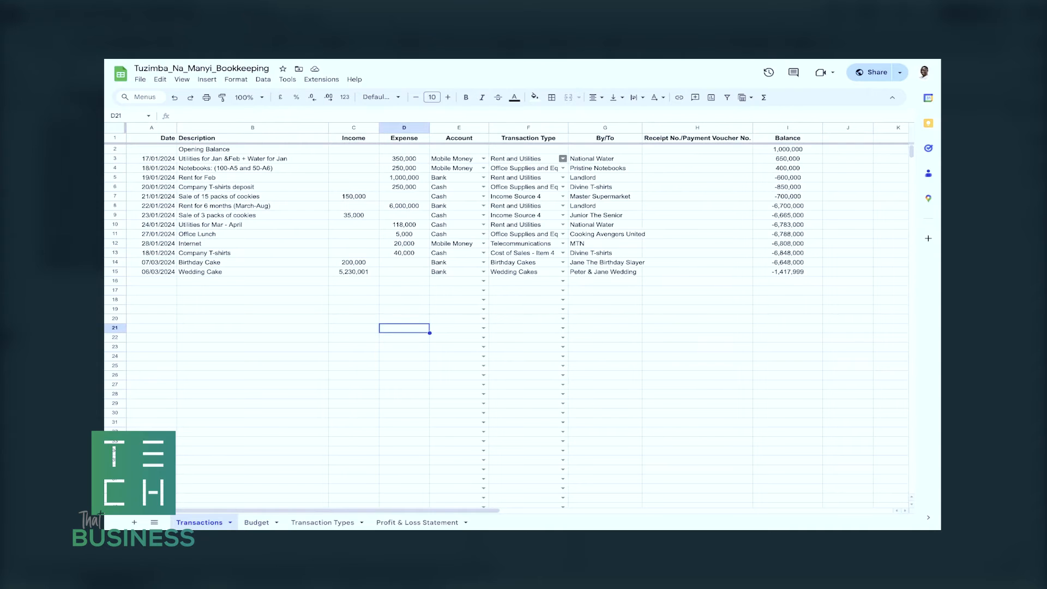
click(537, 158)
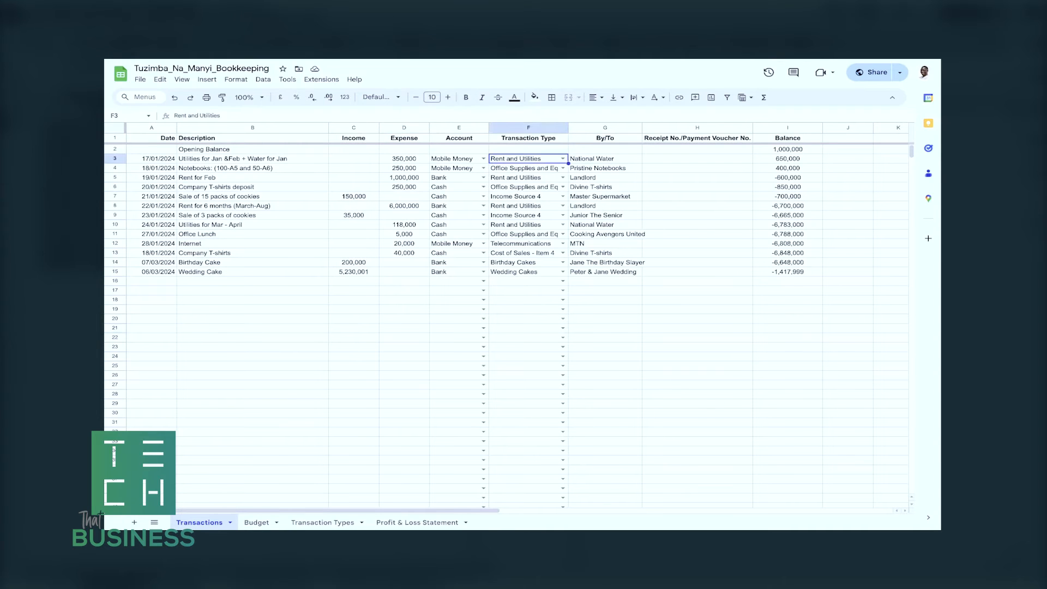
click(605, 159)
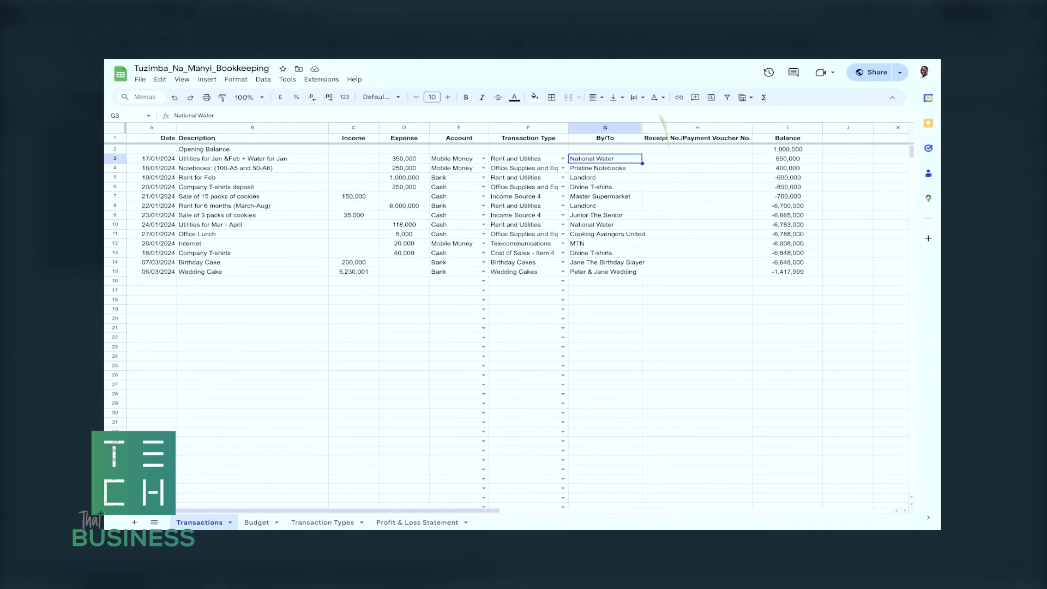
key(Return)
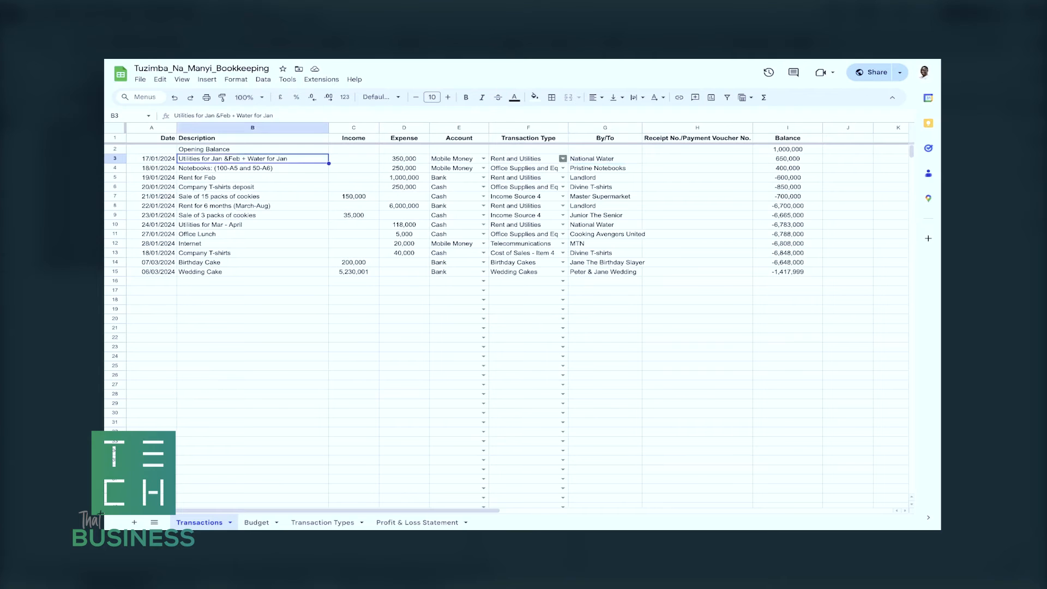
key(Escape)
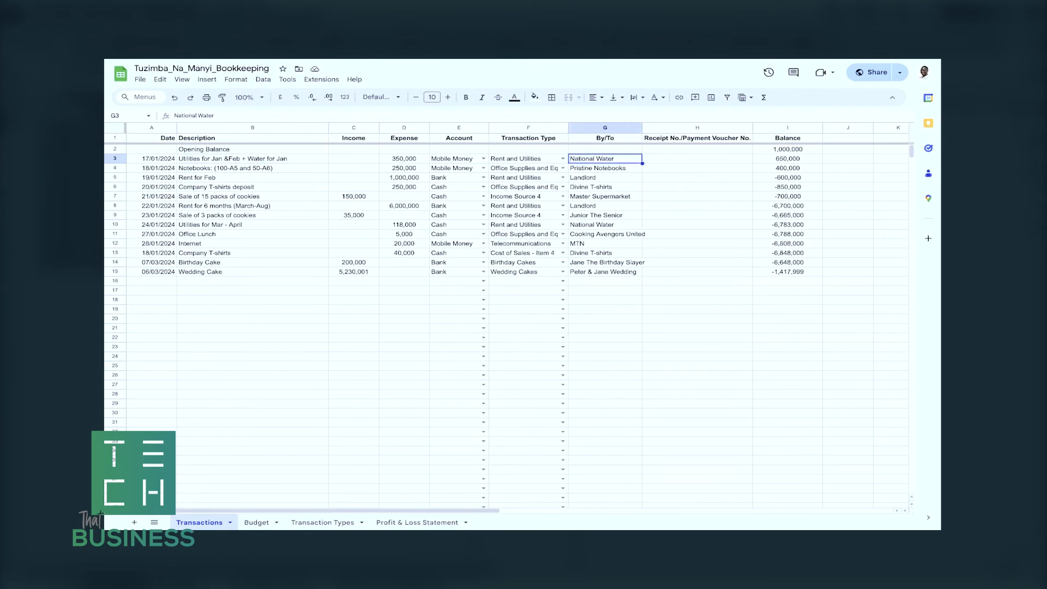
key(Return)
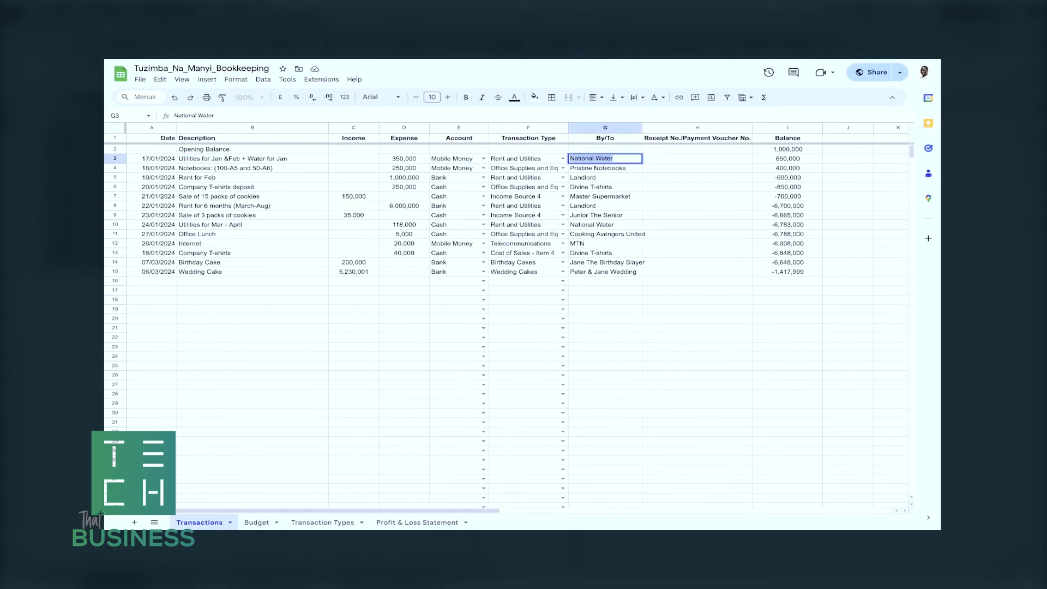
key(Return)
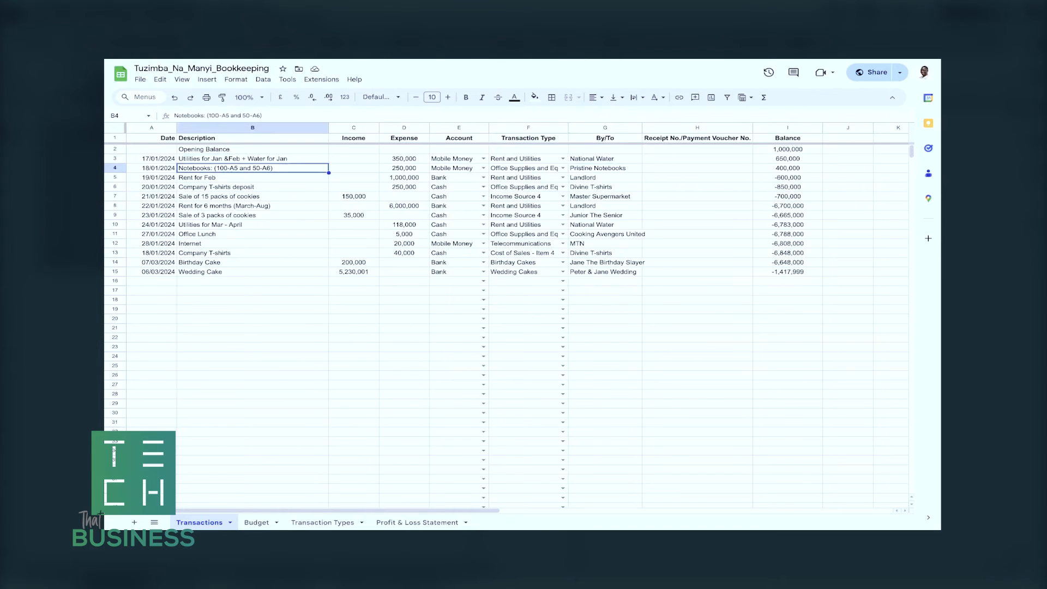
Inspect the Notebooks entry's expense, Transaction Type options and By/To value, leaving them as they are.
click(404, 168)
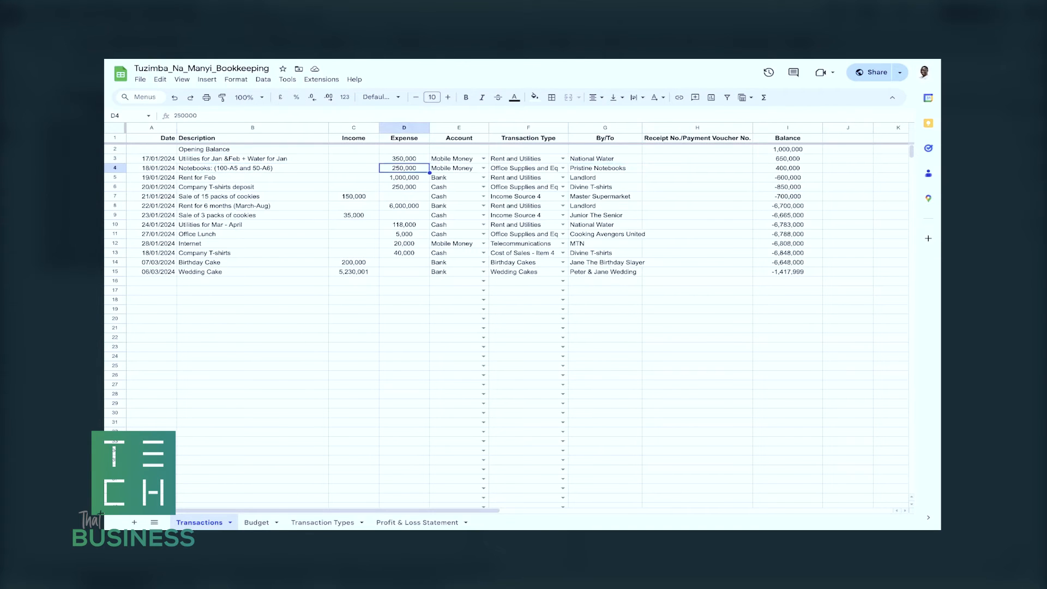
click(528, 168)
click(563, 168)
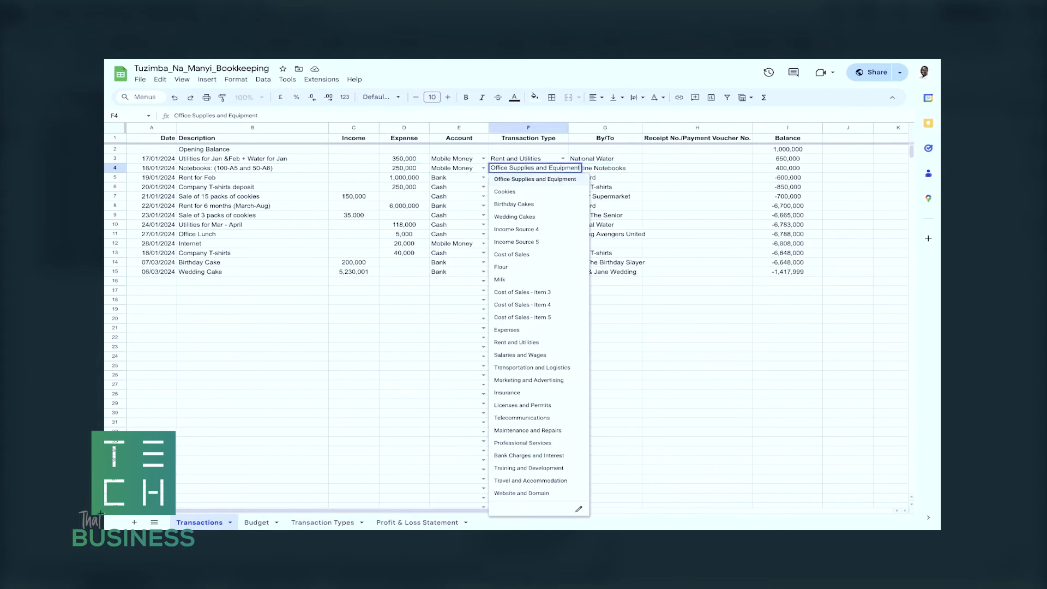
click(615, 178)
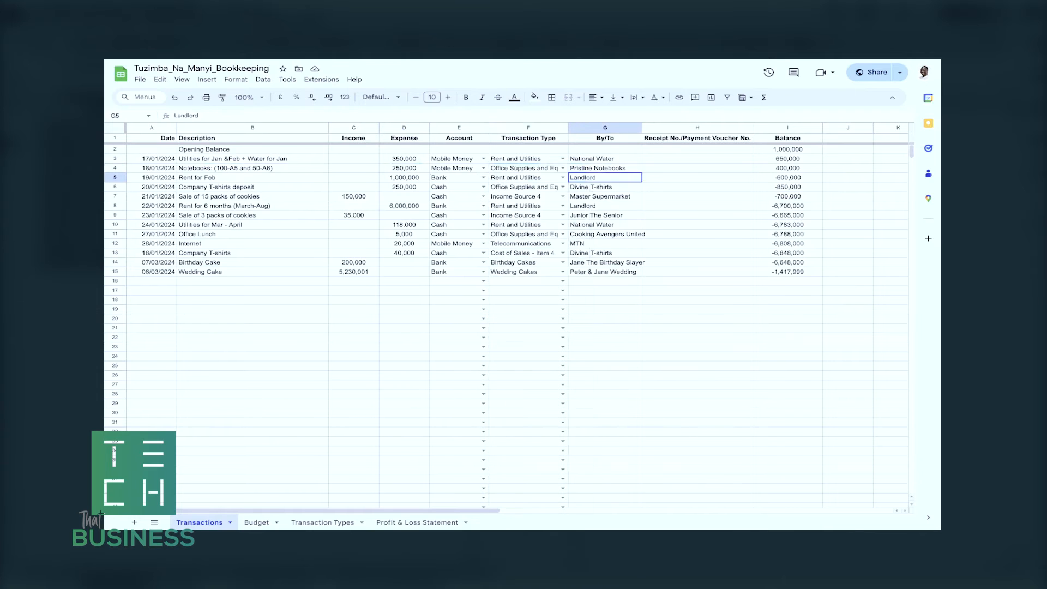
triple_click(606, 167)
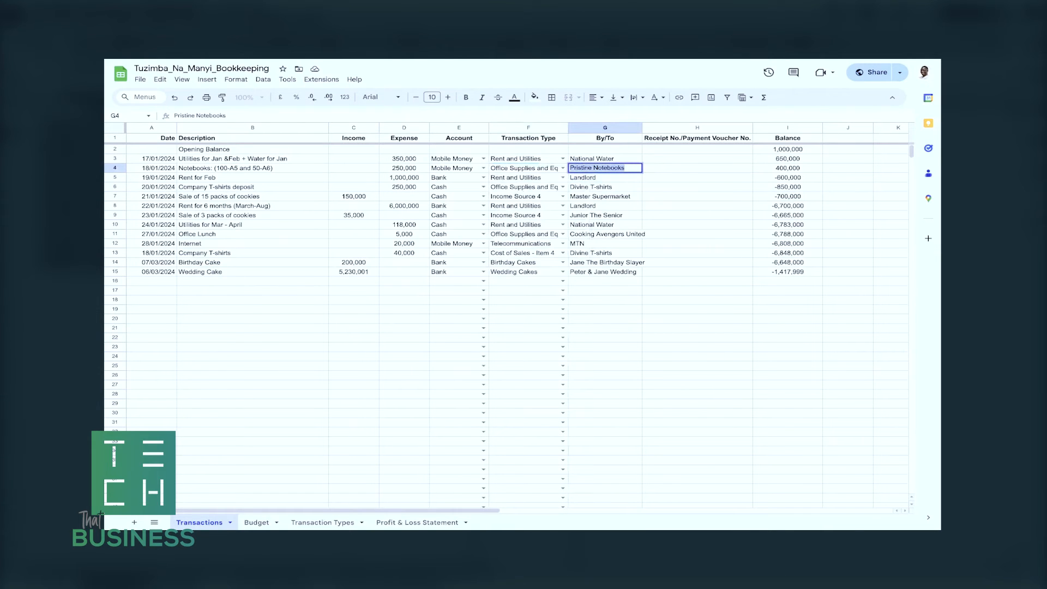
key(Return)
key(Up)
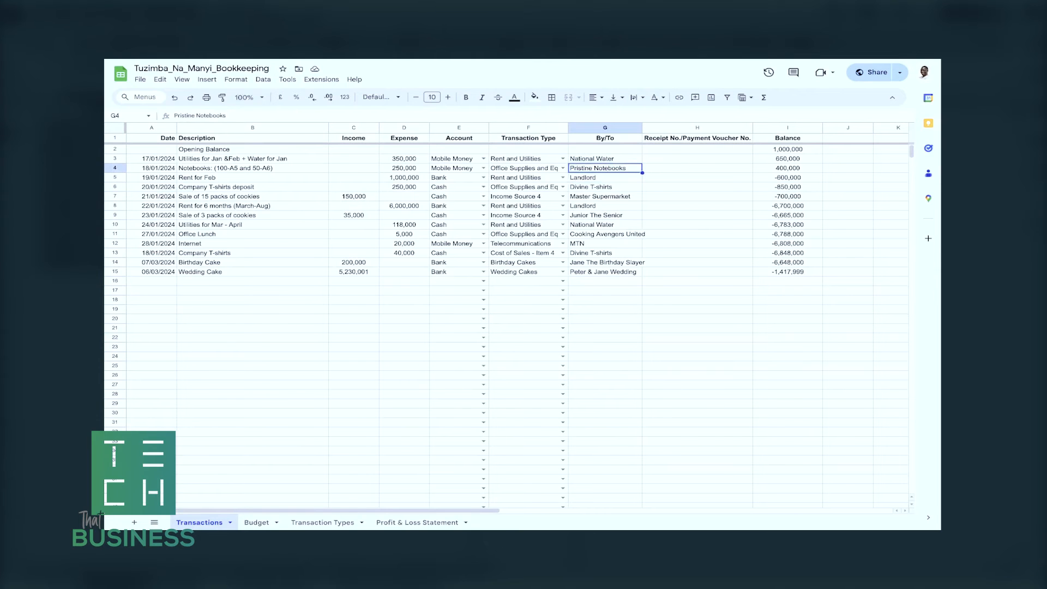
Examine the Receipt No./Payment Voucher No. column alongside the six-month rent expense and the Wedding Cake income entry.
click(697, 159)
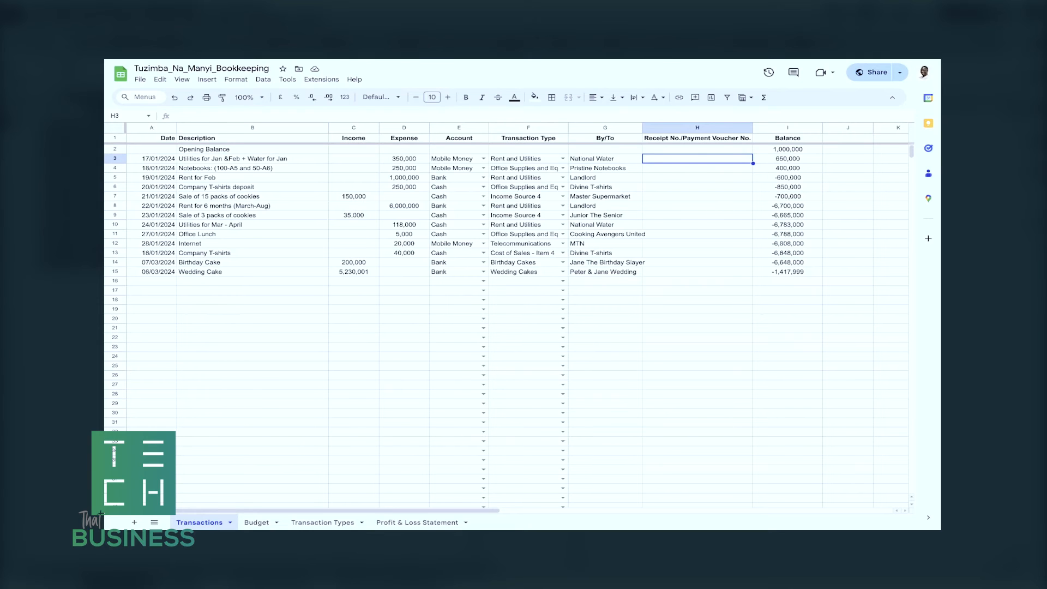
click(406, 209)
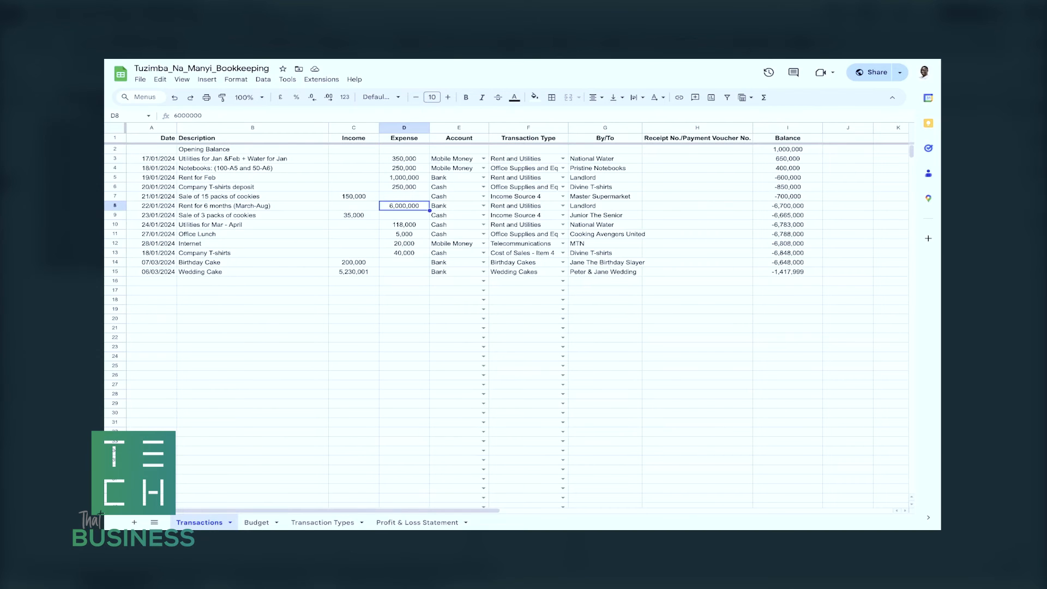
click(353, 272)
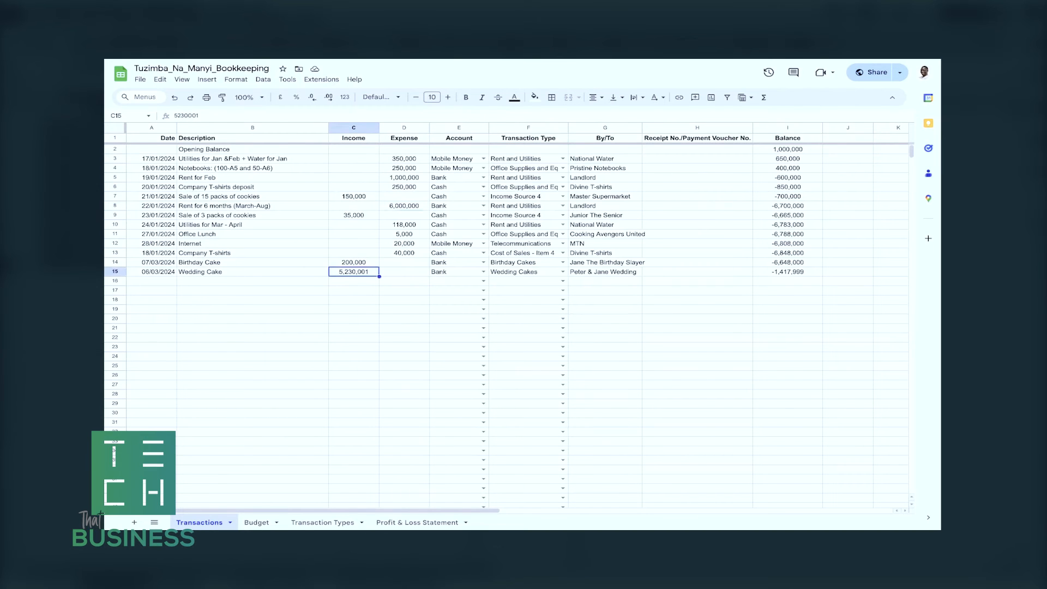
click(605, 272)
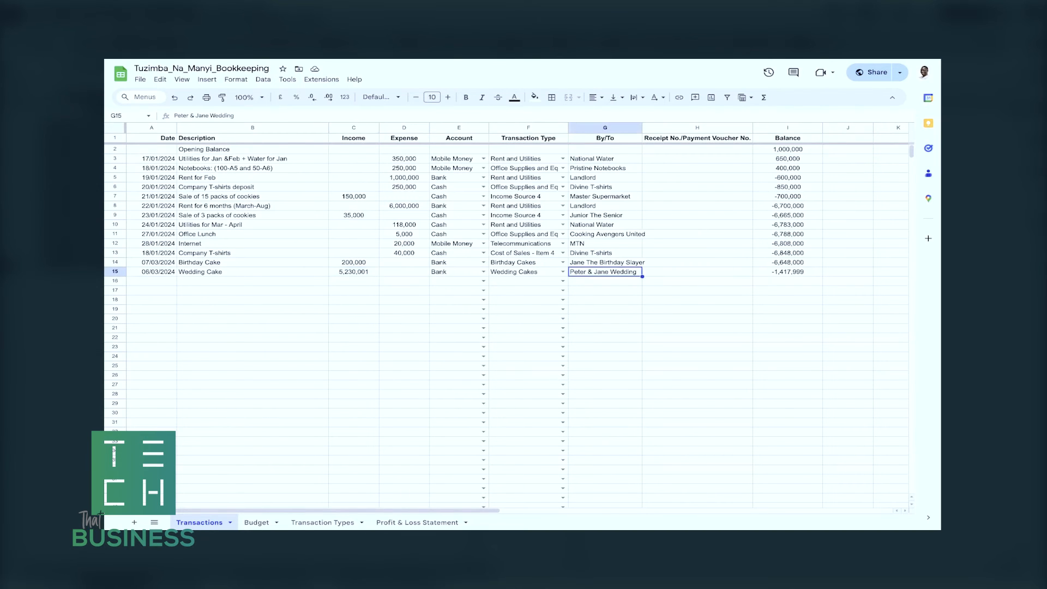
click(353, 271)
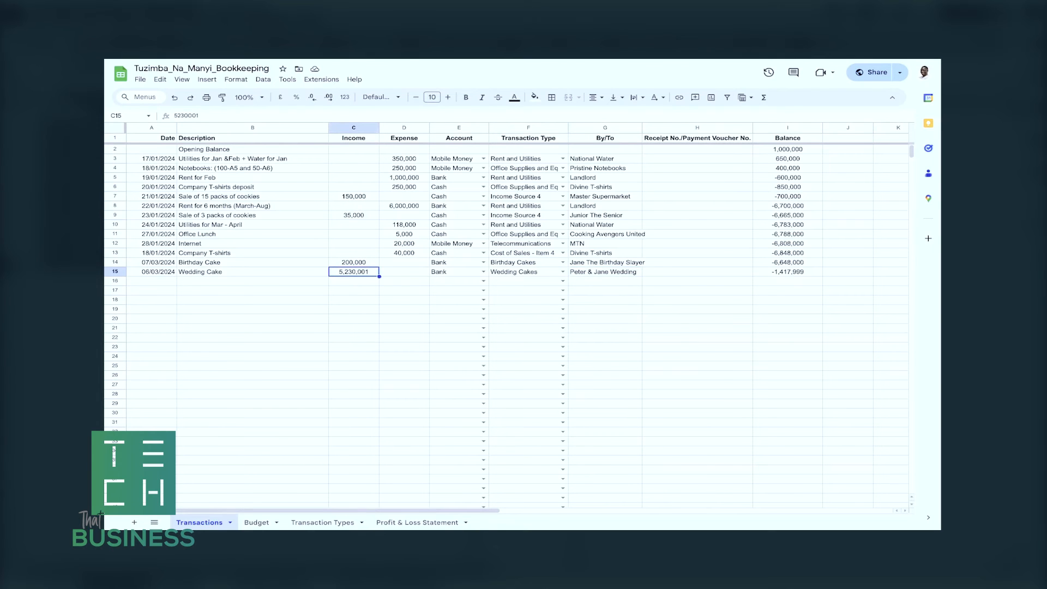
click(698, 271)
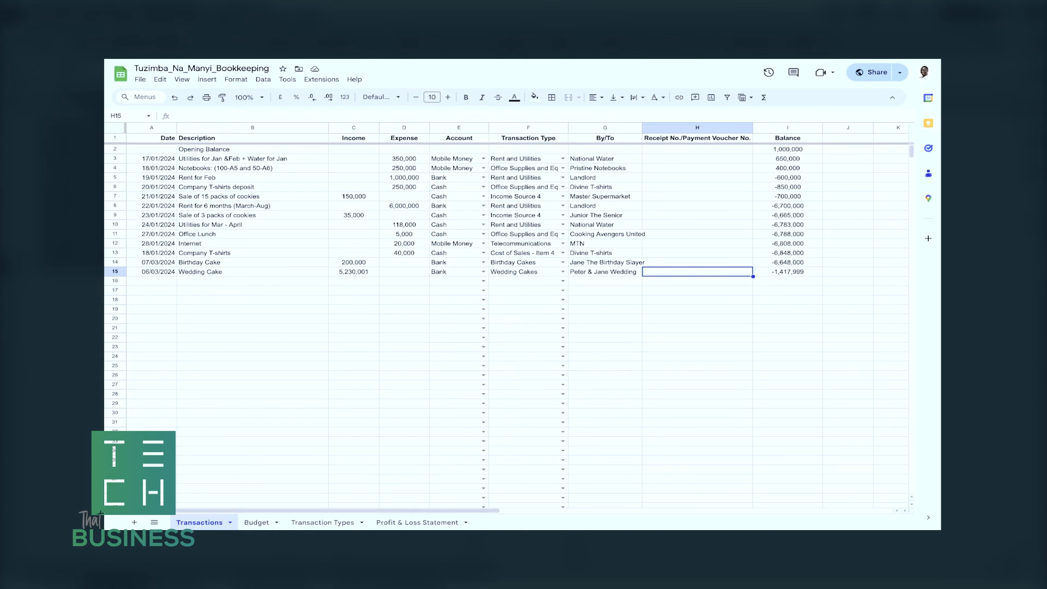
Examine the Receipt No./Payment Voucher No. cells beside the first five entries and the Wedding Cake income on the Transactions sheet.
key(Return)
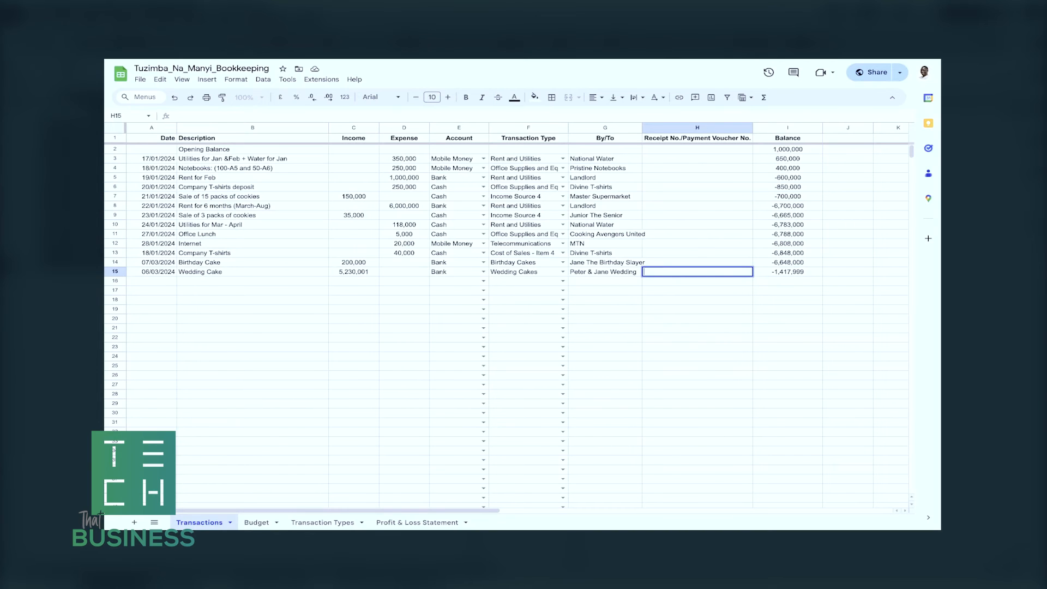
key(Return)
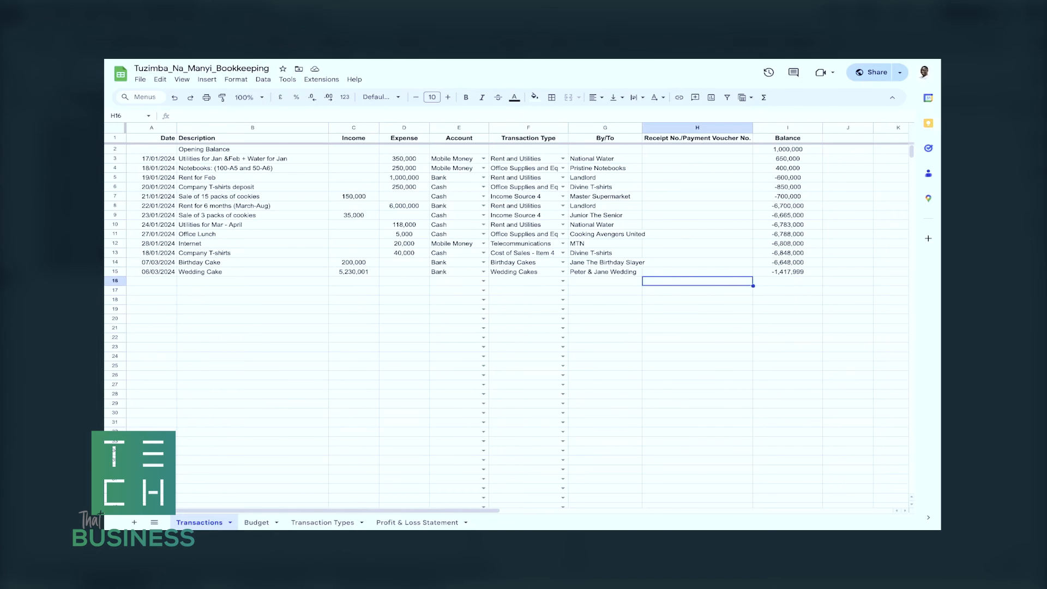
click(697, 196)
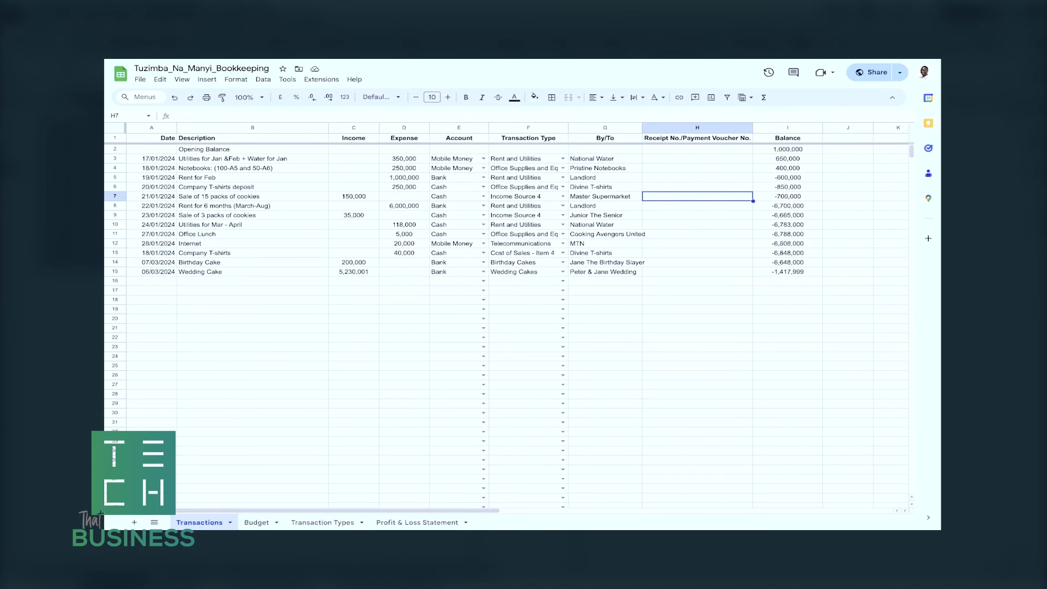
click(697, 159)
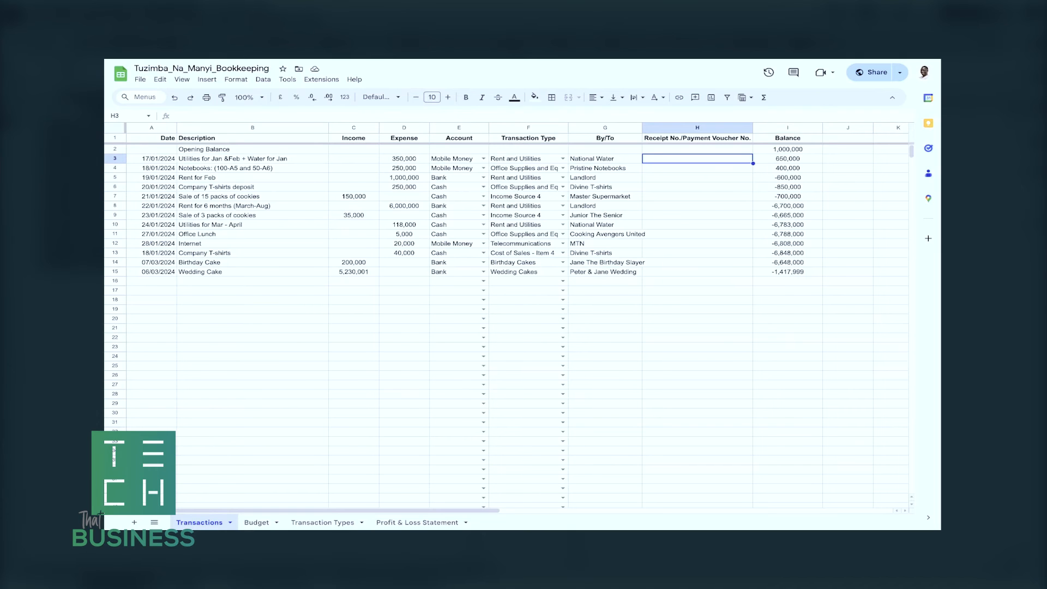
click(697, 168)
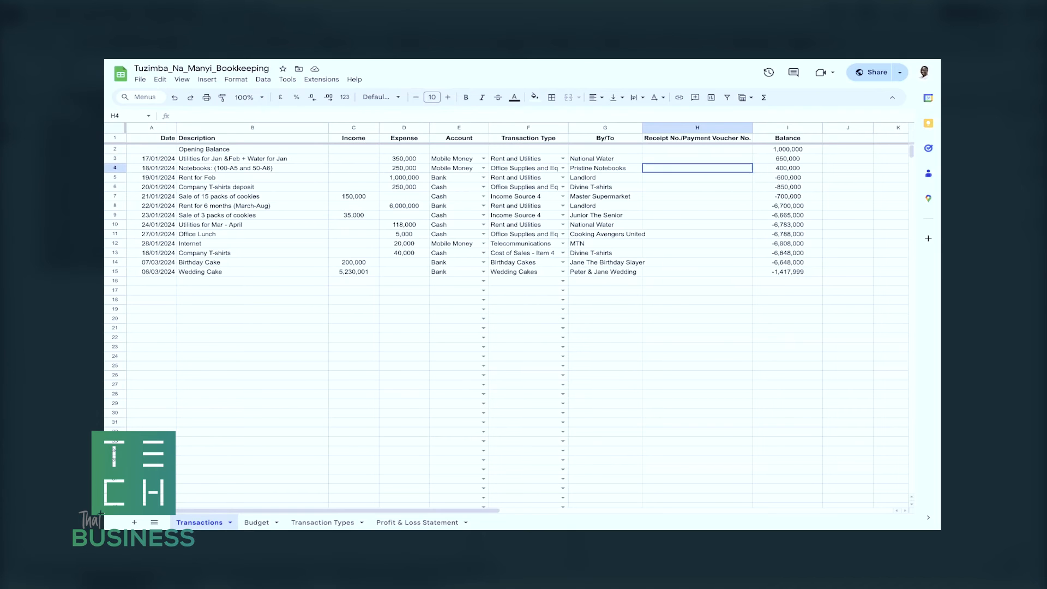
click(697, 177)
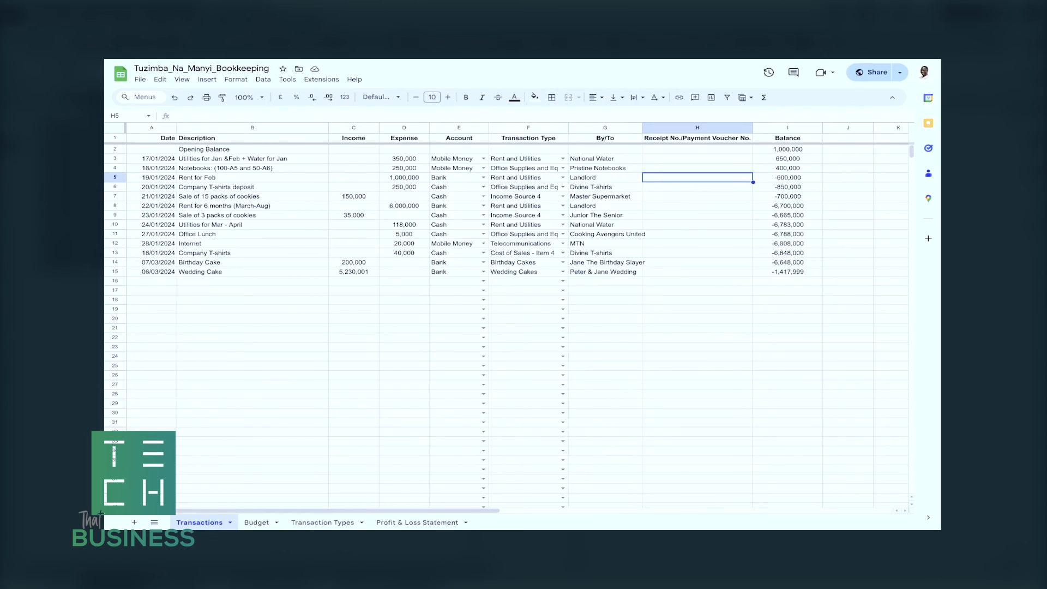
click(697, 187)
click(697, 196)
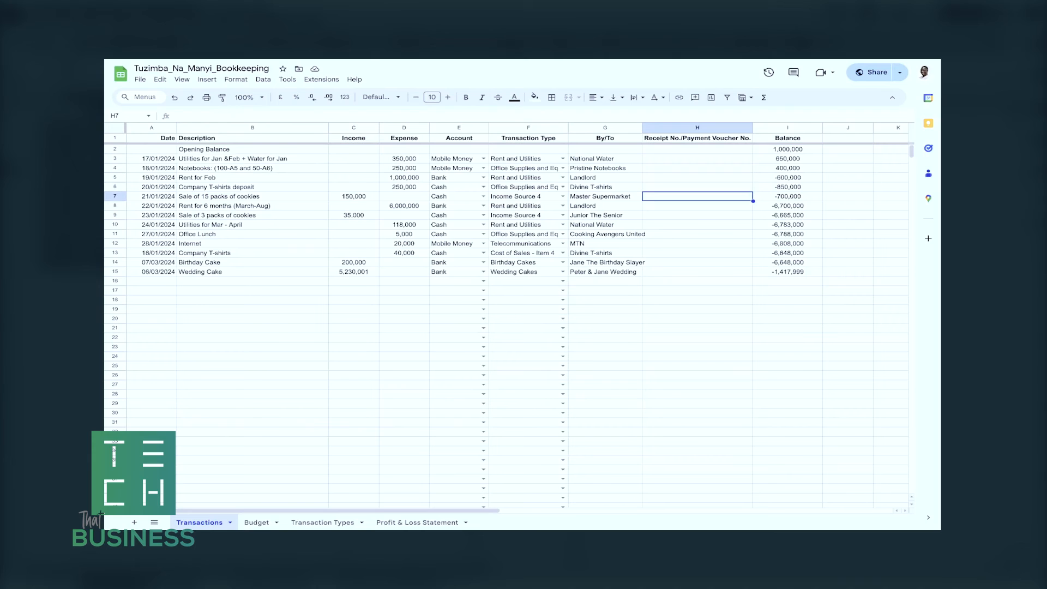
Trace how the Balance formula deducts the first utilities expense from the Opening Balance.
click(787, 159)
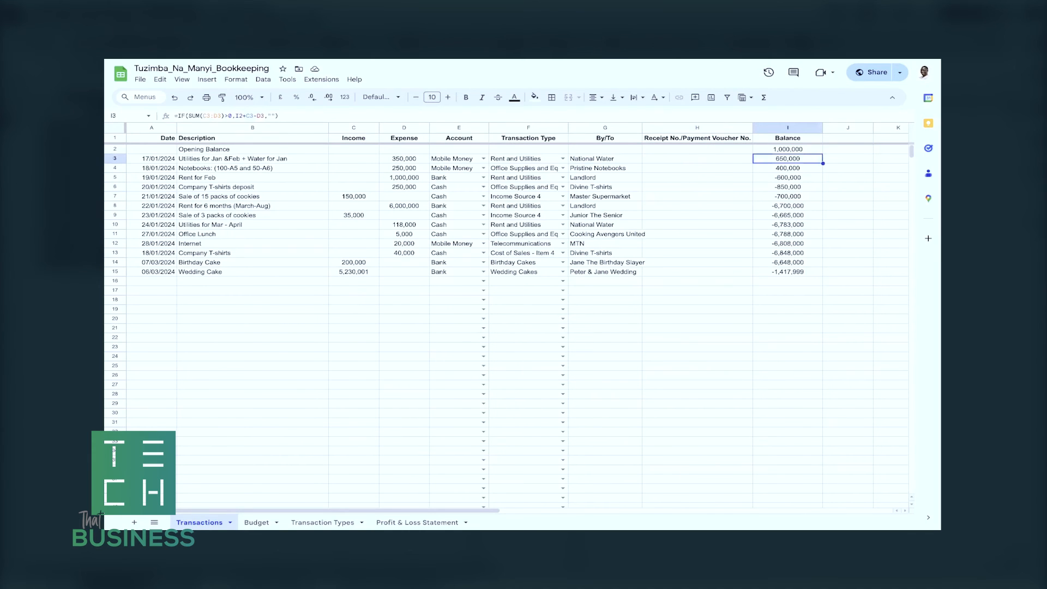
click(697, 167)
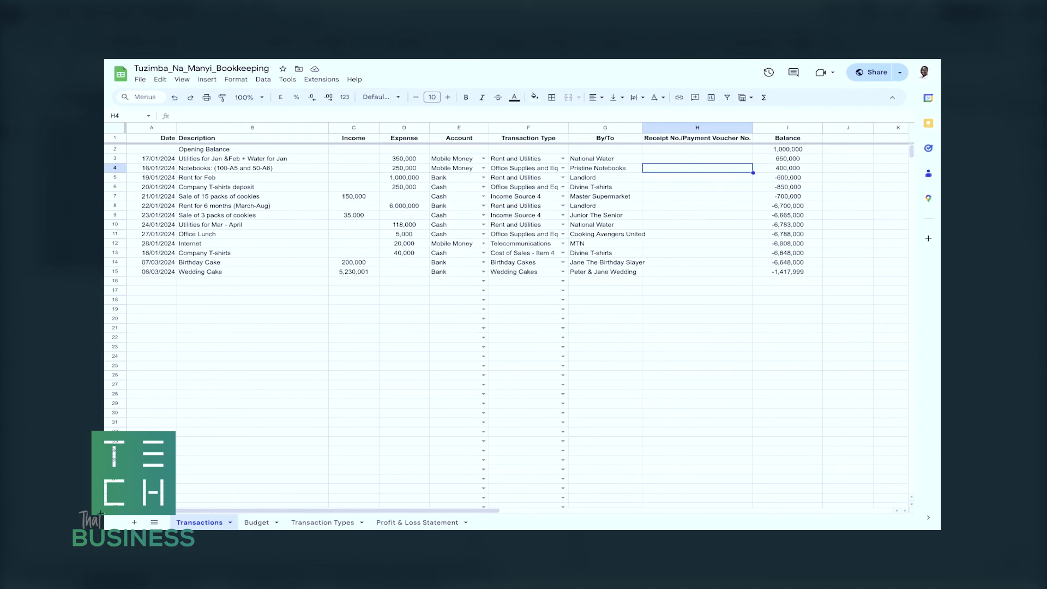
click(787, 149)
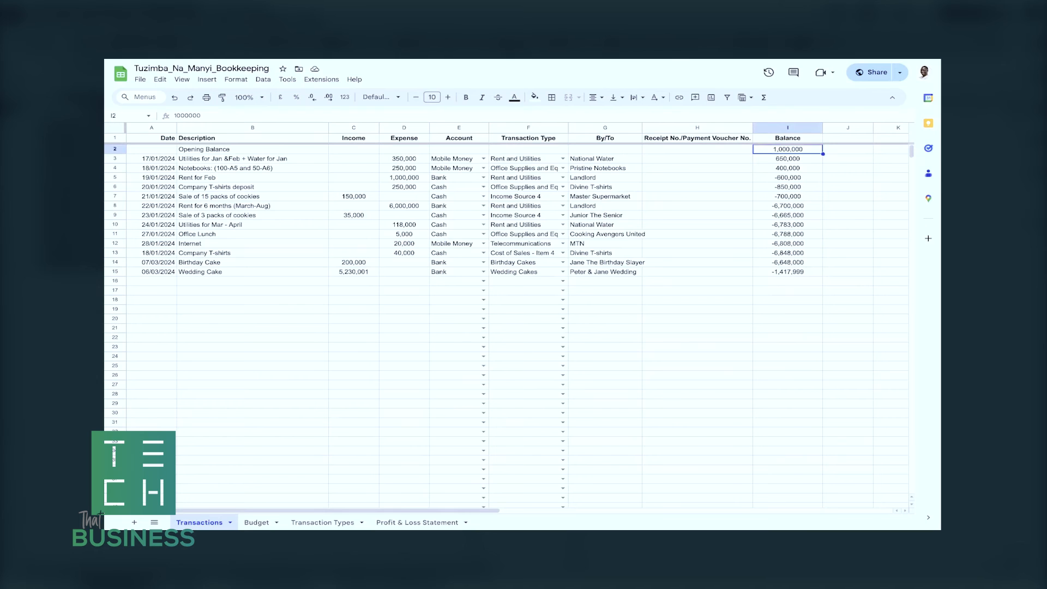
click(788, 158)
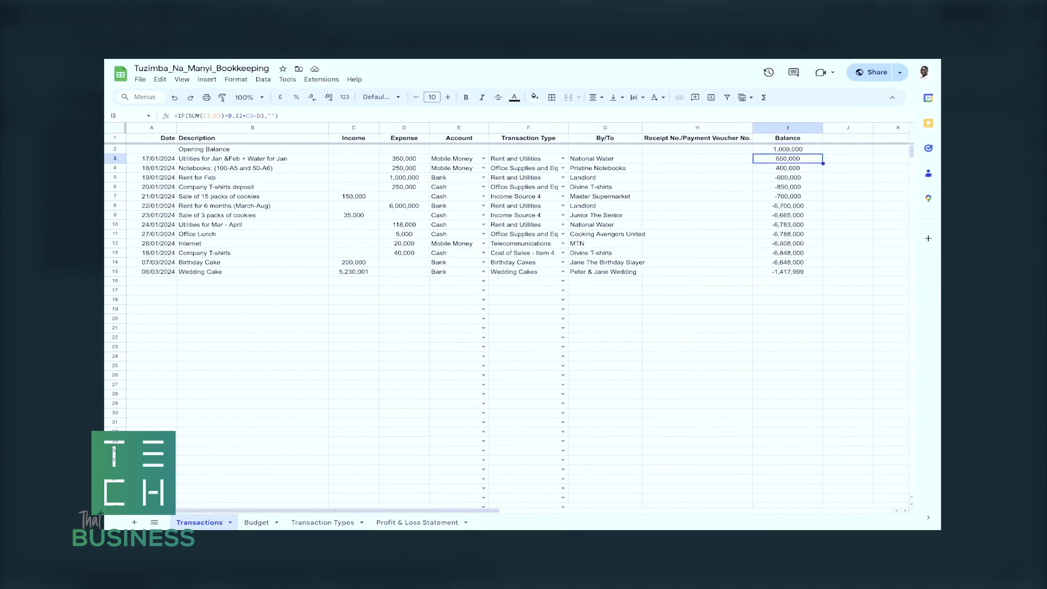
click(404, 159)
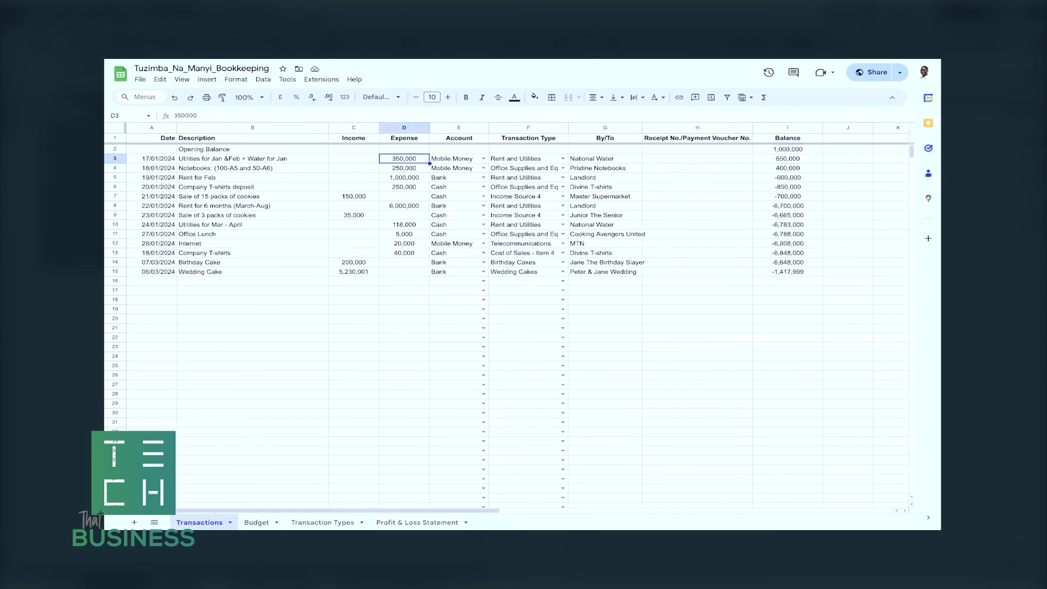
click(787, 158)
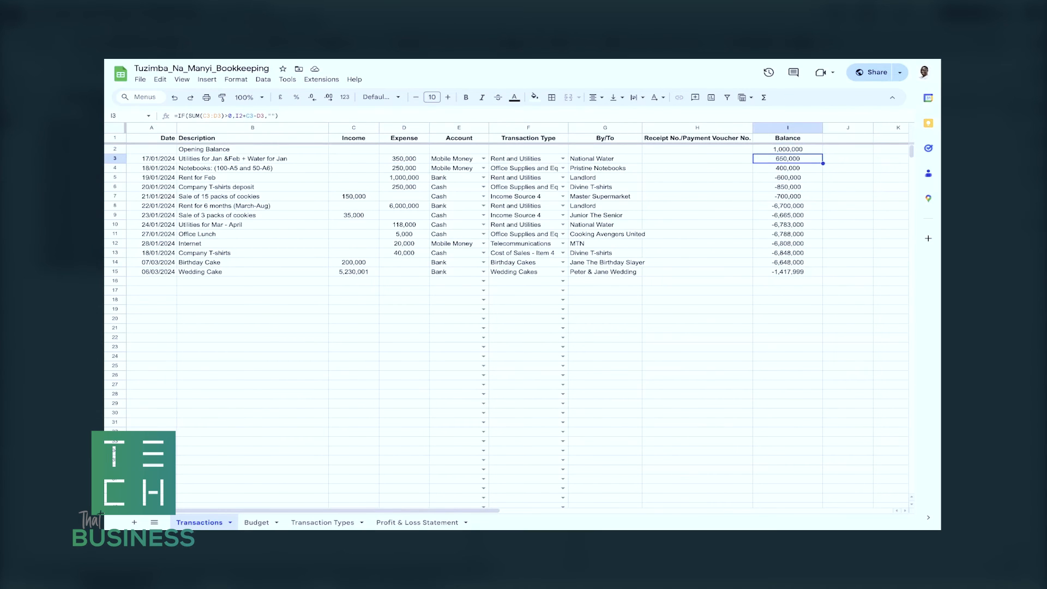
Follow the running Balance formulas from the Notebooks expense down to the Birthday Cake income.
click(404, 168)
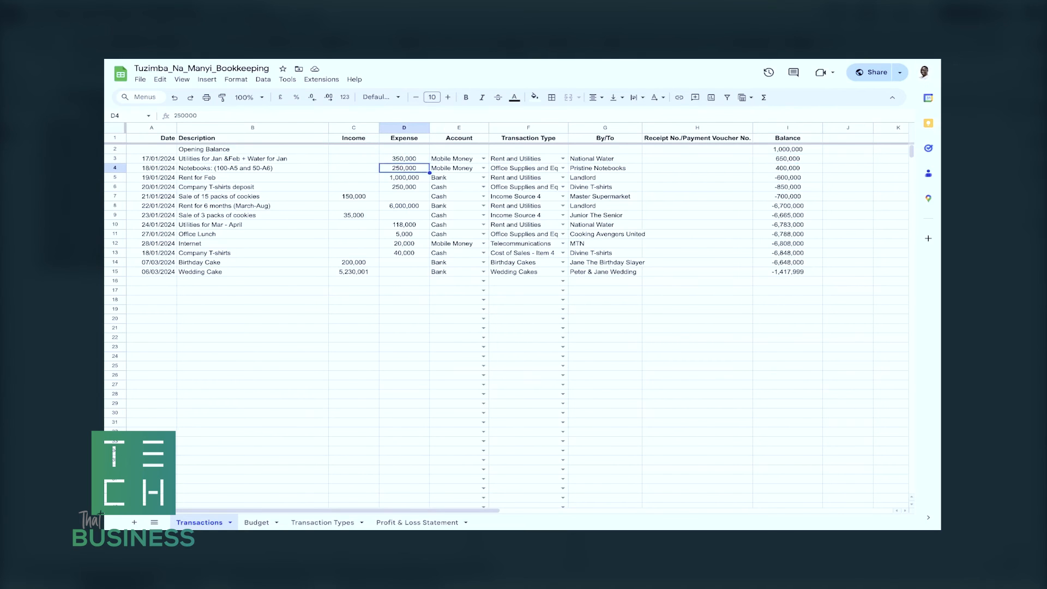
click(787, 168)
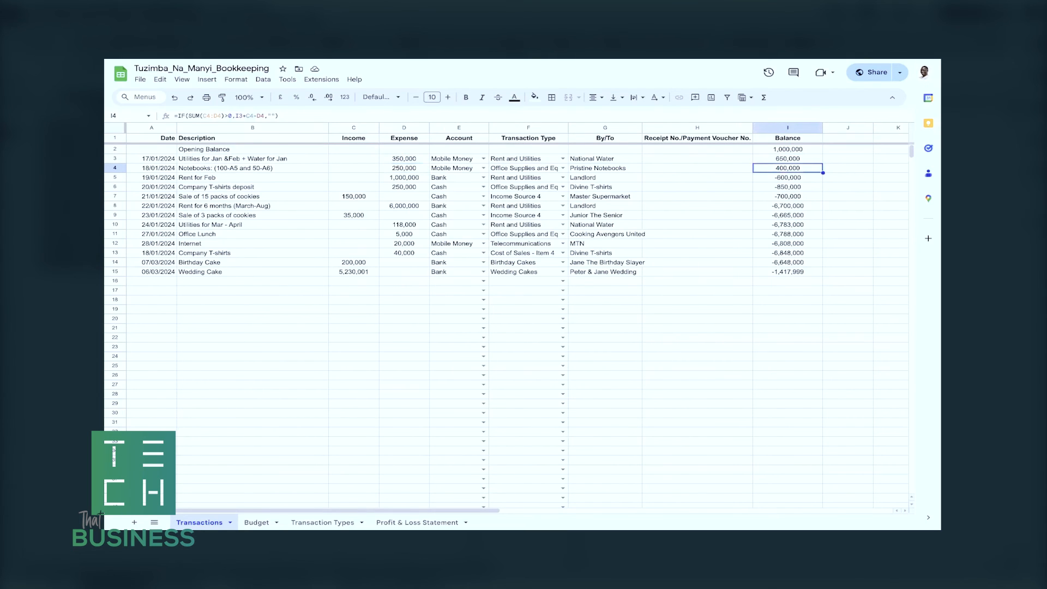
click(787, 177)
click(787, 187)
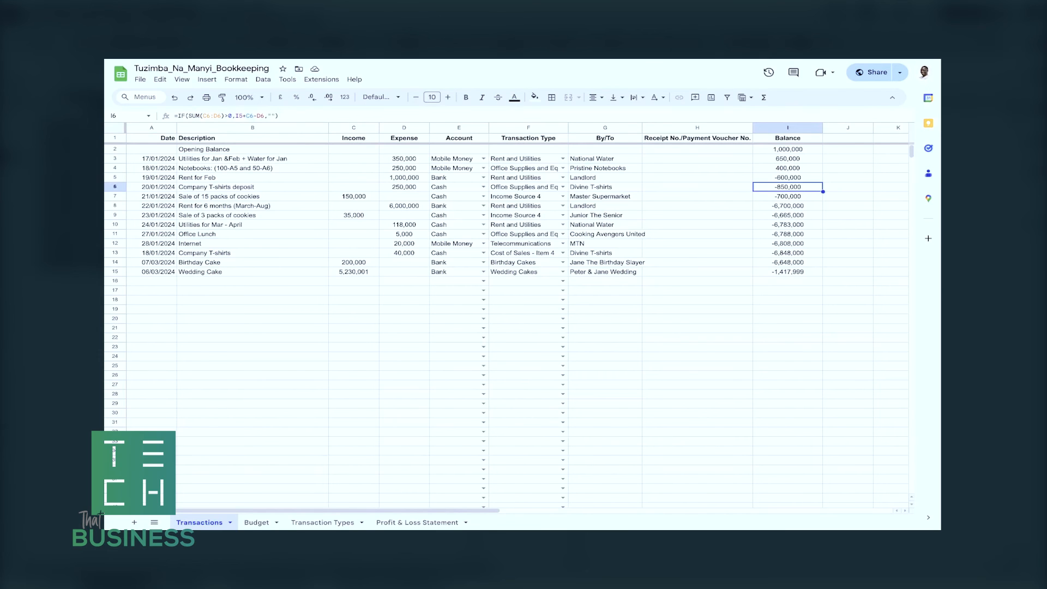
key(Down)
key(Down)
key(Down)
key(Down)
key(Down)
key(Down)
key(Down)
key(Down)
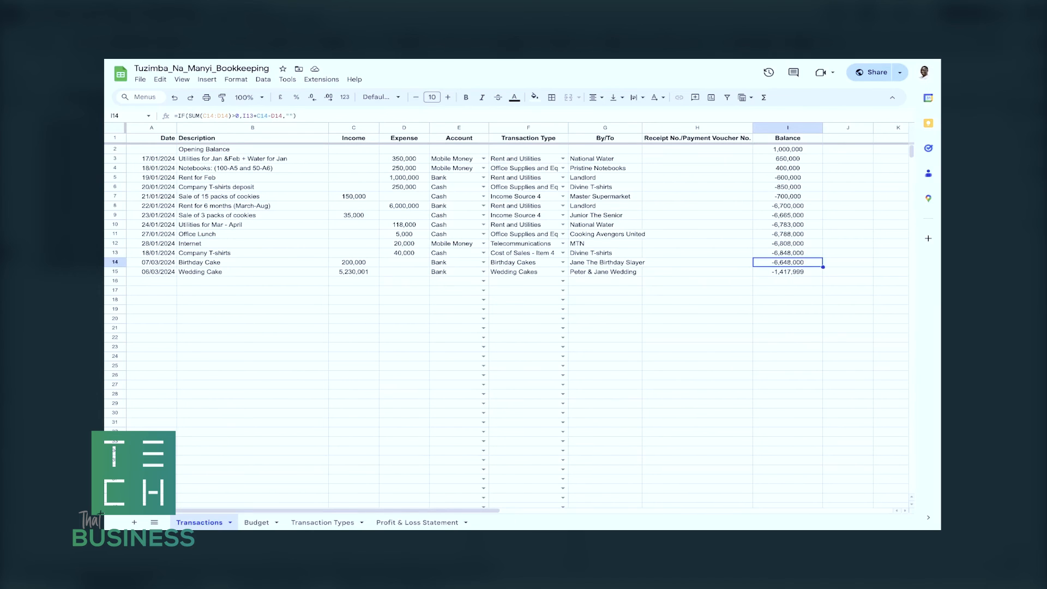
key(Up)
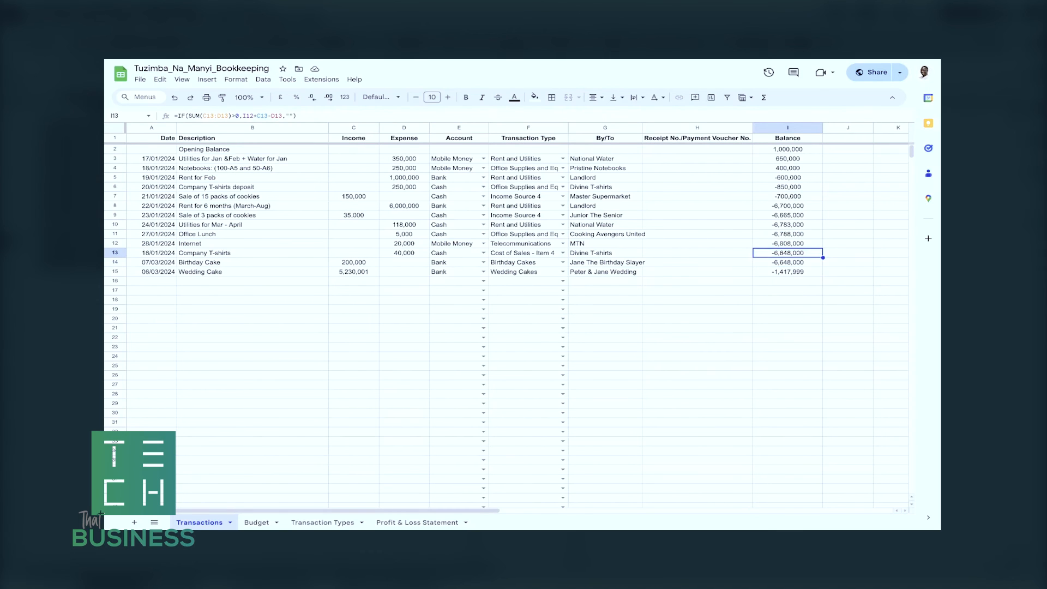
click(788, 178)
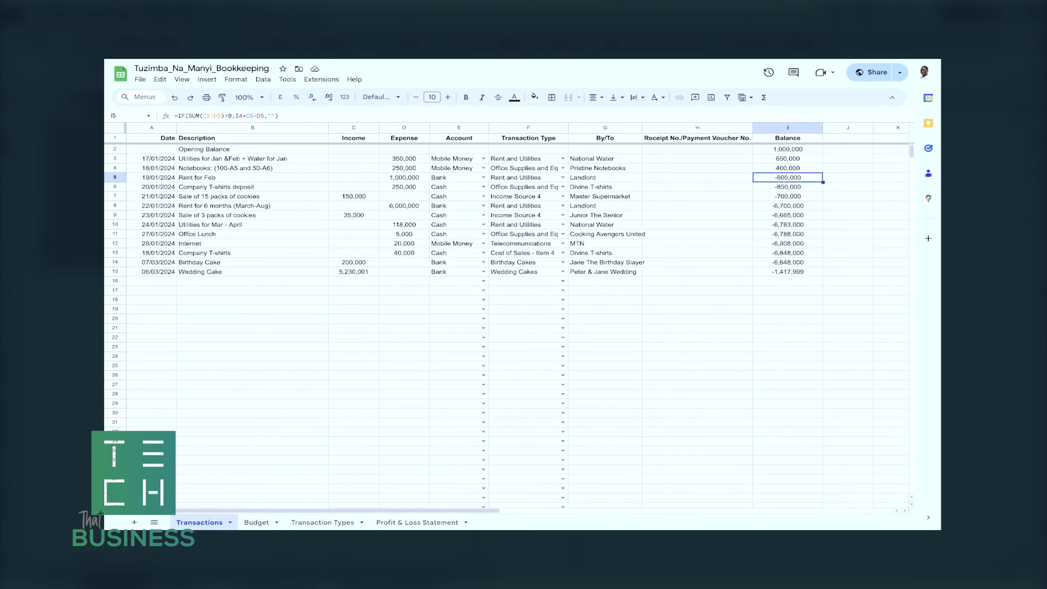
click(697, 243)
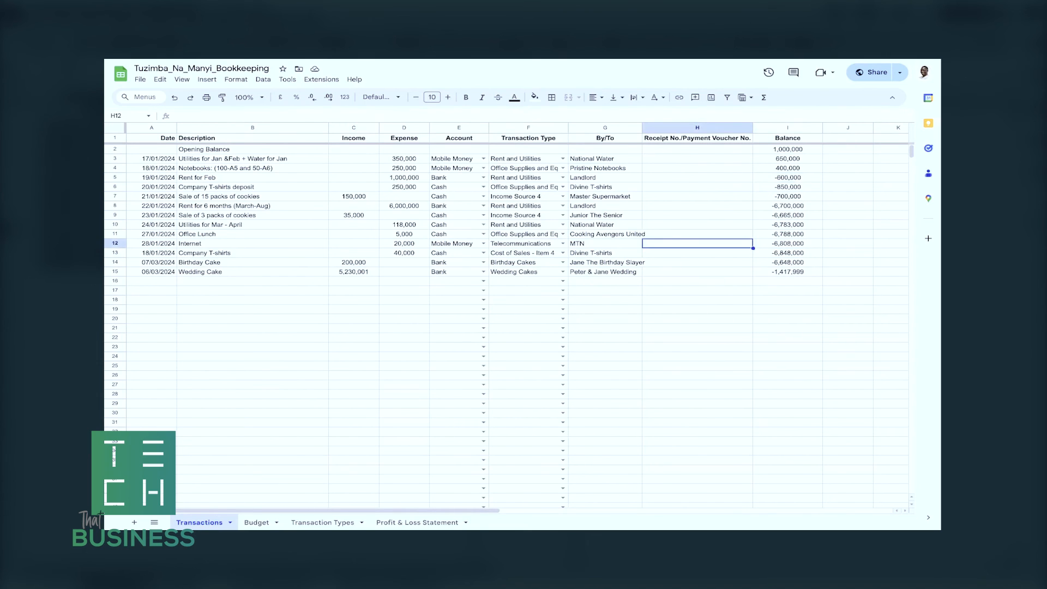
Review the Profit & Loss Statement's income item references and its cost and expense sections against the Transactions sheet.
click(415, 524)
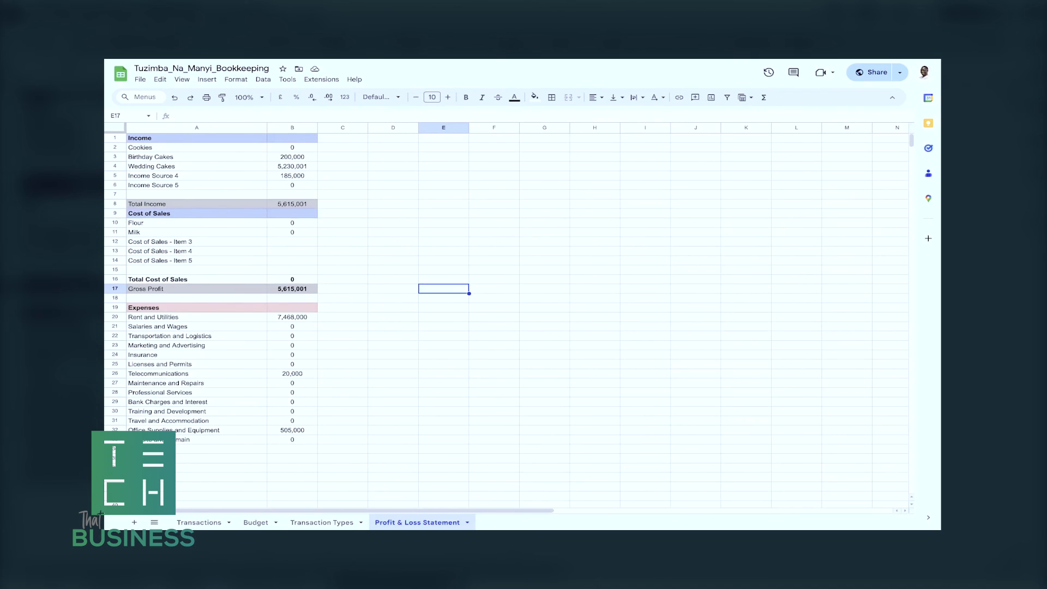
click(196, 147)
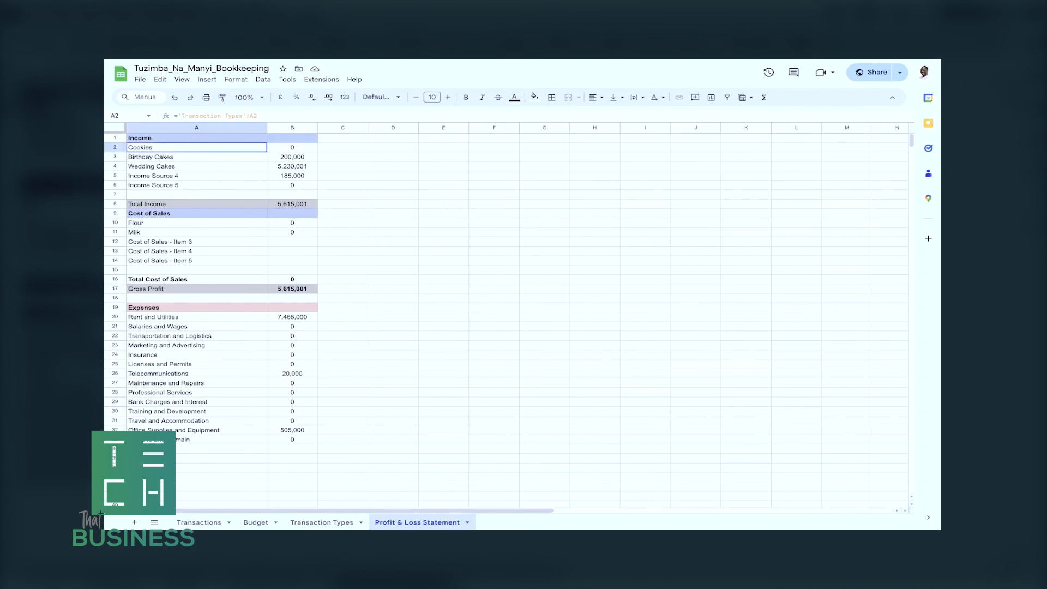
click(196, 157)
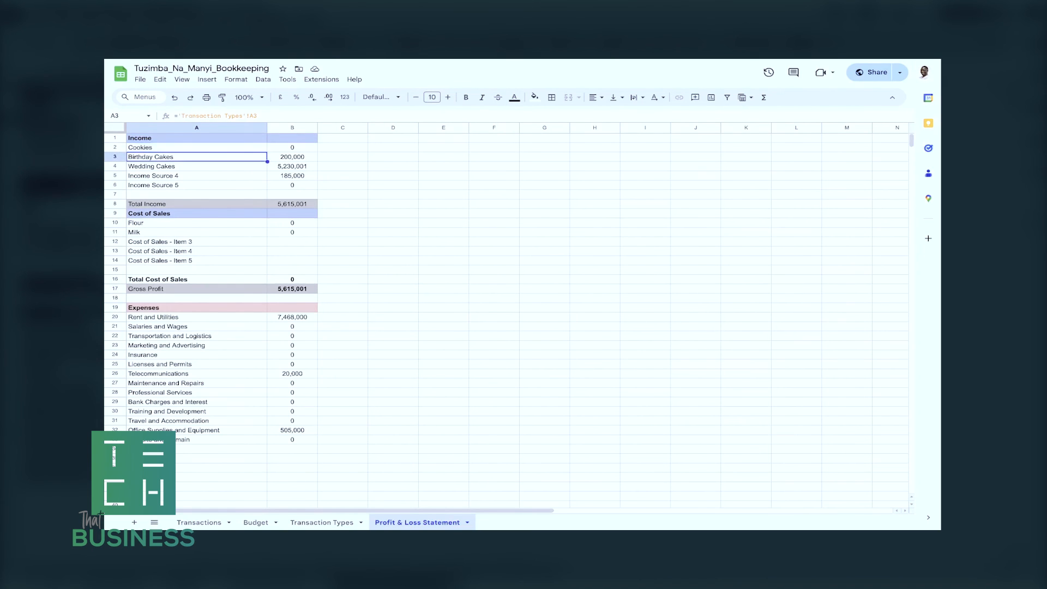
scroll(197, 157, down, 1)
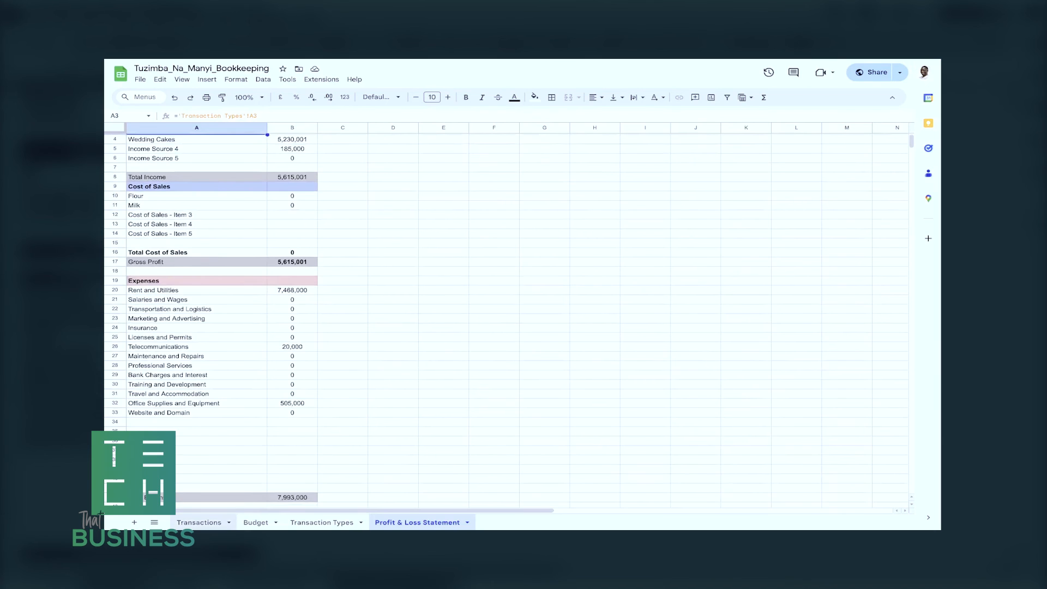
click(199, 522)
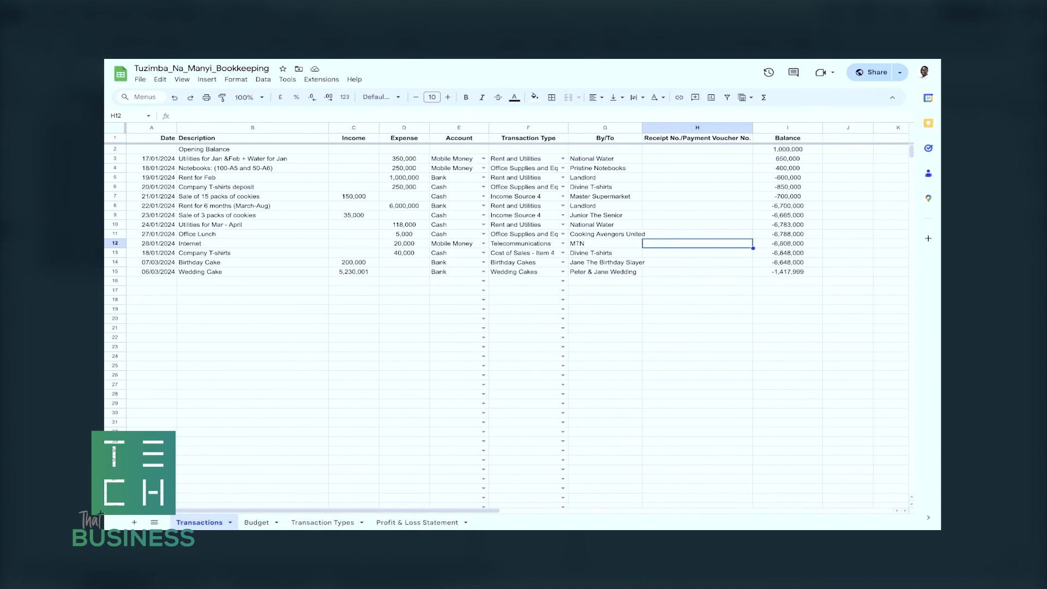
click(417, 523)
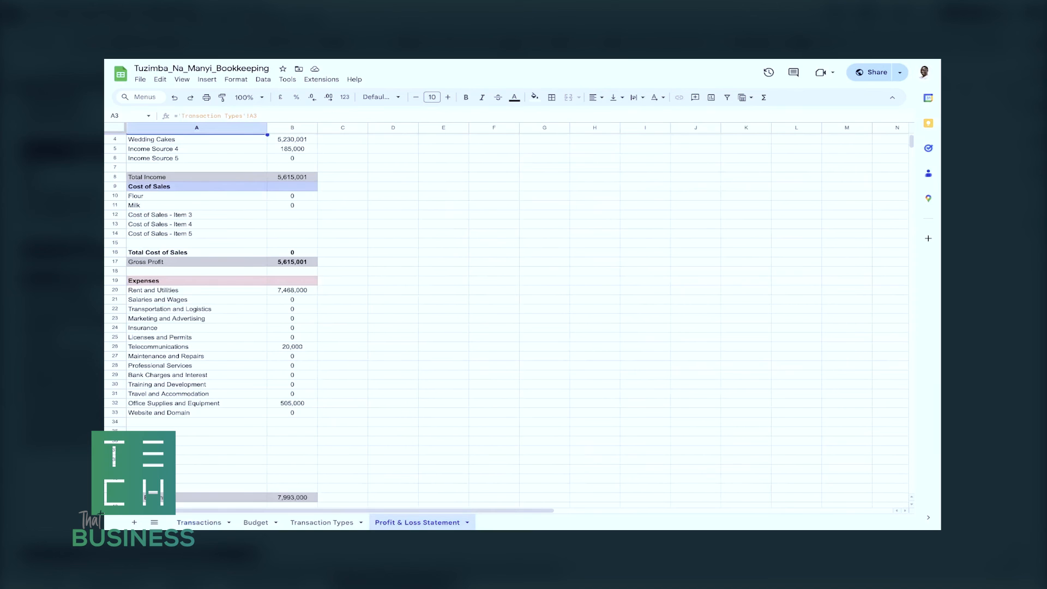
scroll(507, 316, up, 1)
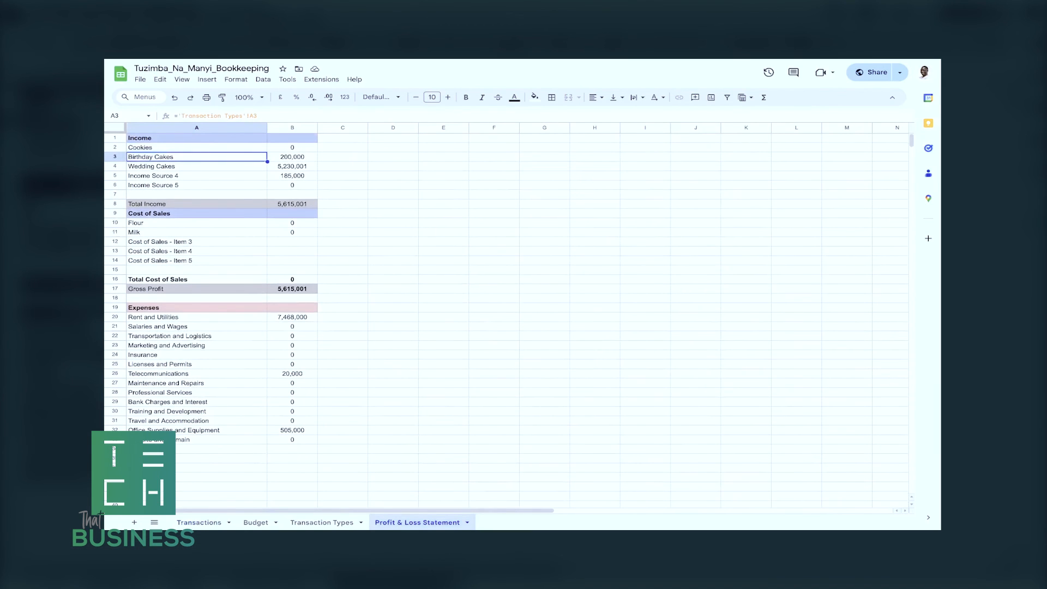
Inspect the formulas behind each income source, Total Income and the Cost of Sales amounts on the Profit & Loss Statement.
click(292, 147)
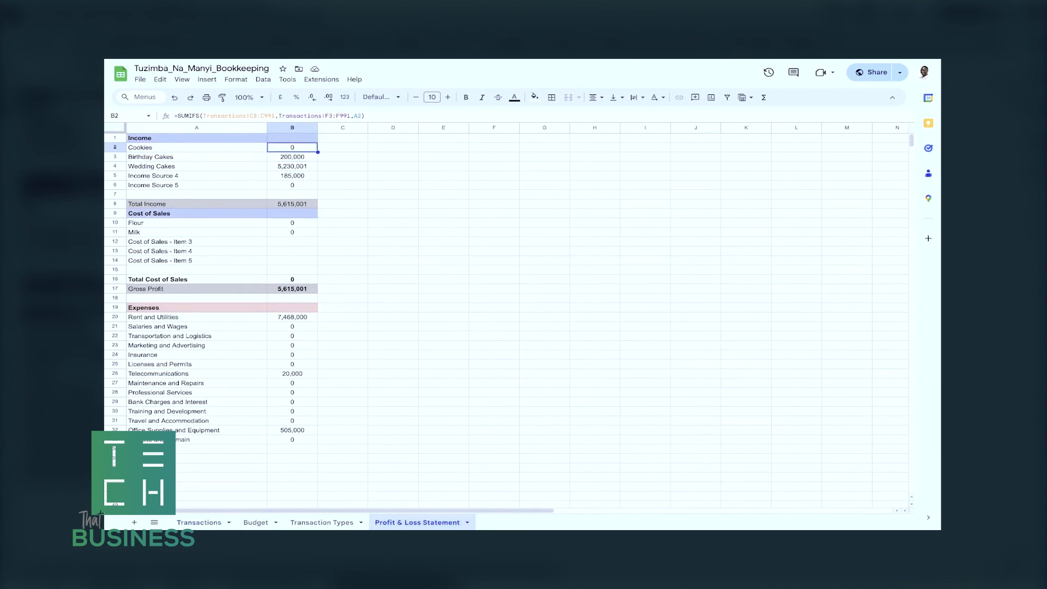
click(292, 157)
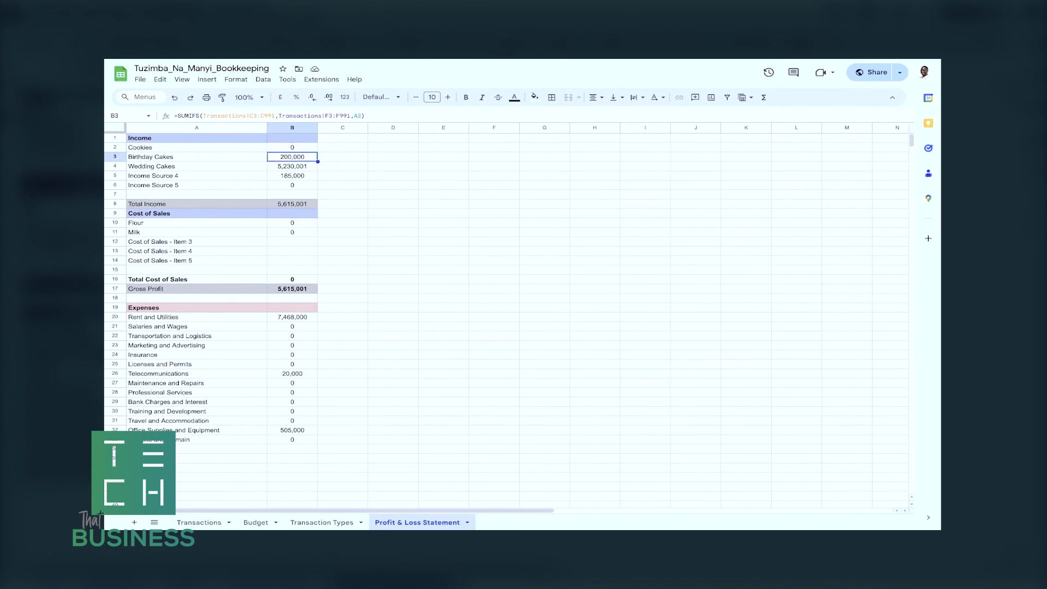
click(292, 166)
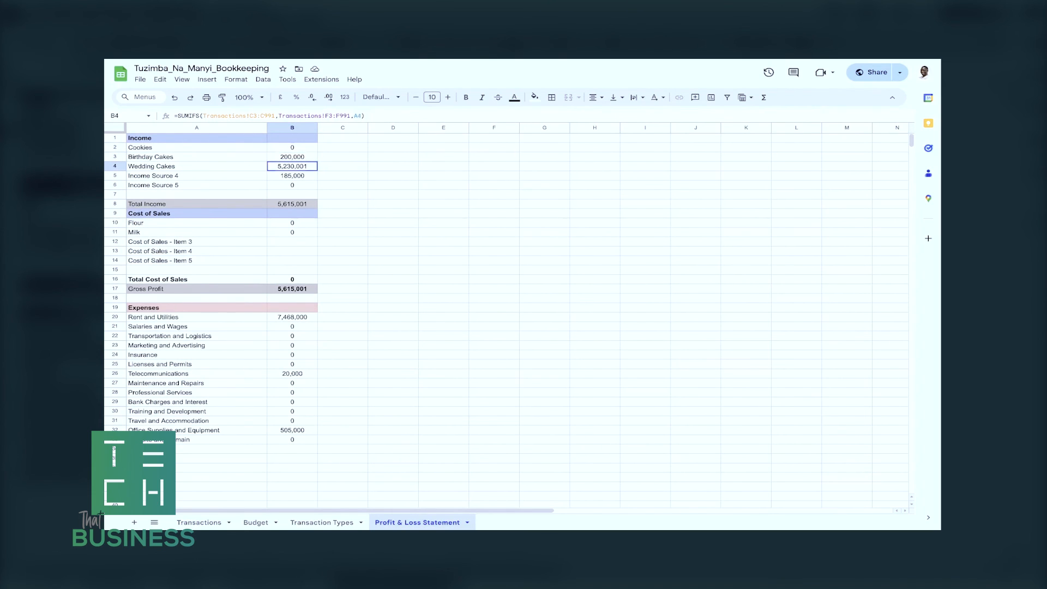
click(292, 176)
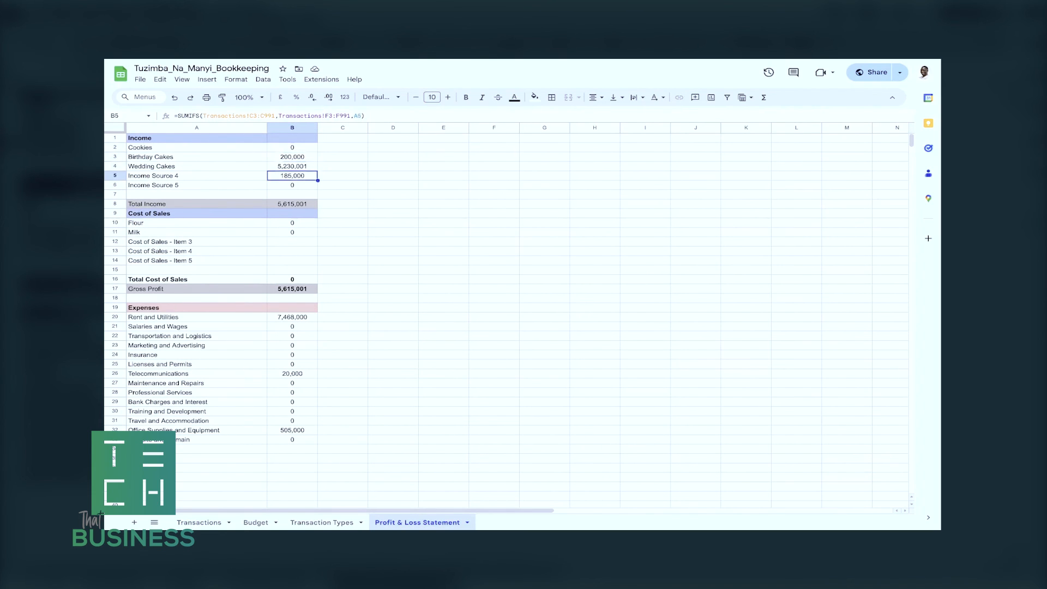
click(292, 186)
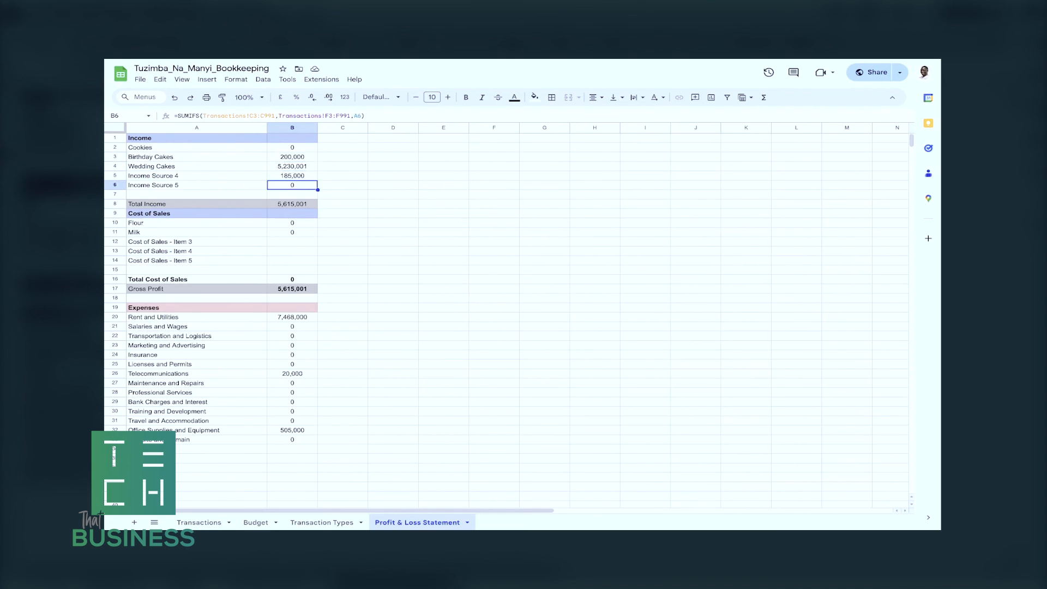
click(292, 204)
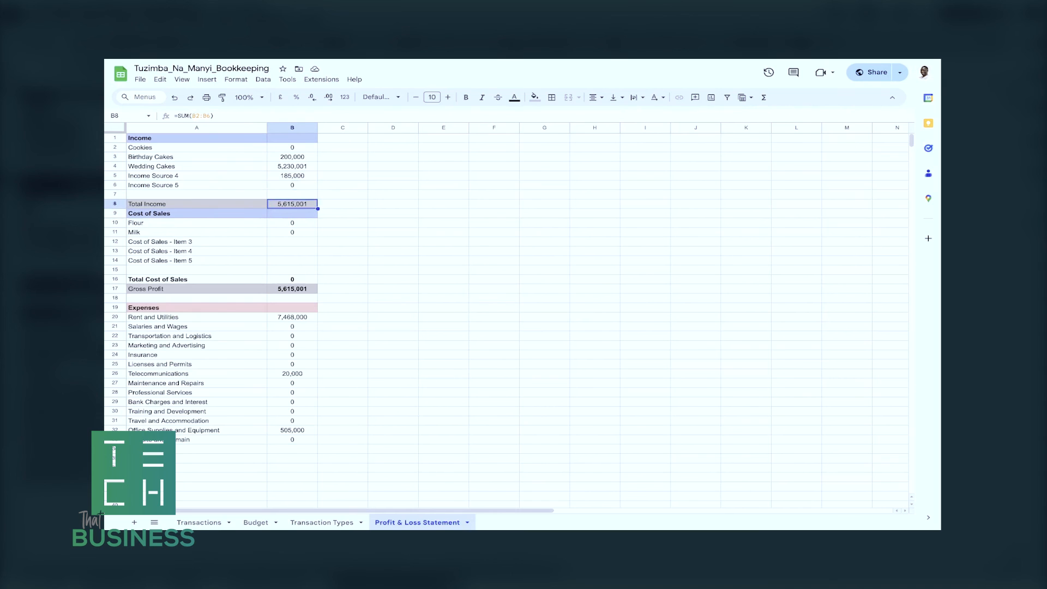
drag(293, 222, 292, 279)
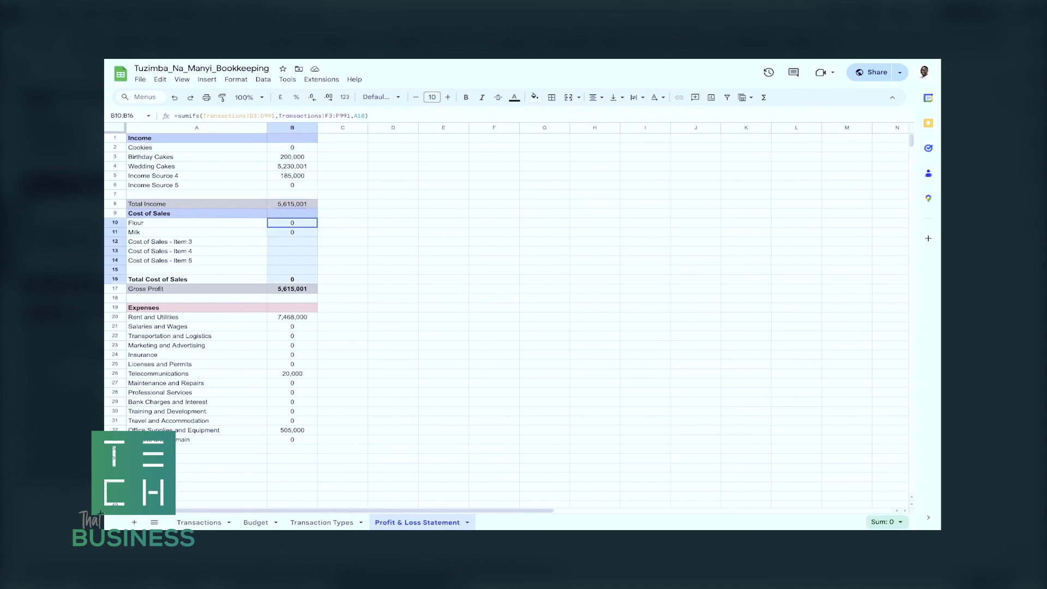
click(343, 251)
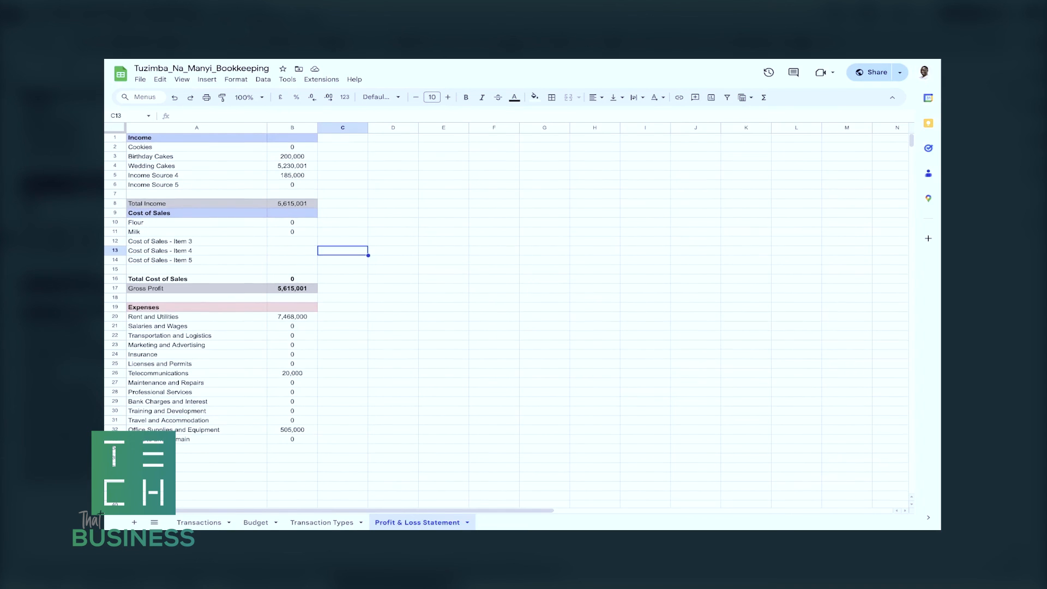
Inspect the formulas behind the first expense categories and Net Profit/Loss on the Profit & Loss Statement.
scroll(507, 316, down, 2)
scroll(507, 316, down, 2)
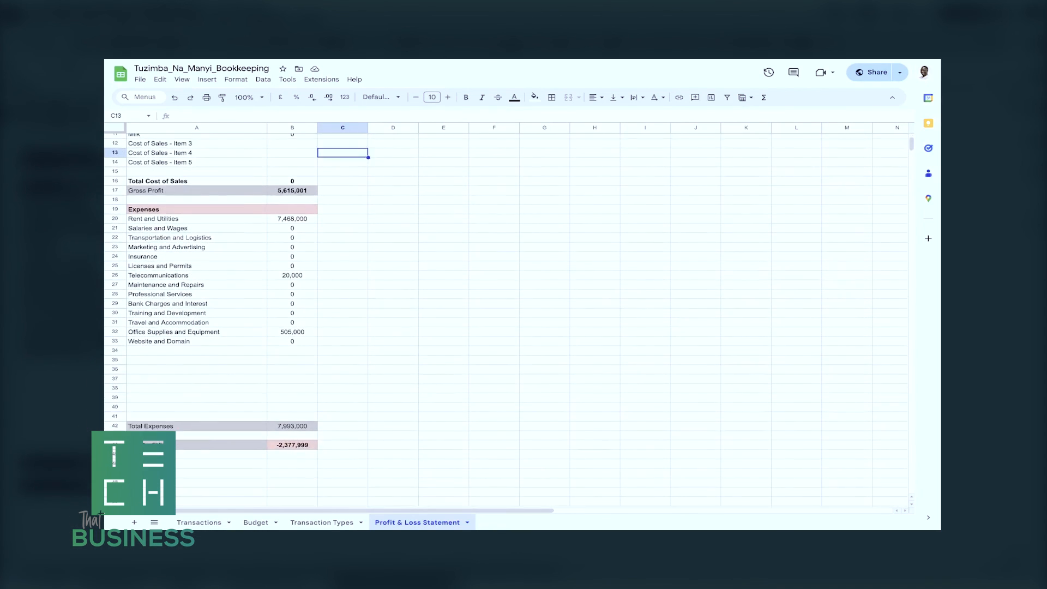
click(293, 210)
key(Down)
key(Down)
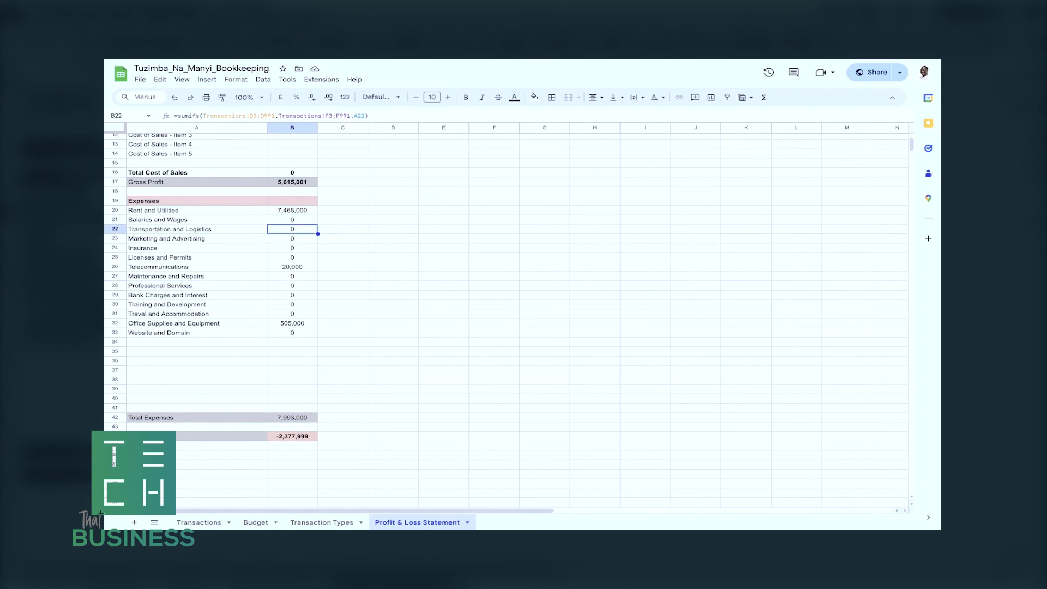
scroll(507, 317, down, 1)
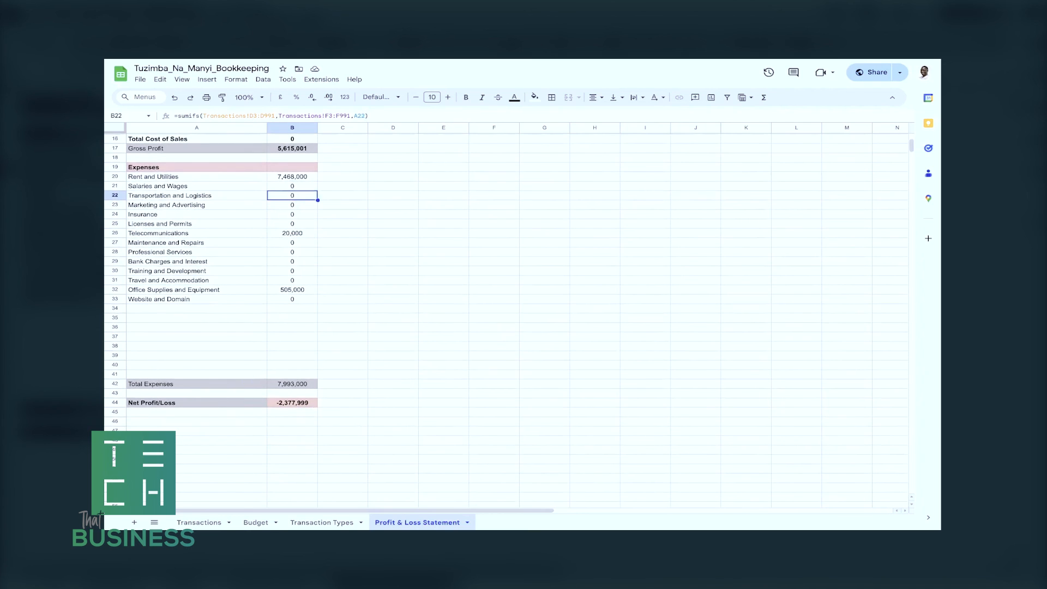
click(292, 403)
click(292, 421)
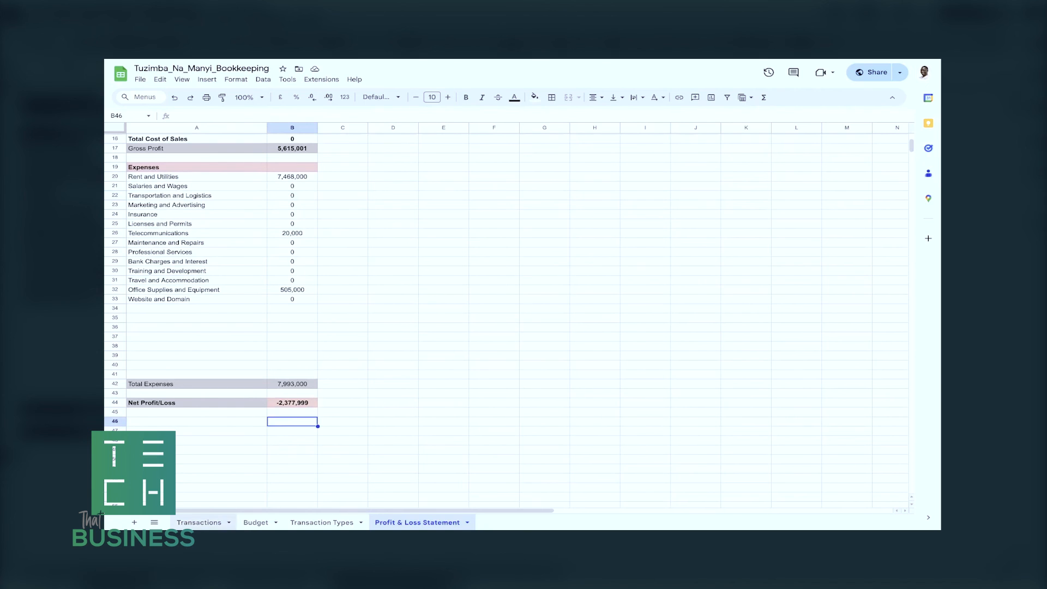
Compare the entries on the Transactions sheet with the expense and net totals on the Profit & Loss Statement.
click(199, 523)
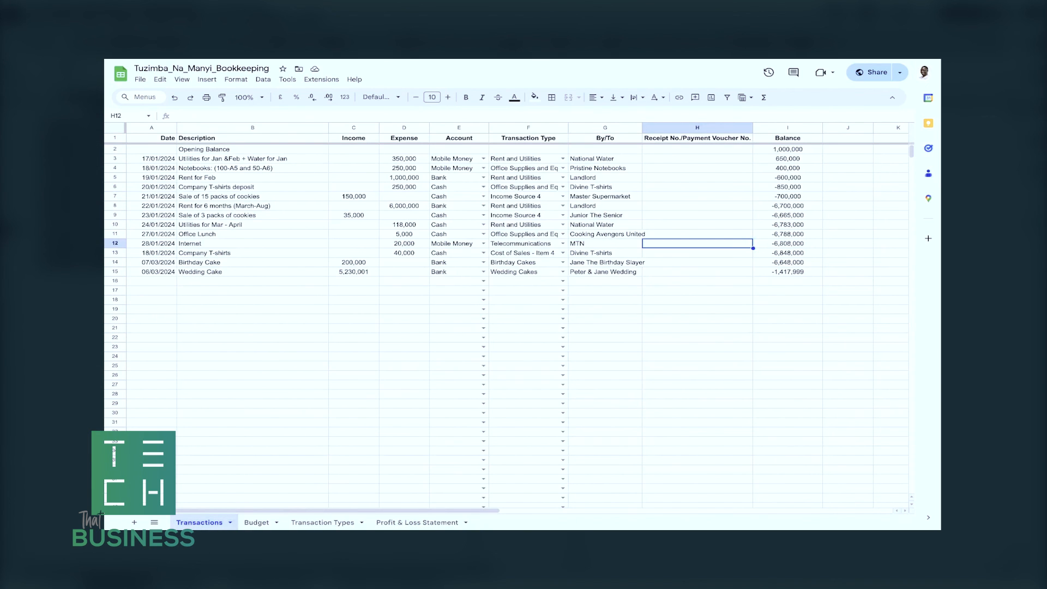
click(417, 522)
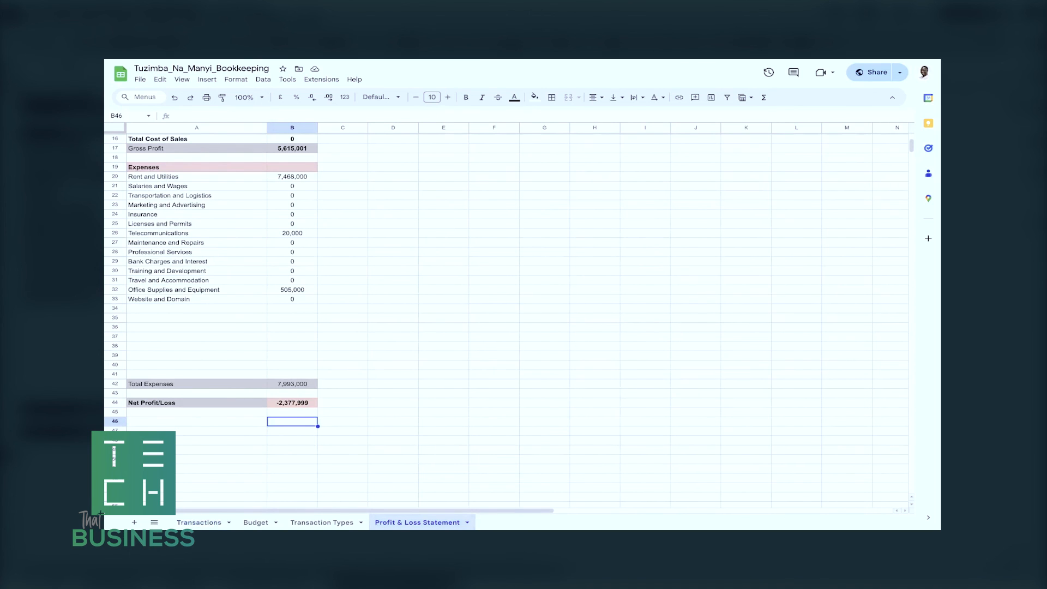
click(443, 431)
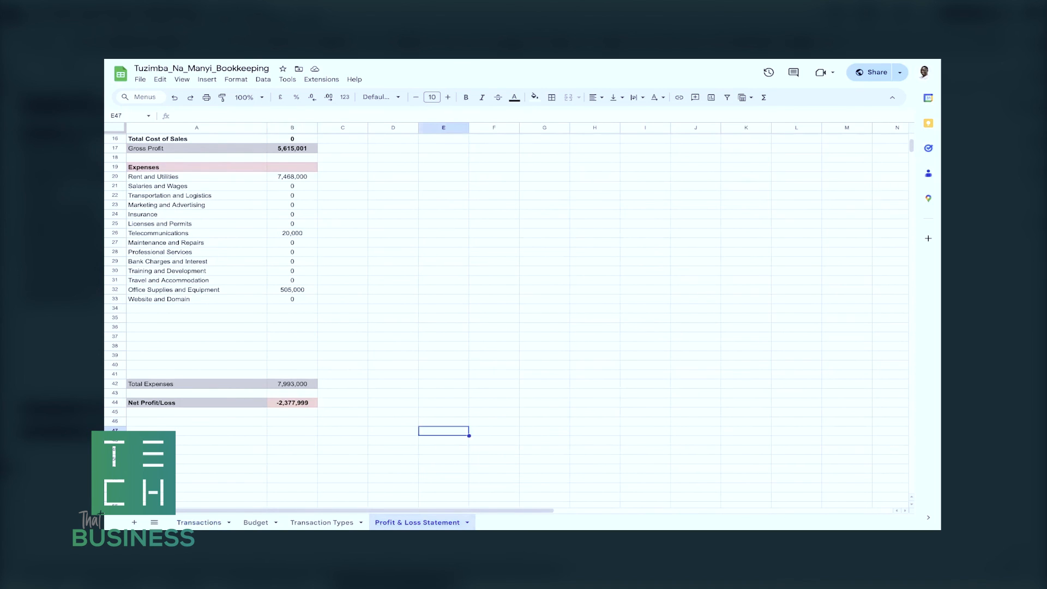
click(199, 522)
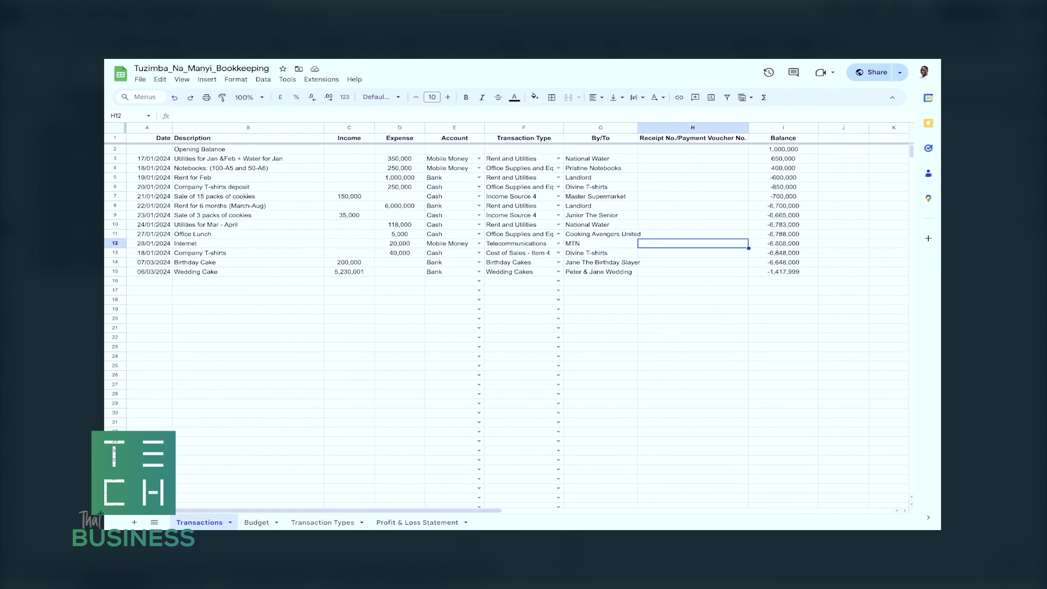
click(417, 522)
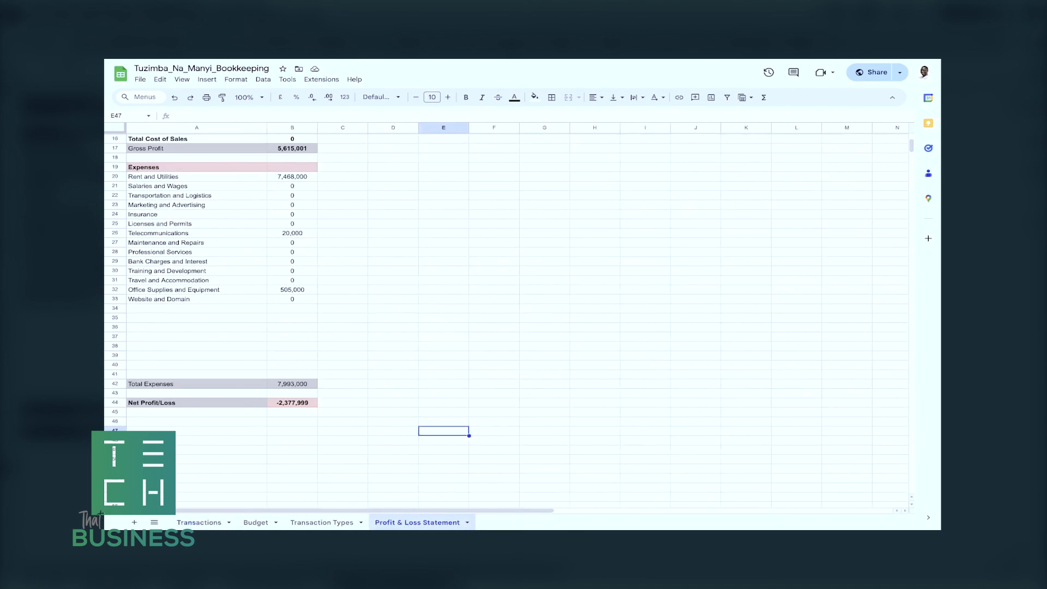
Check the Net Profit/Loss formula, then review the Budget sheet's monthly expenses, Net Loss/Profit row and Assumptions for comparison.
click(292, 402)
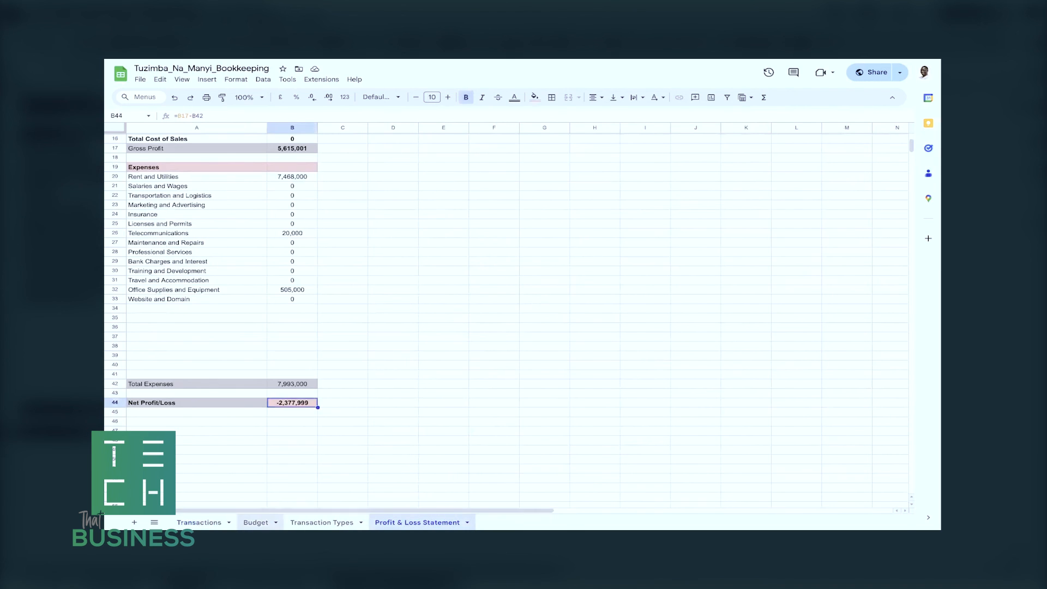
click(256, 522)
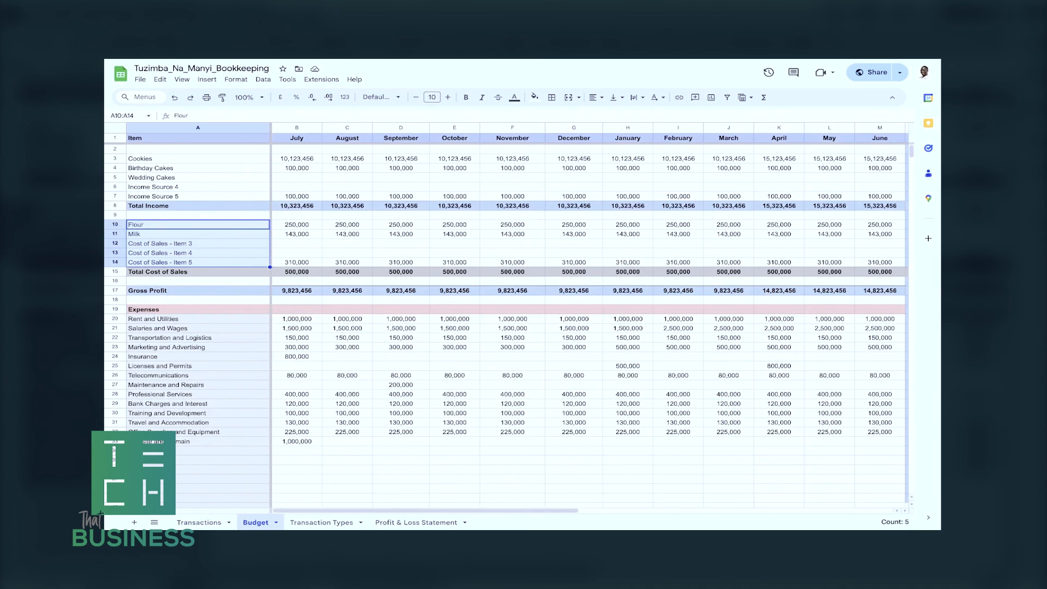
scroll(507, 306, down, 5)
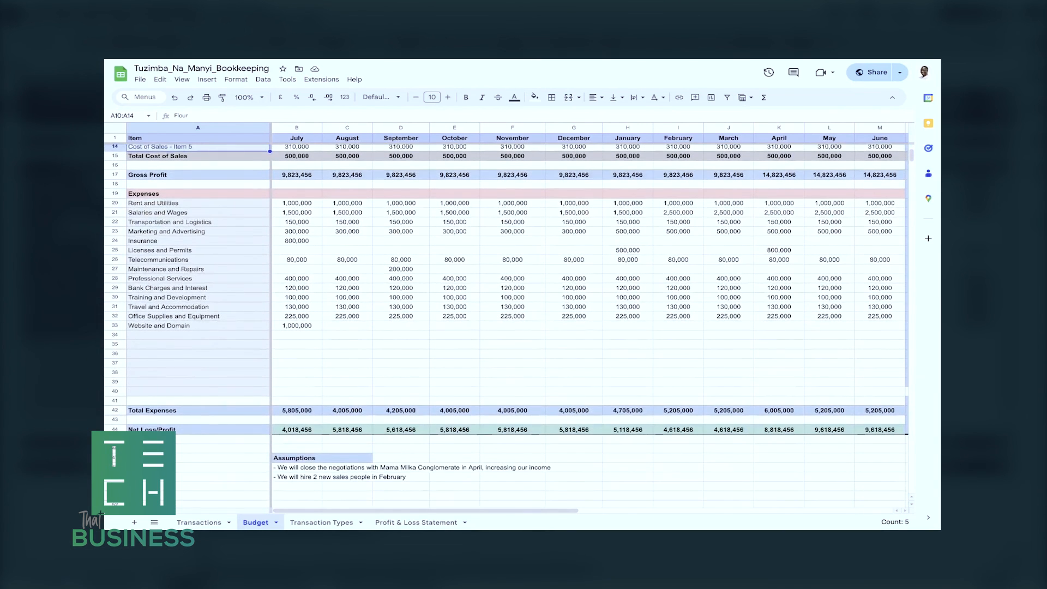
scroll(508, 305, down, 2)
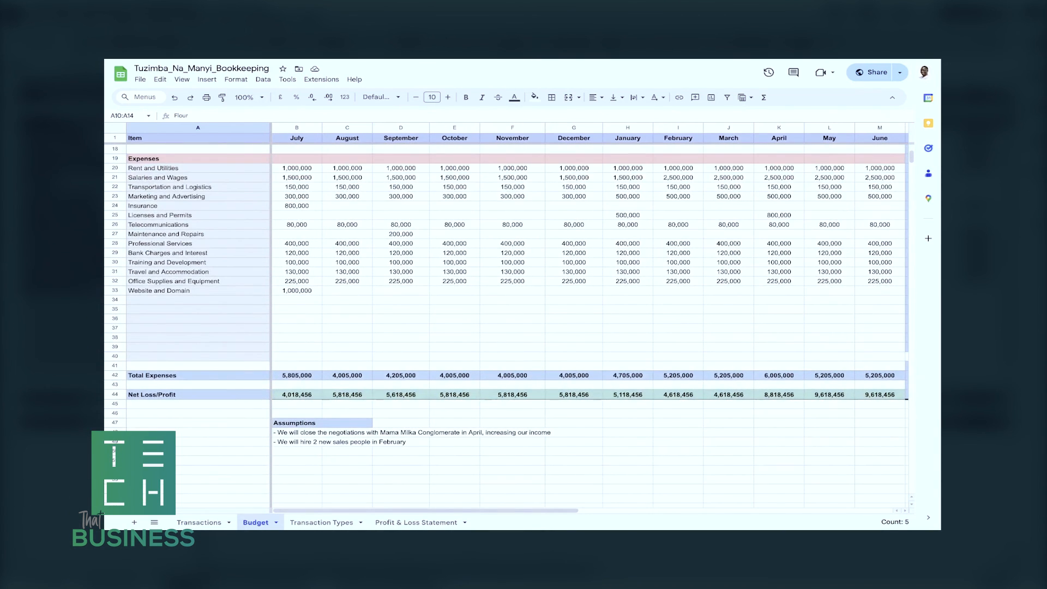
scroll(507, 306, up, 6)
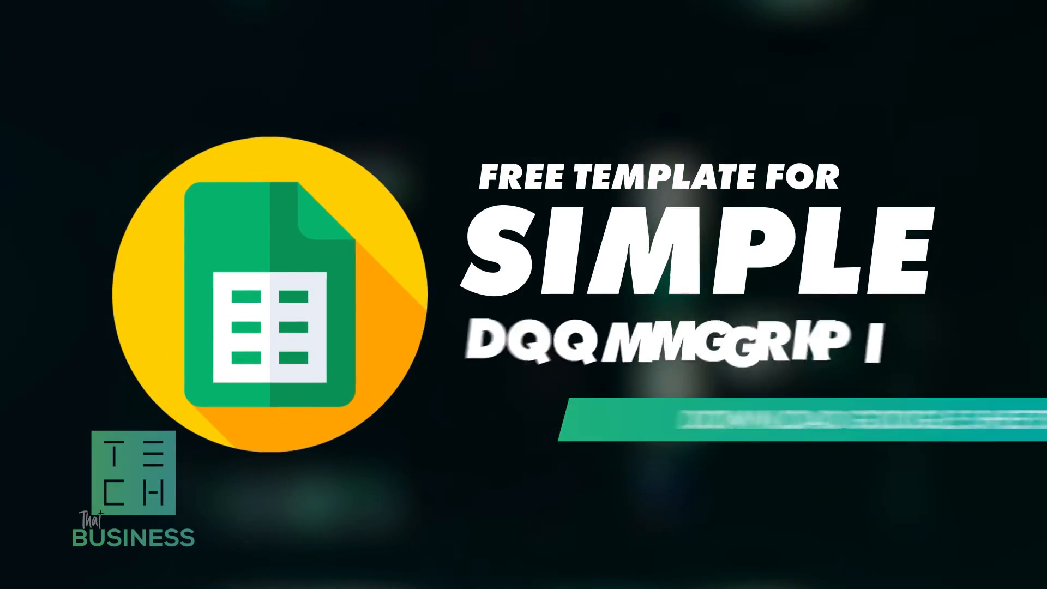